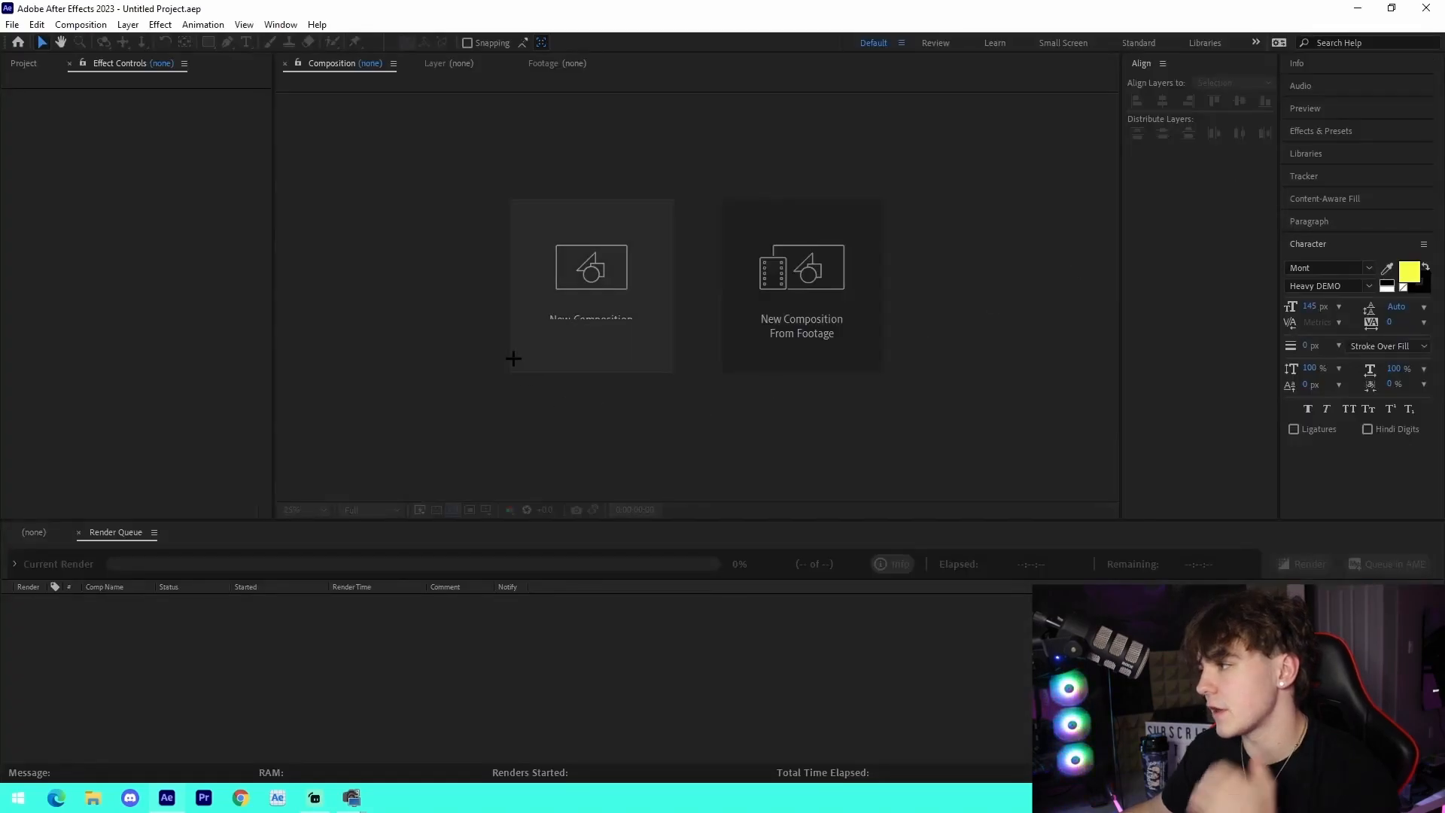
# - Create a 1920 x 1080 px composition at 60 fps with a duration of 0:02:12:44
pyautogui.click(557, 331)
pyautogui.click(604, 302)
pyautogui.write('1920')
pyautogui.click(606, 325)
pyautogui.write('1080')
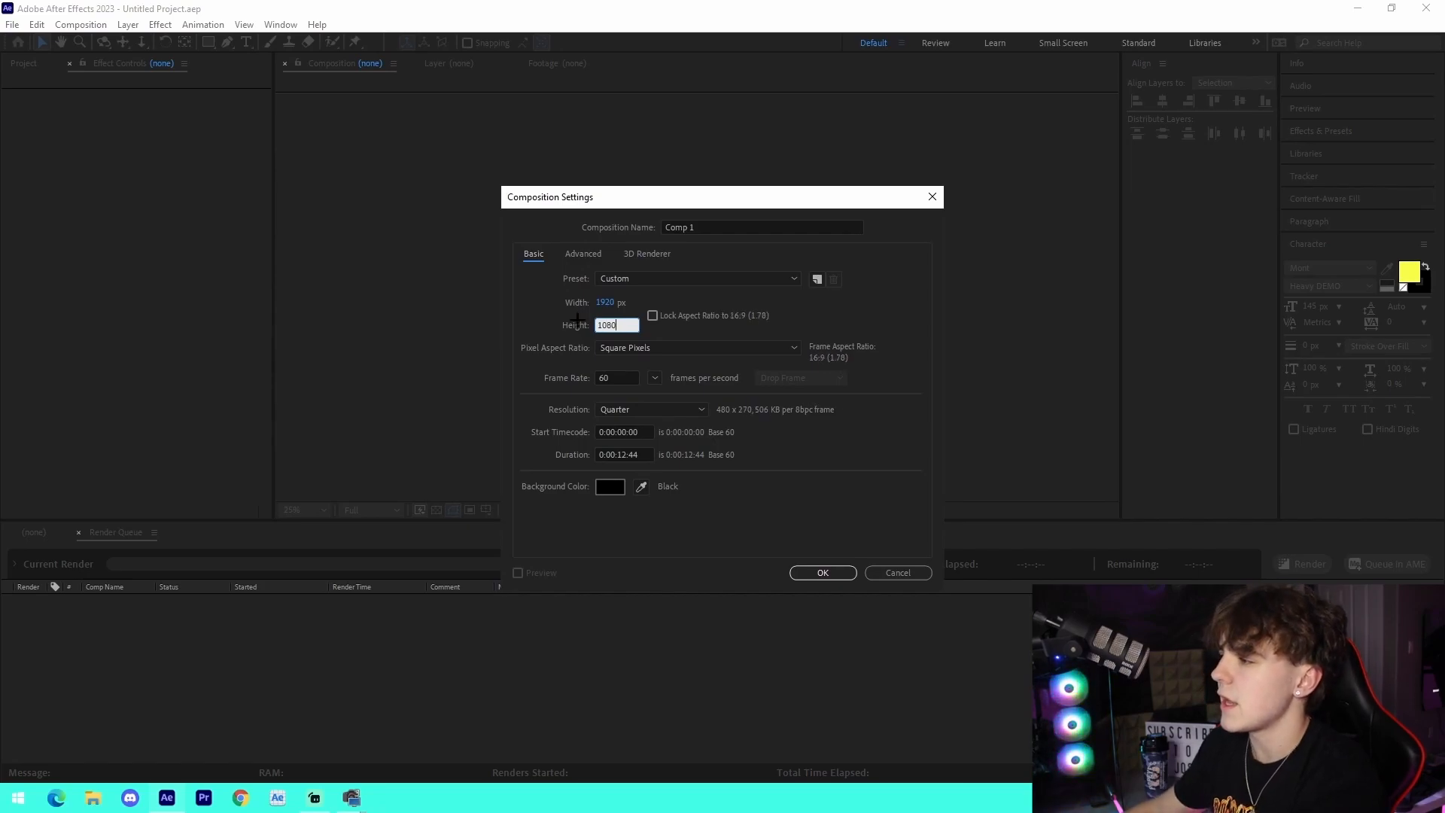
pyautogui.click(619, 454)
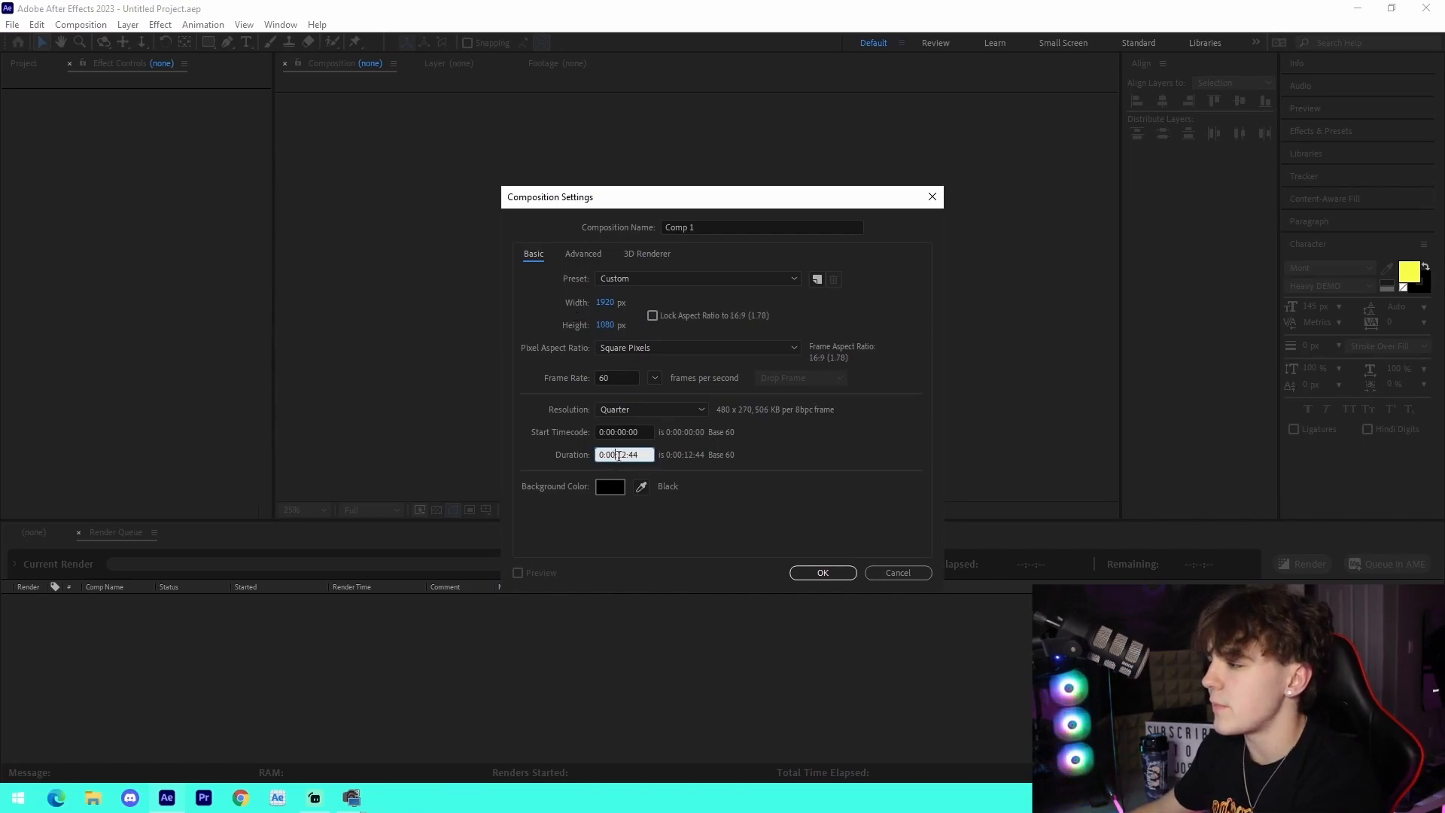
pyautogui.click(822, 572)
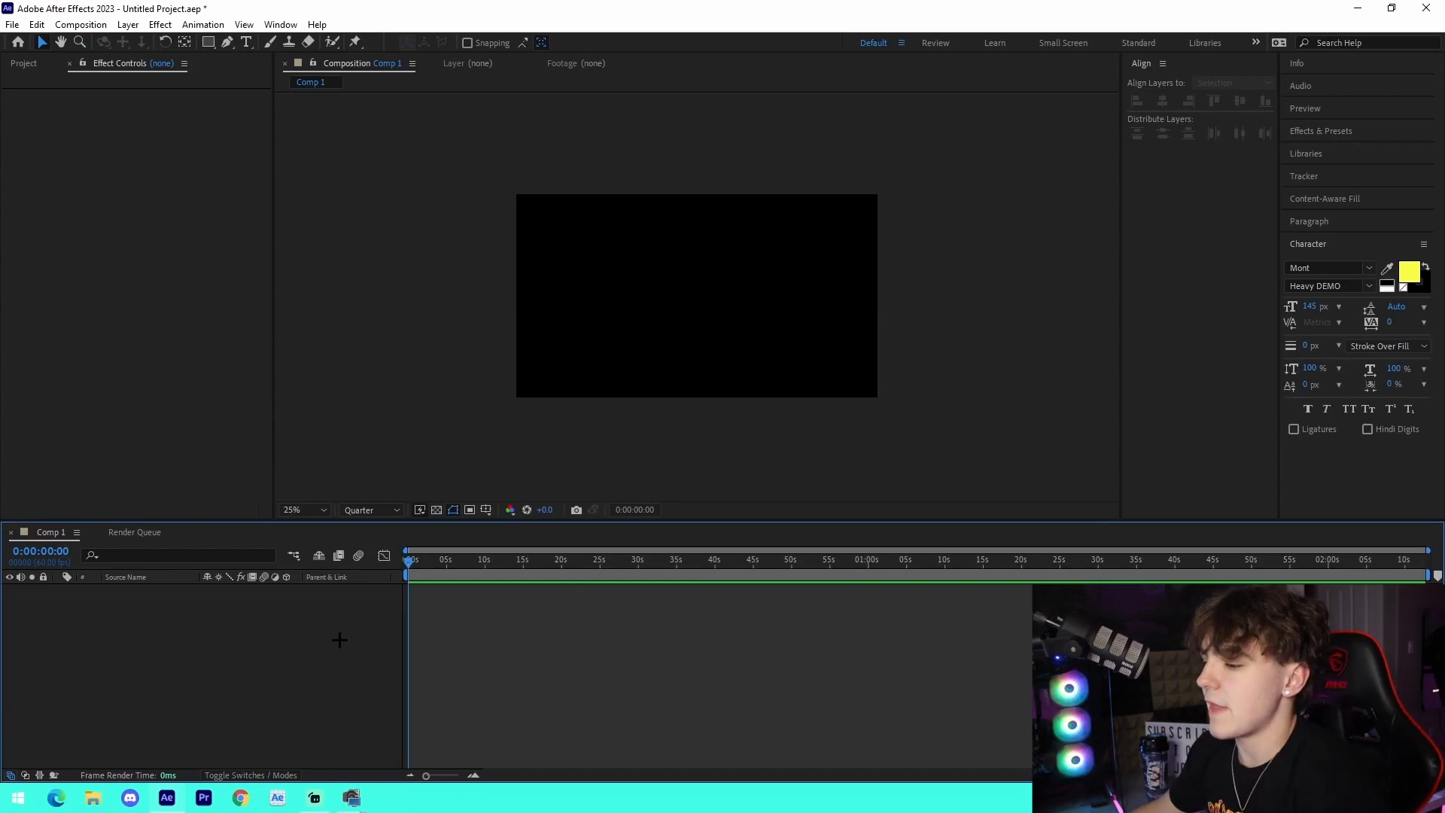
# - Import four Fortnite gameplay clips from the 2022 recap folder into the project
pyautogui.click(93, 797)
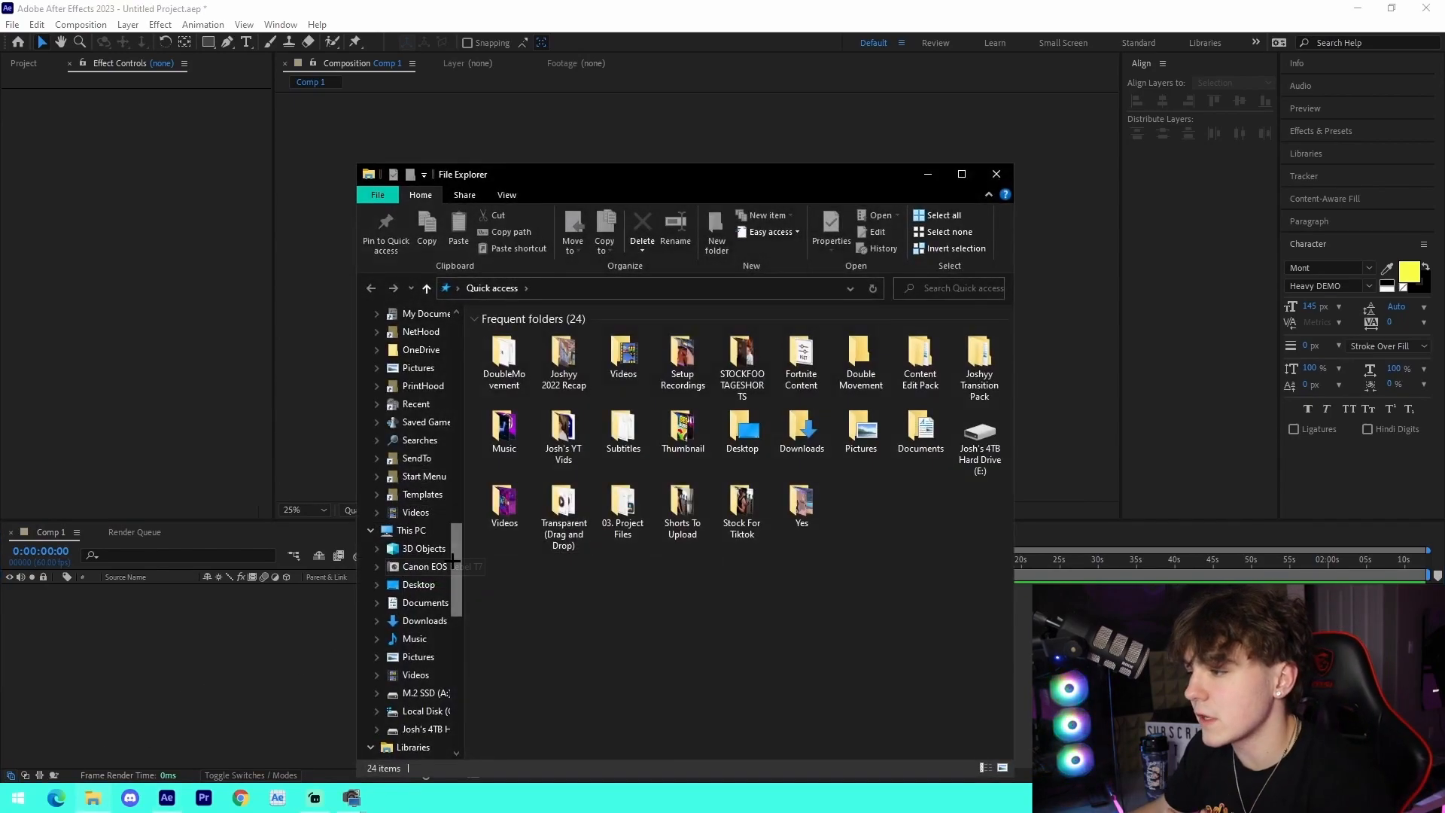
pyautogui.click(418, 355)
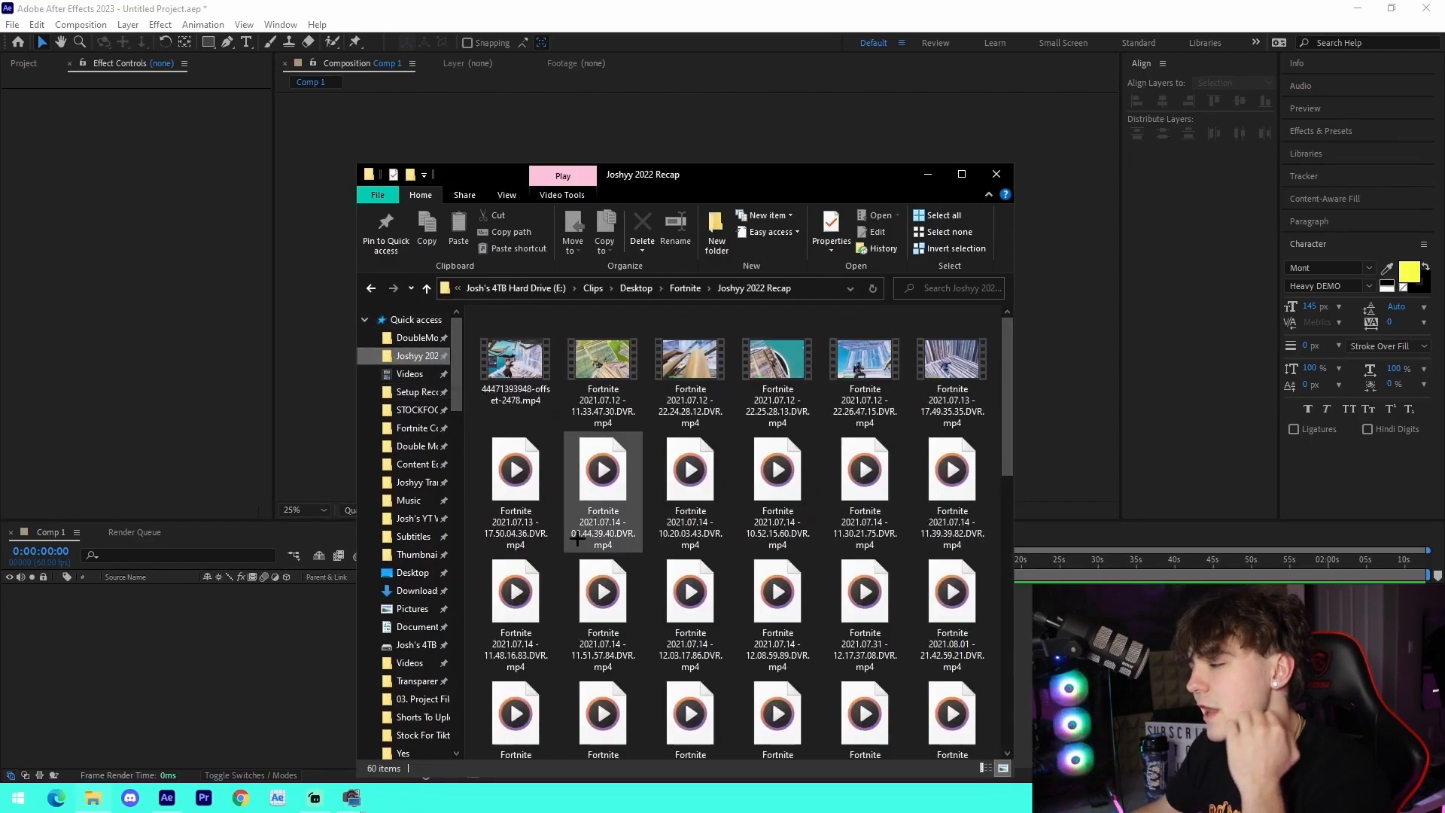
pyautogui.click(93, 797)
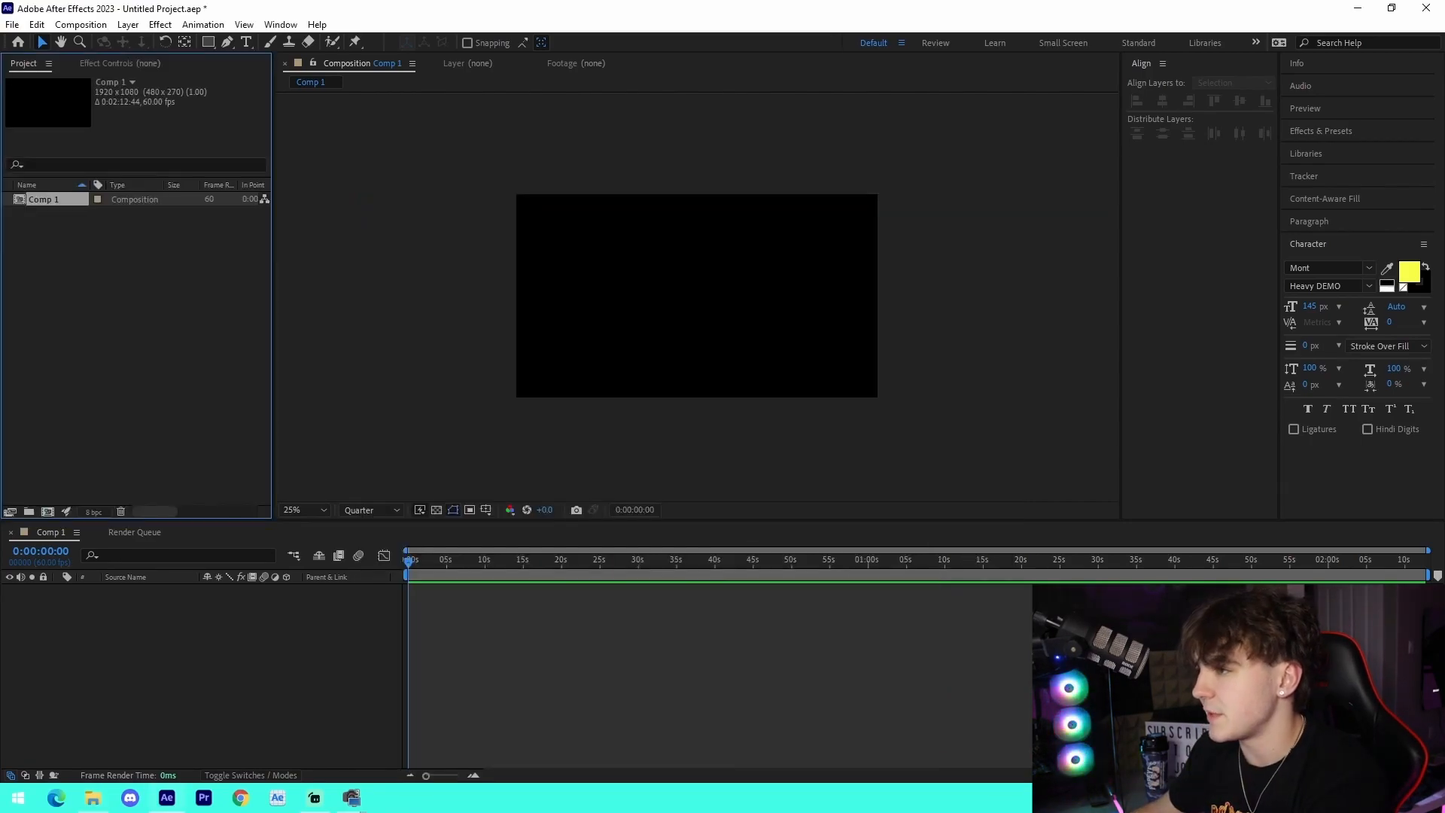
pyautogui.click(93, 797)
pyautogui.moveTo(689, 594); pyautogui.dragTo(148, 354)
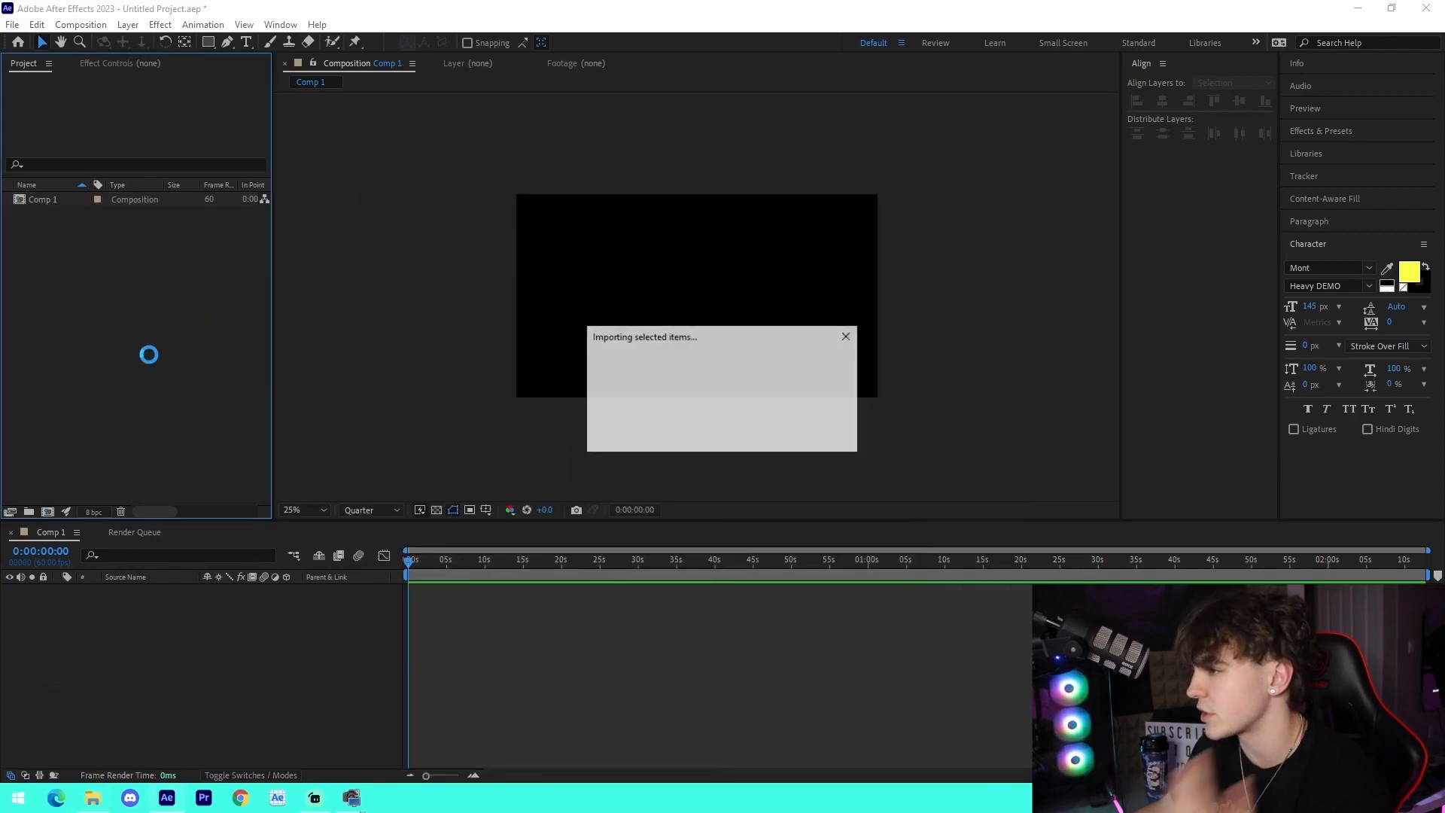
pyautogui.click(164, 419)
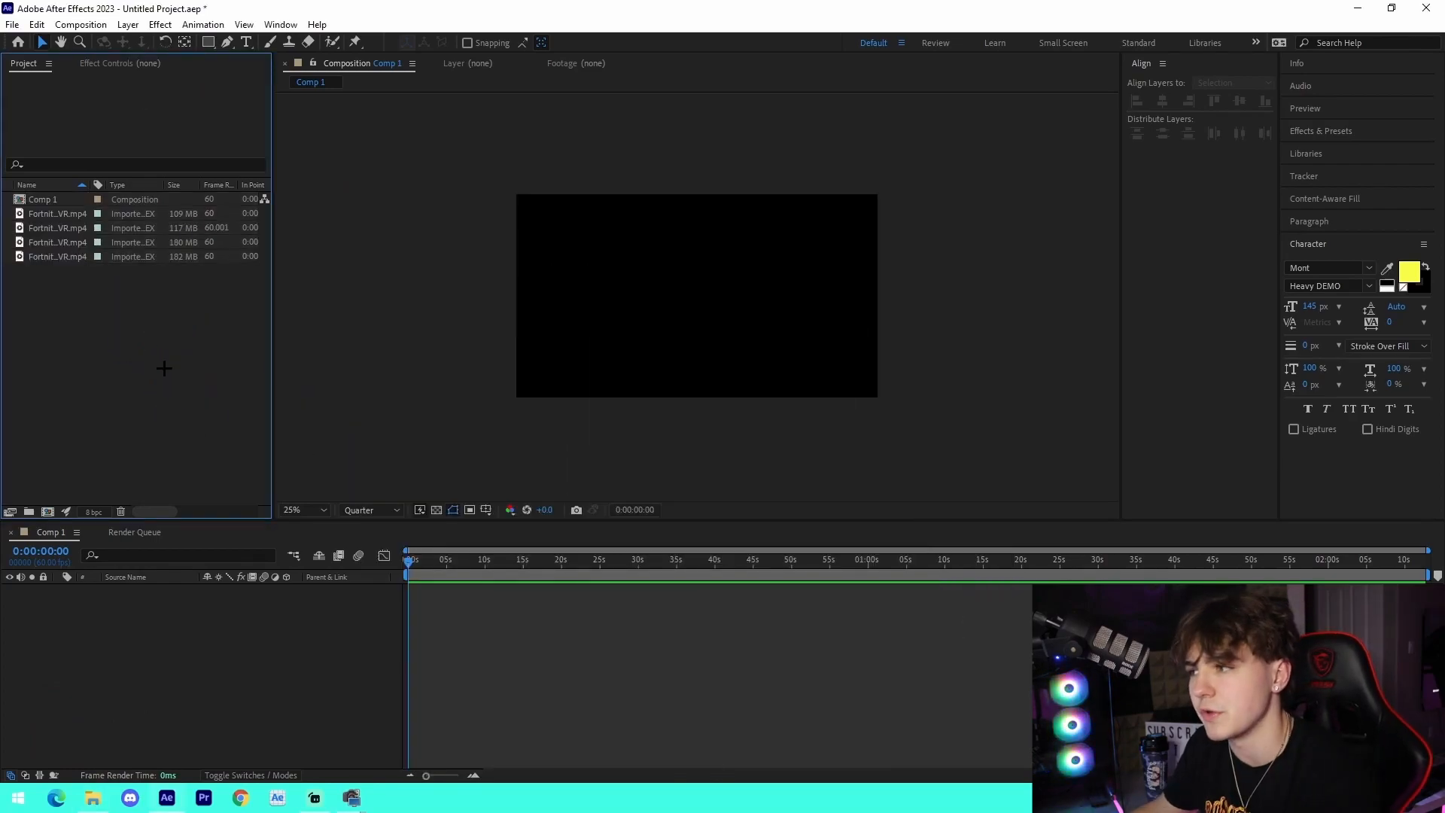
# - Import the song 637godwin - Tiger.mp3 from the Music folder into the project
pyautogui.click(93, 797)
pyautogui.click(407, 500)
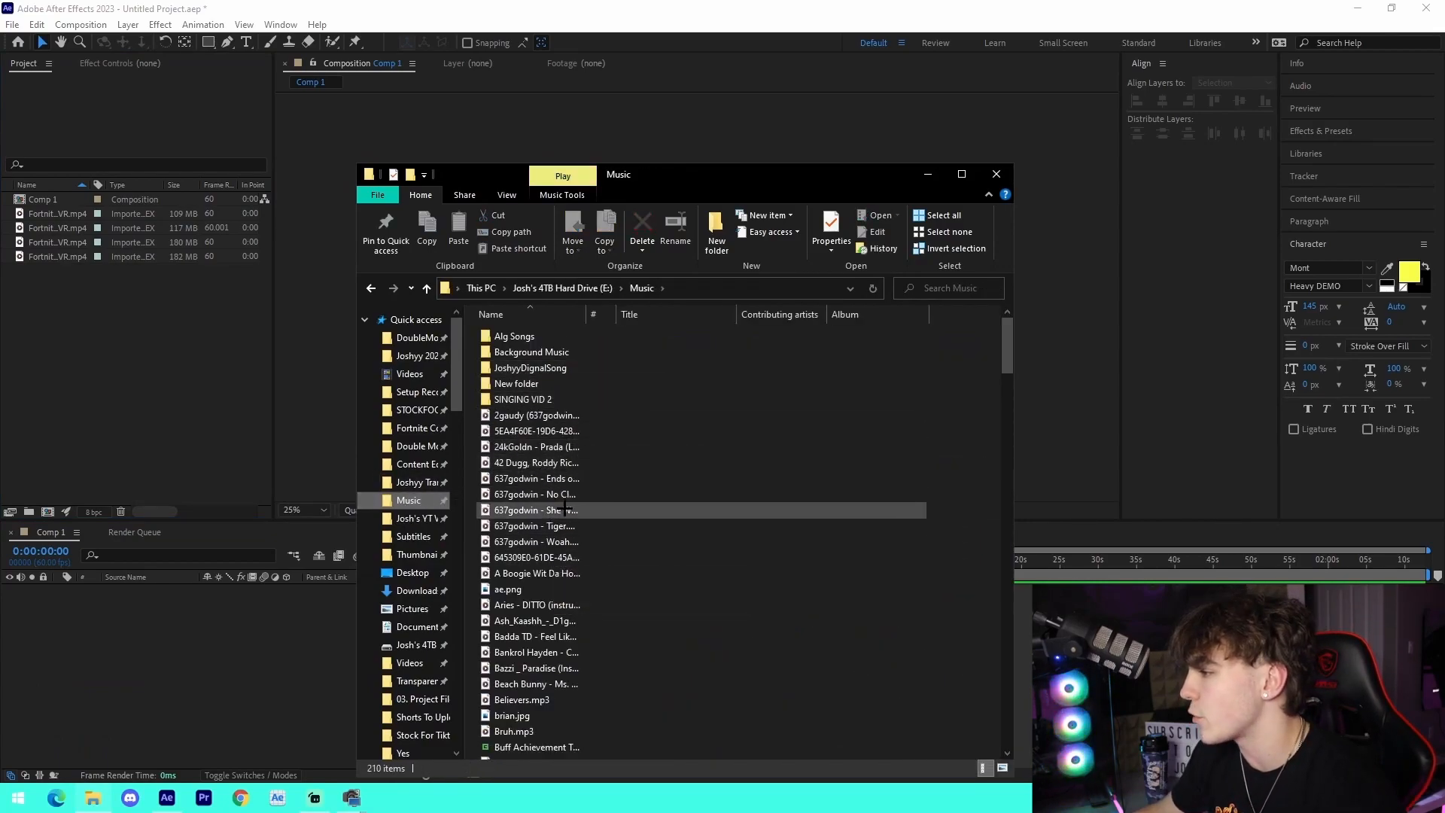
pyautogui.click(545, 527)
pyautogui.moveTo(545, 526); pyautogui.dragTo(128, 388)
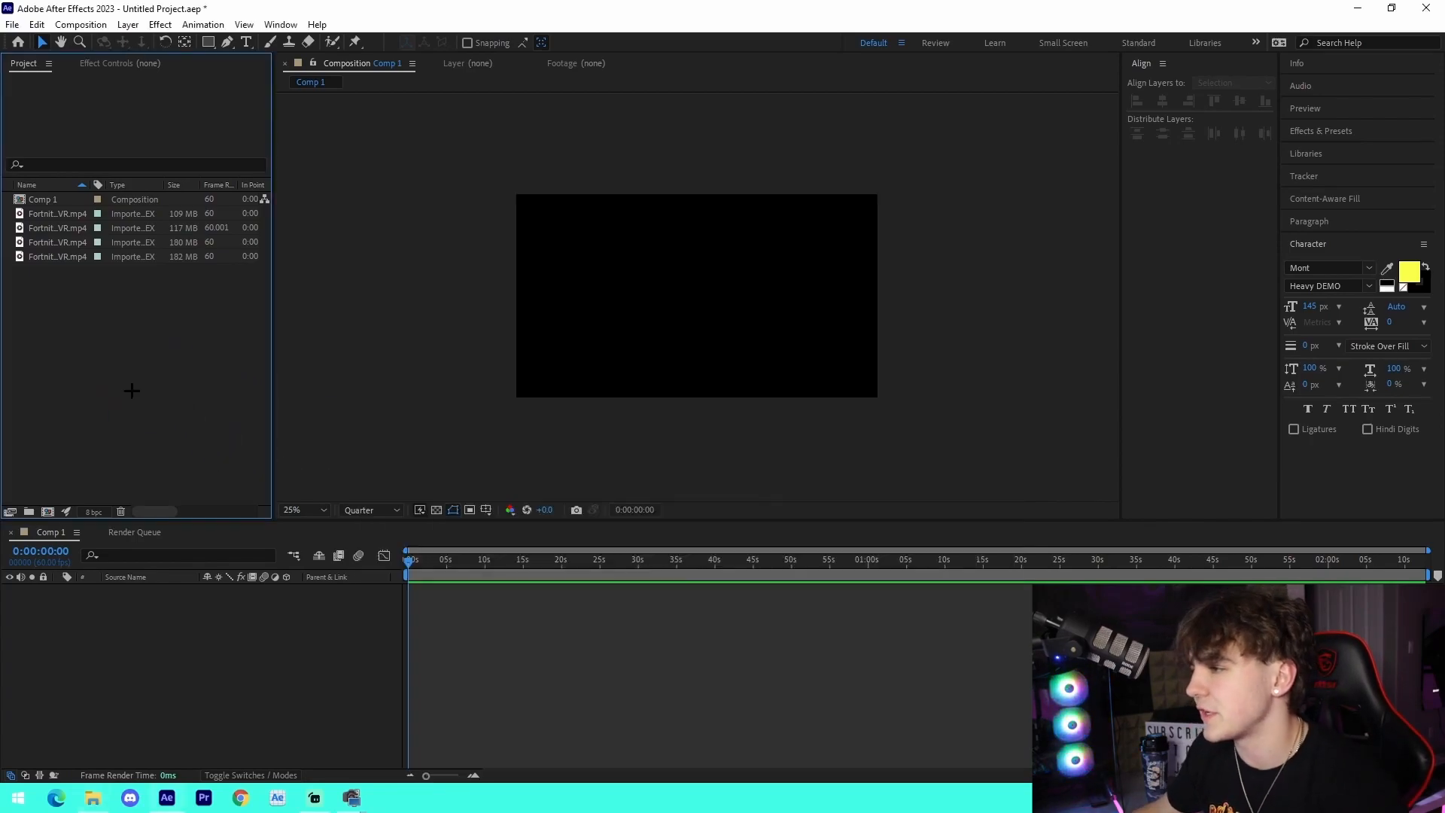
pyautogui.click(73, 296)
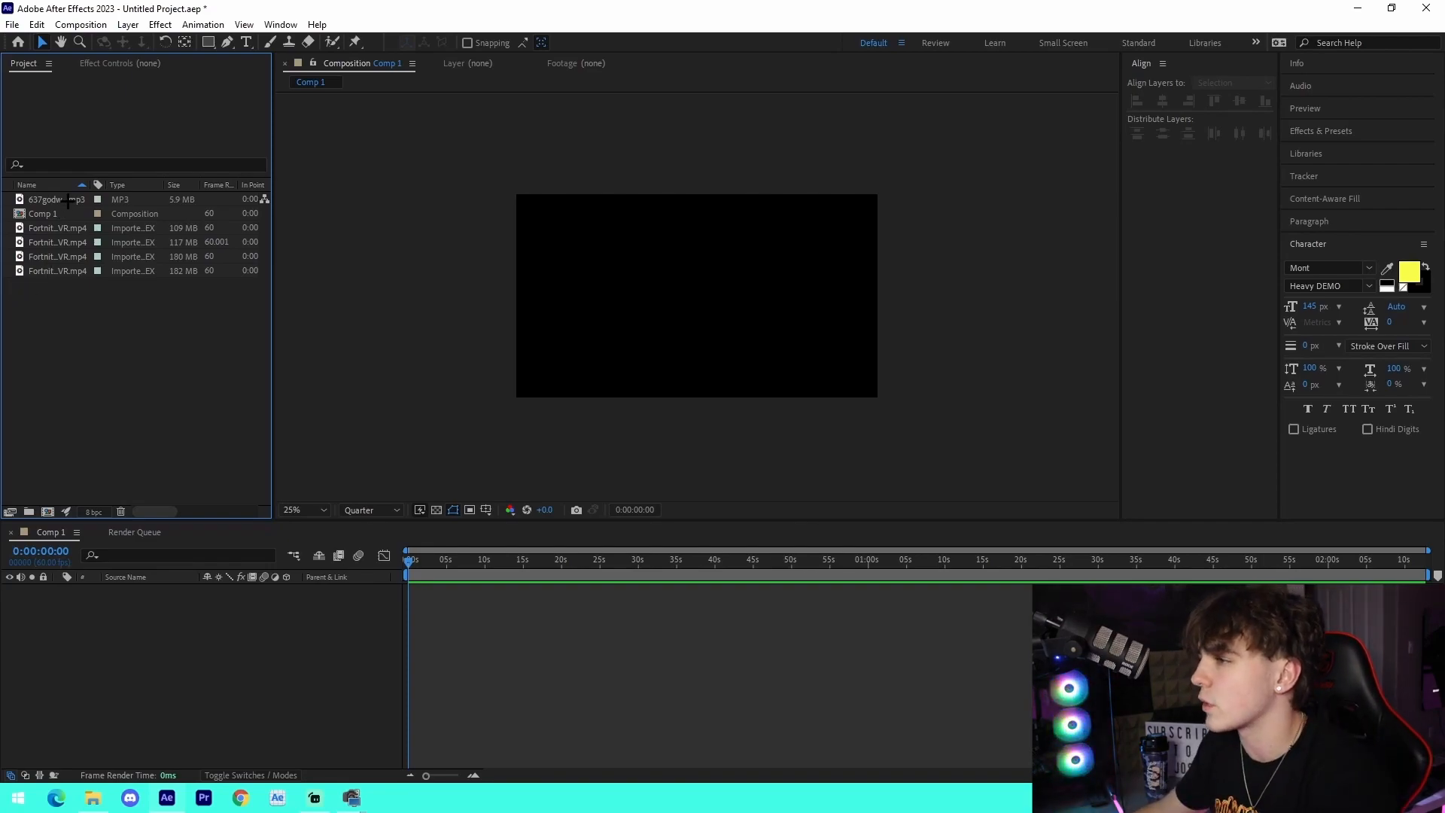
# - Add the Tiger song to the composition's timeline and reveal its audio waveform
pyautogui.moveTo(66, 197); pyautogui.dragTo(69, 212)
pyautogui.moveTo(458, 612)
pyautogui.mouseDown()
pyautogui.moveTo(484, 590)
pyautogui.moveTo(446, 597)
pyautogui.mouseUp()
pyautogui.press('l')
pyautogui.press('l')
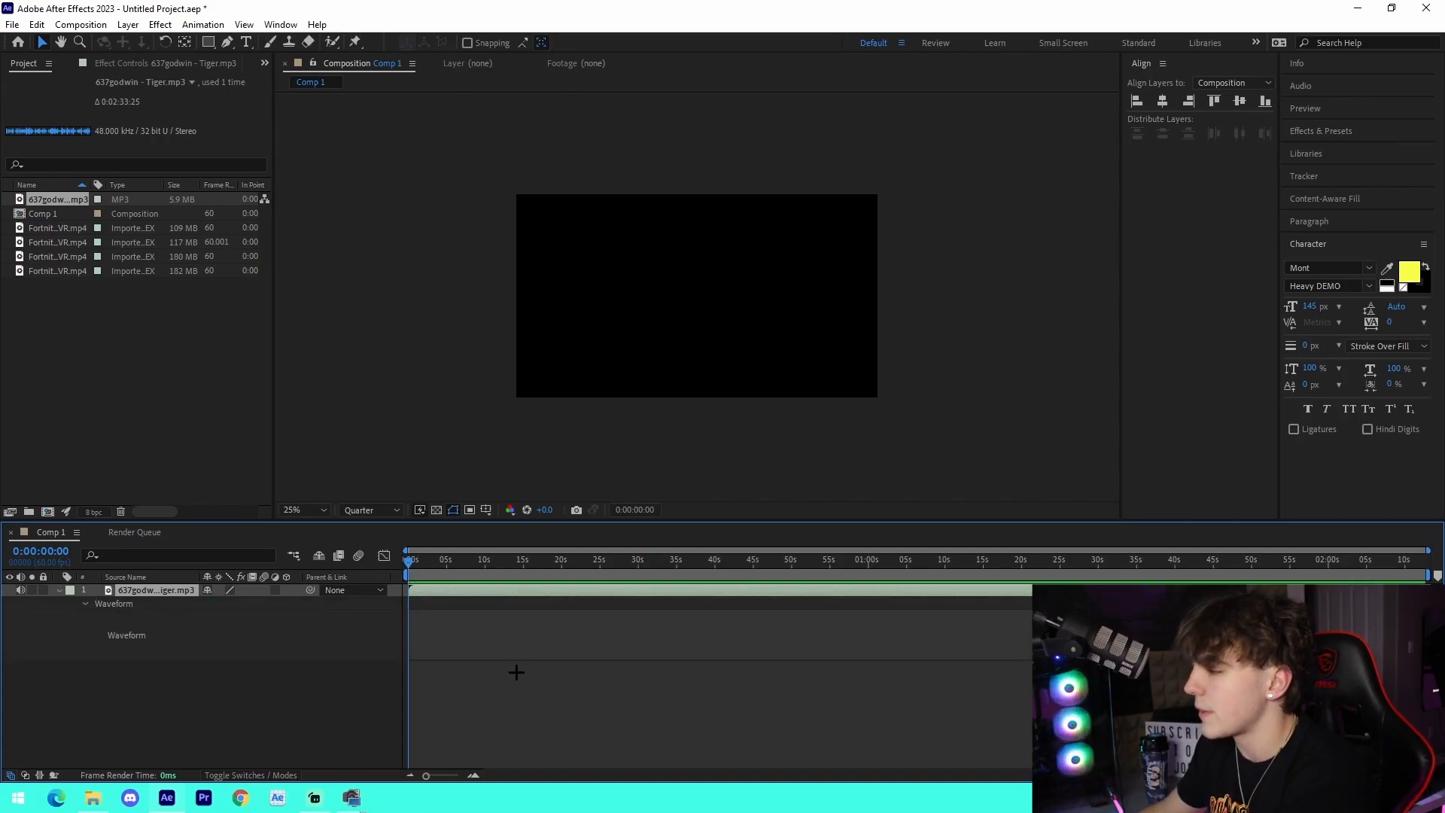
pyautogui.click(482, 675)
# - Trim the song's beginning to about 26 seconds and add a layer marker at the beat at 0:00:30:50
pyautogui.moveTo(407, 591); pyautogui.dragTo(644, 567)
pyautogui.click(641, 561)
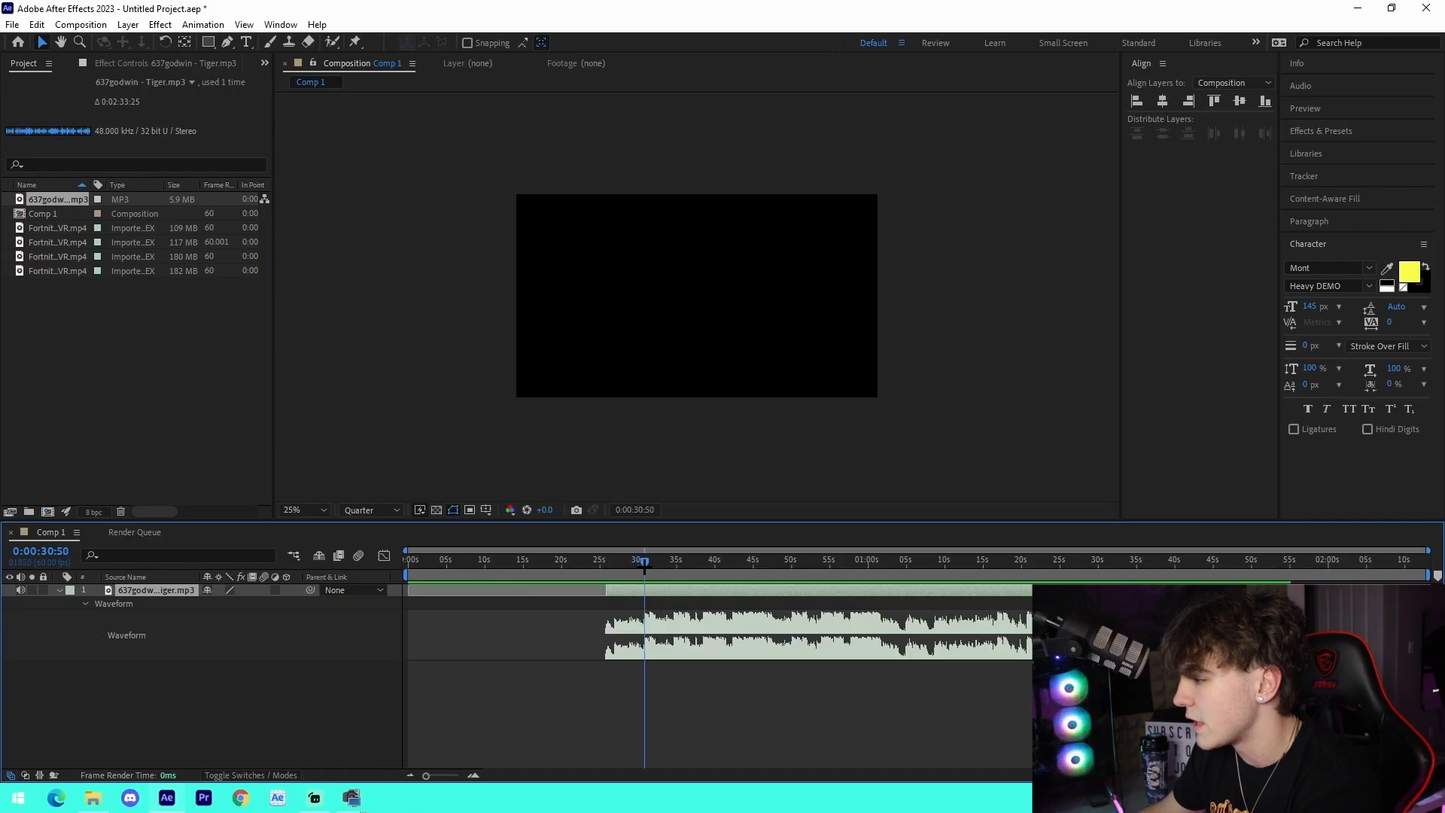
pyautogui.press('KP_Multiply')
pyautogui.click(686, 688)
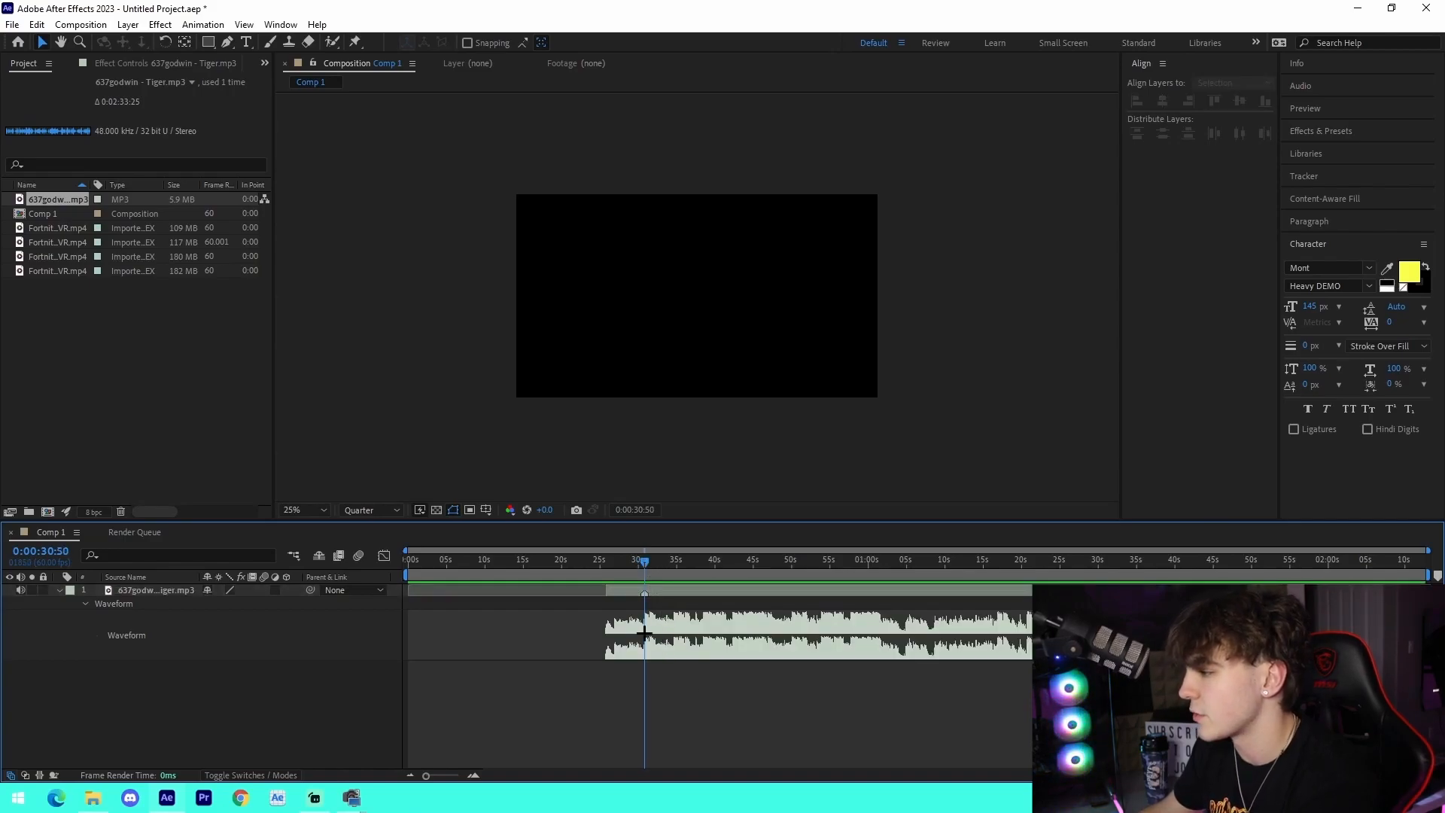
pyautogui.rightClick(653, 594)
pyautogui.moveTo(716, 305)
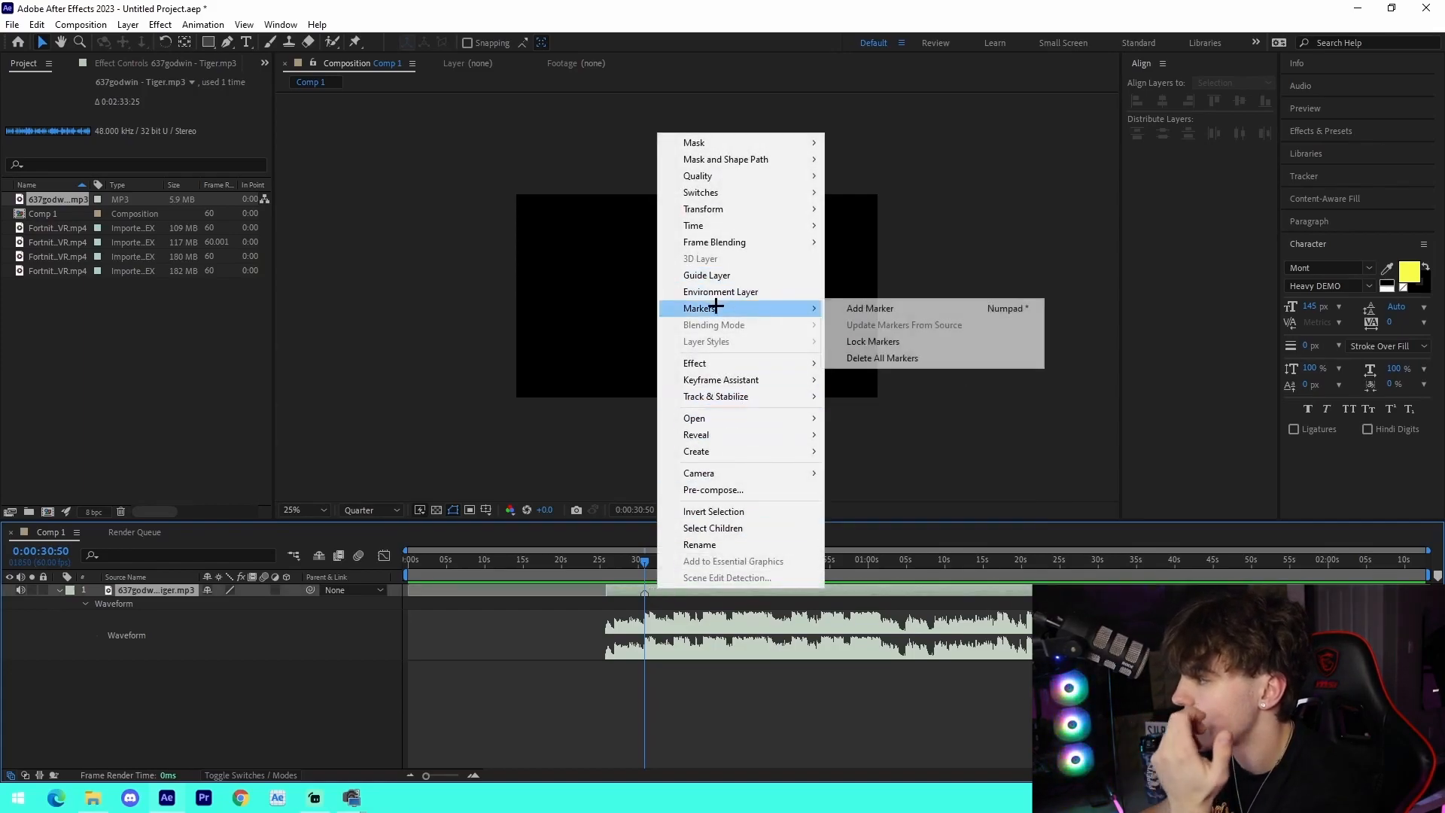
pyautogui.click(884, 305)
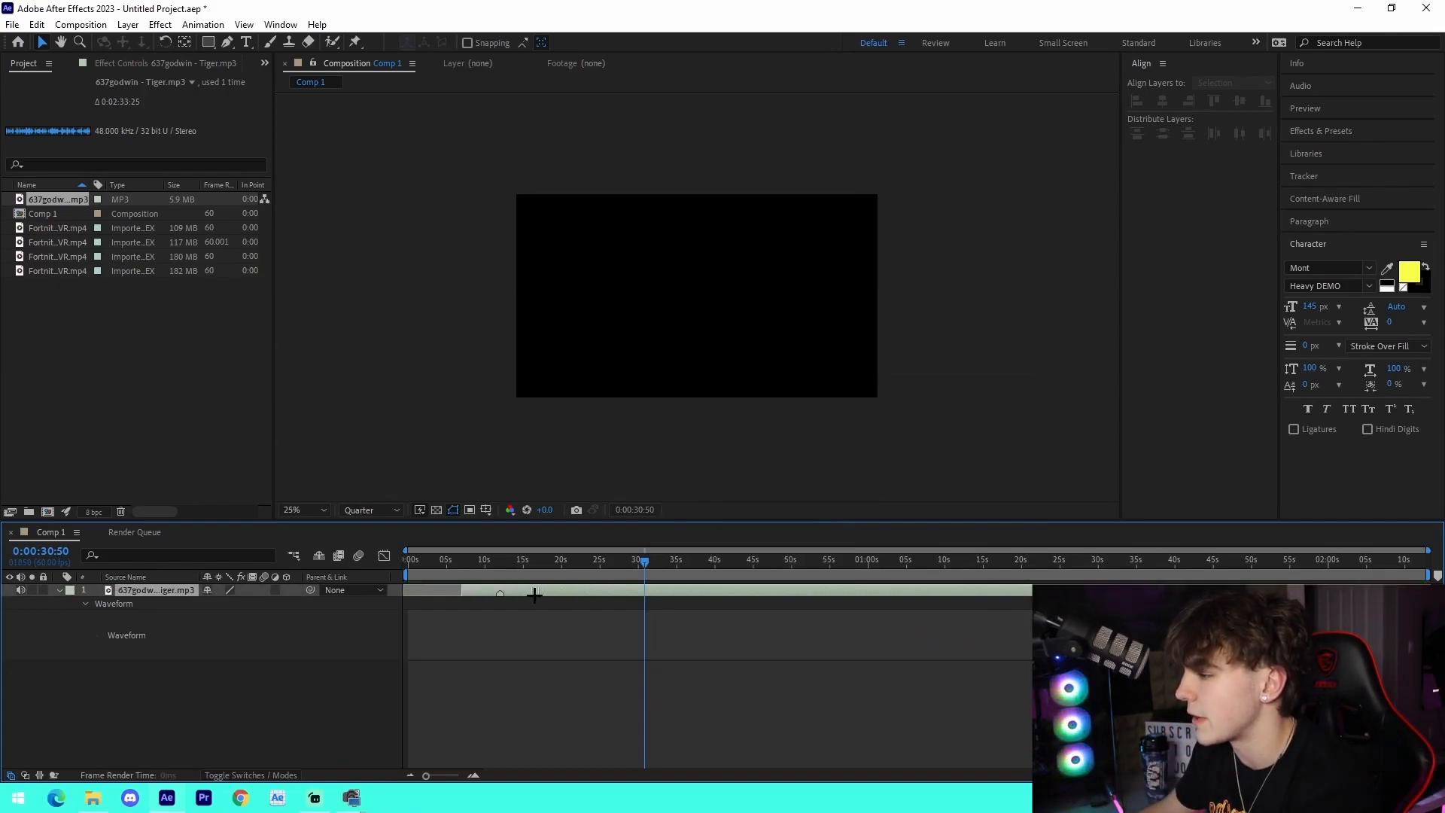
# - Shift the trimmed song to the composition's start with its marker at about 0:00:01:44, and preview the audio
pyautogui.moveTo(535, 594); pyautogui.dragTo(518, 594)
pyautogui.hotkey('ctrl', 'z')
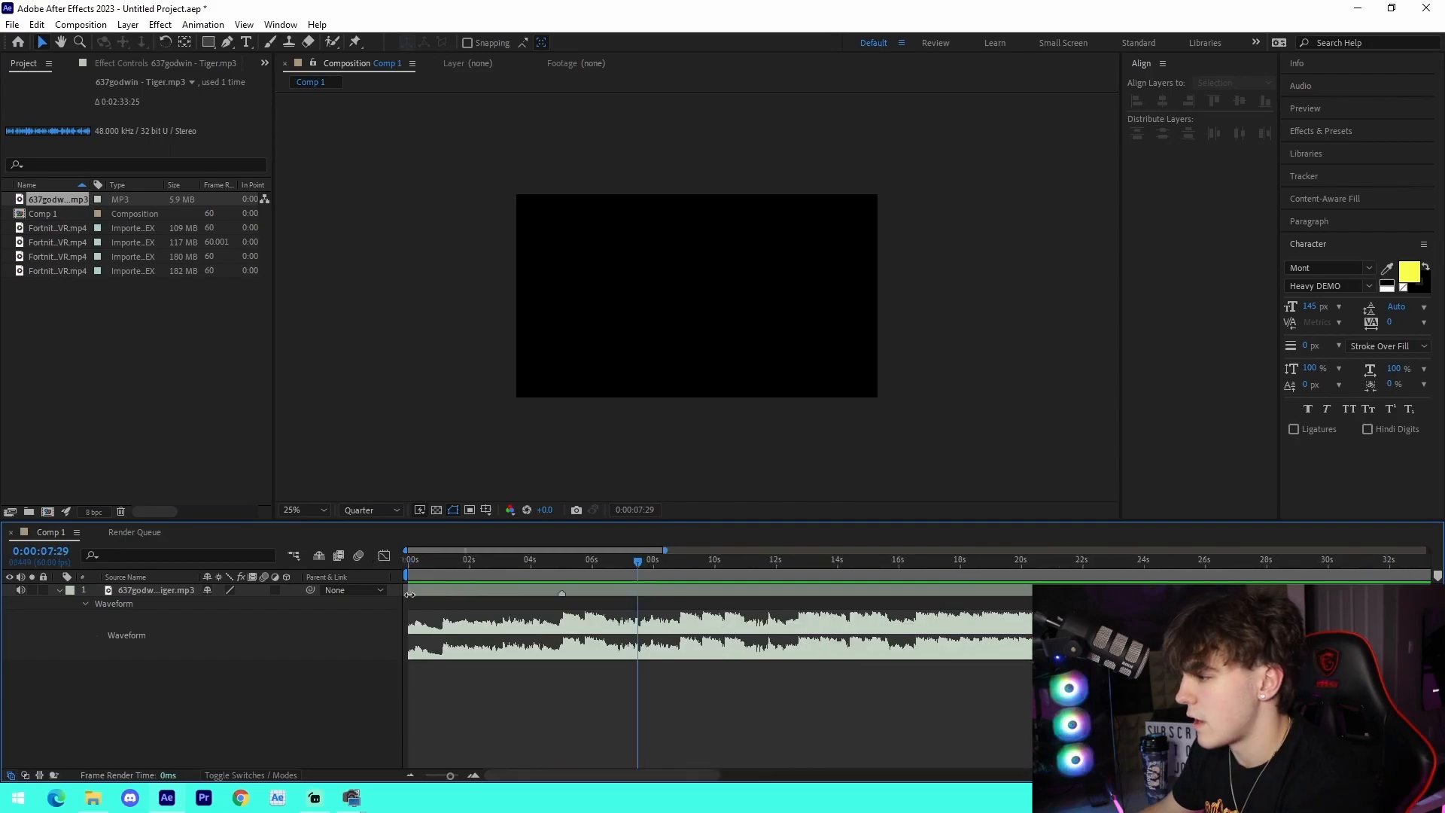
pyautogui.moveTo(412, 592)
pyautogui.mouseDown()
pyautogui.moveTo(509, 611)
pyautogui.moveTo(492, 596)
pyautogui.moveTo(430, 602)
pyautogui.mouseUp()
pyautogui.press('Home')
pyautogui.press('space')
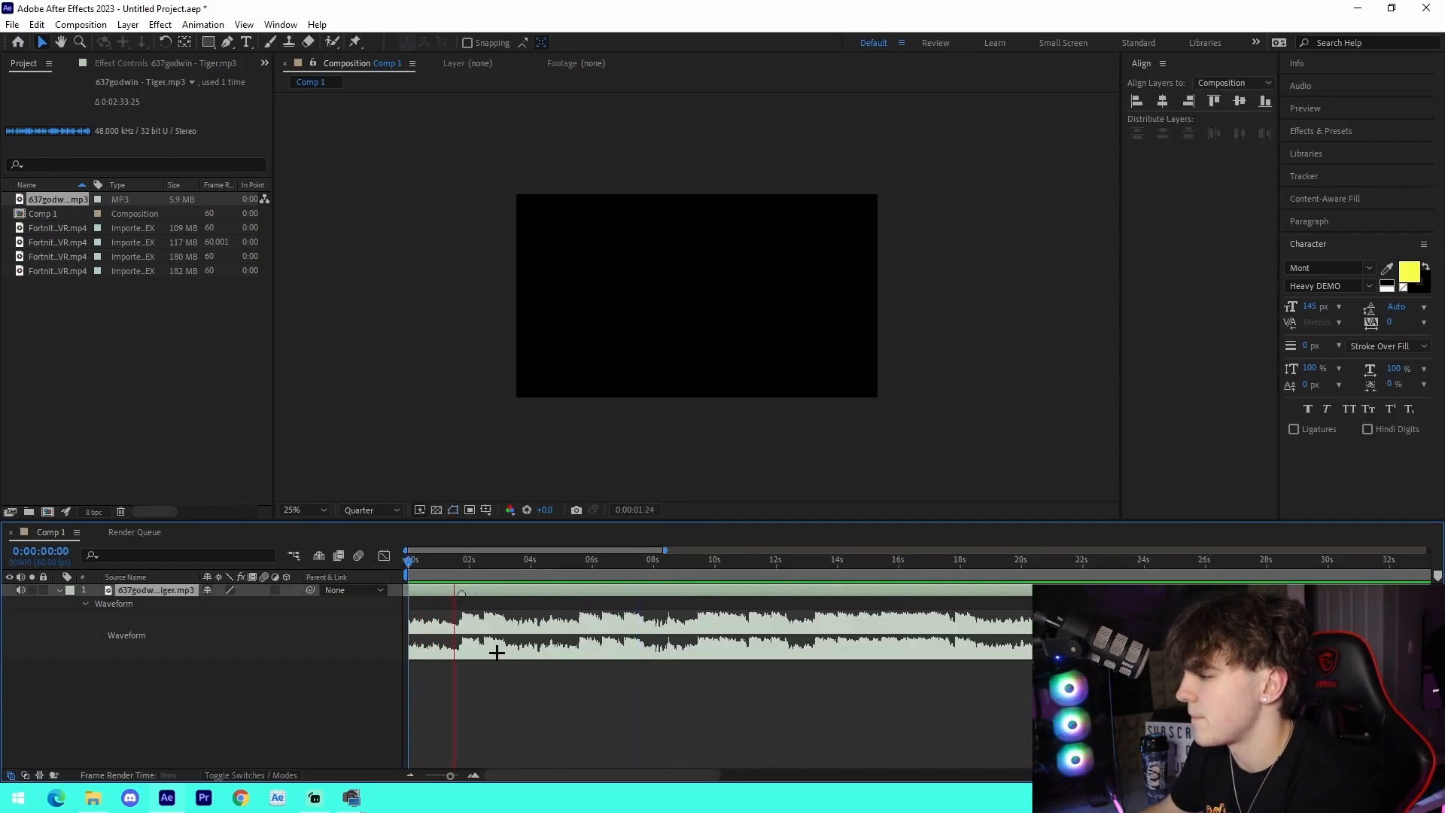
pyautogui.click(481, 573)
pyautogui.moveTo(478, 574); pyautogui.dragTo(468, 575)
pyautogui.press('space')
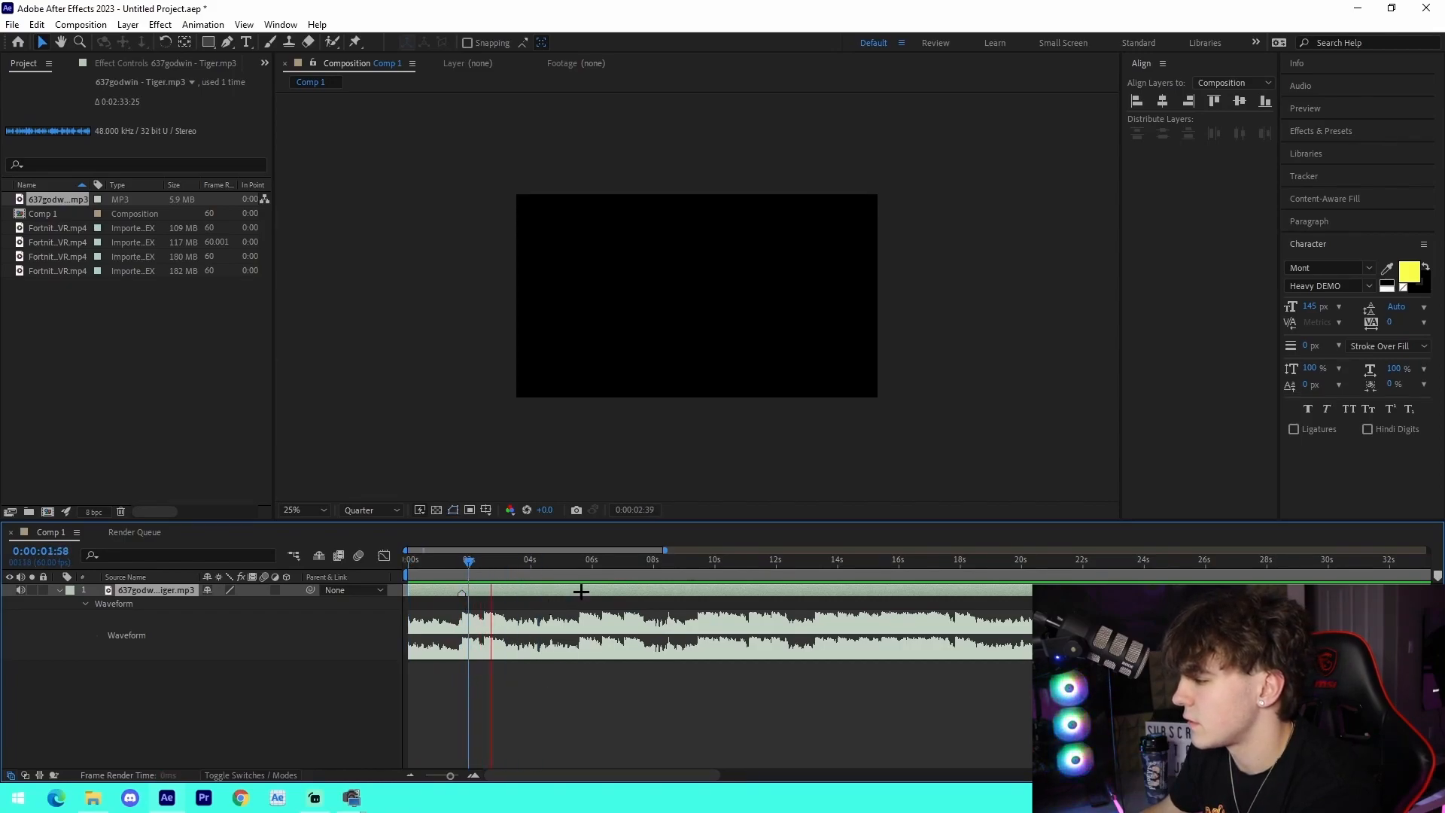
# - Mark the song's second beat at 0:00:05:34 and trim the song's end to about 7.5 seconds
pyautogui.moveTo(575, 572); pyautogui.dragTo(579, 570)
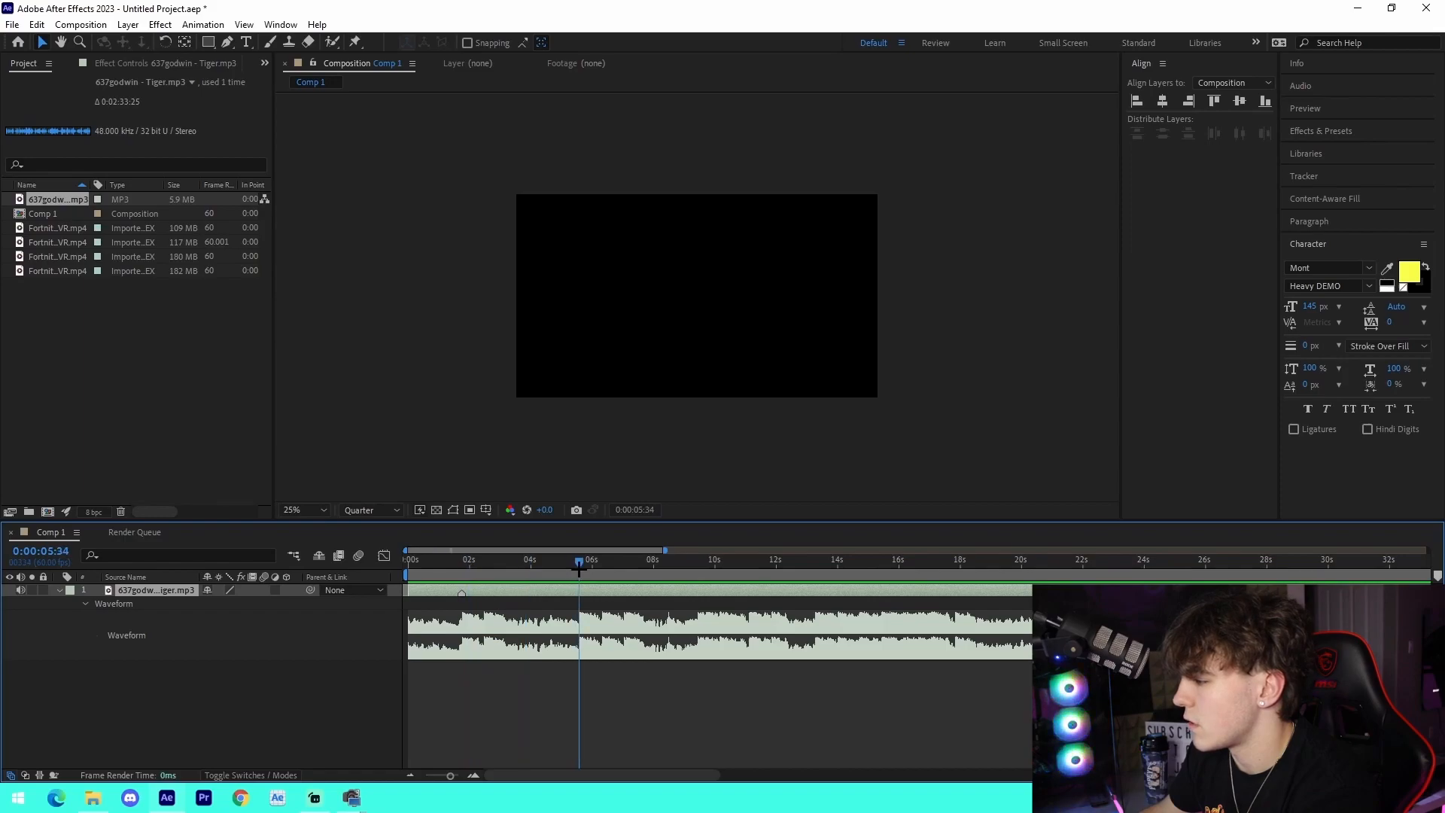
pyautogui.click(629, 572)
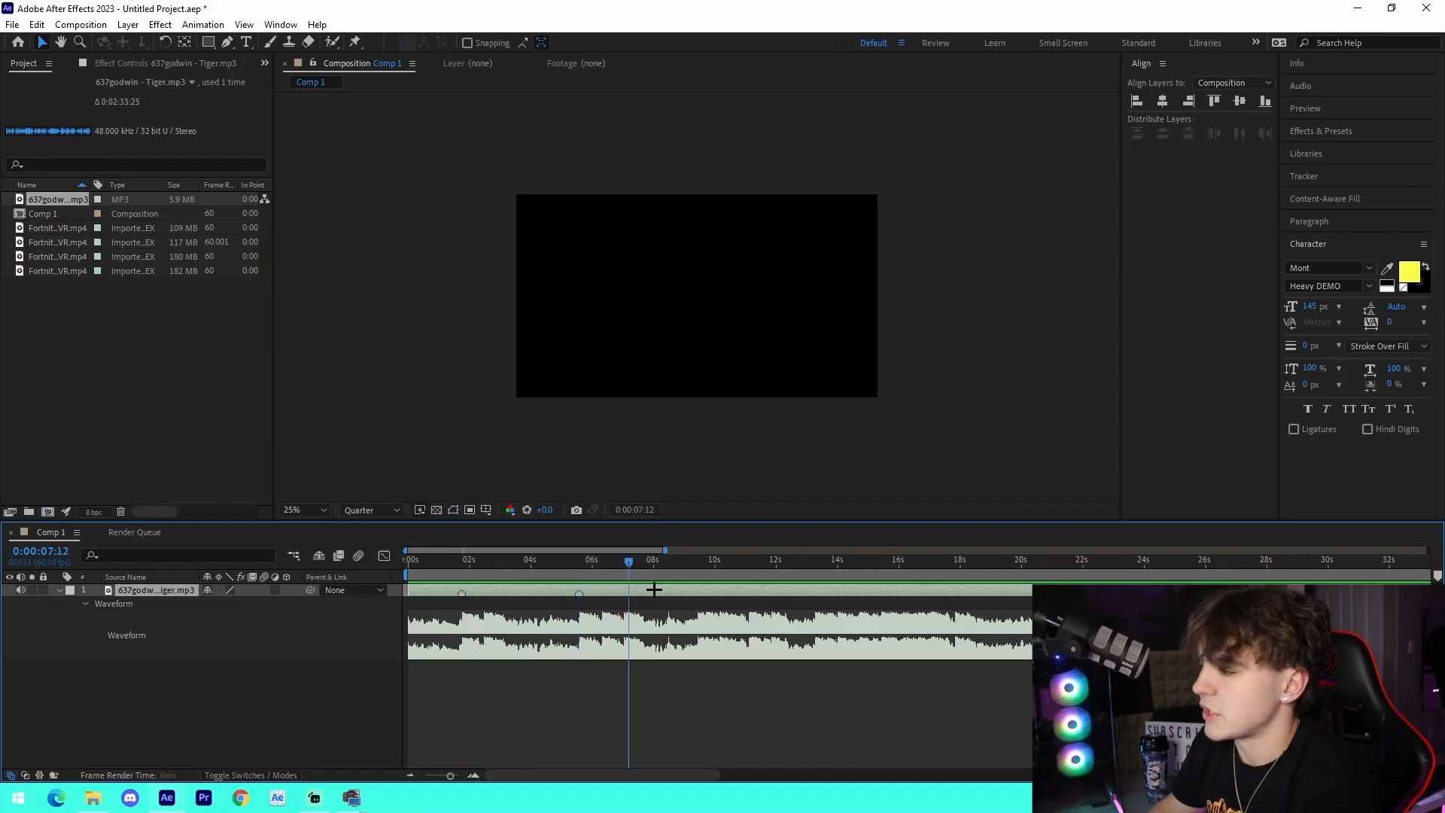
pyautogui.hotkey('ctrl', 'shift', 'd')
pyautogui.press('Delete')
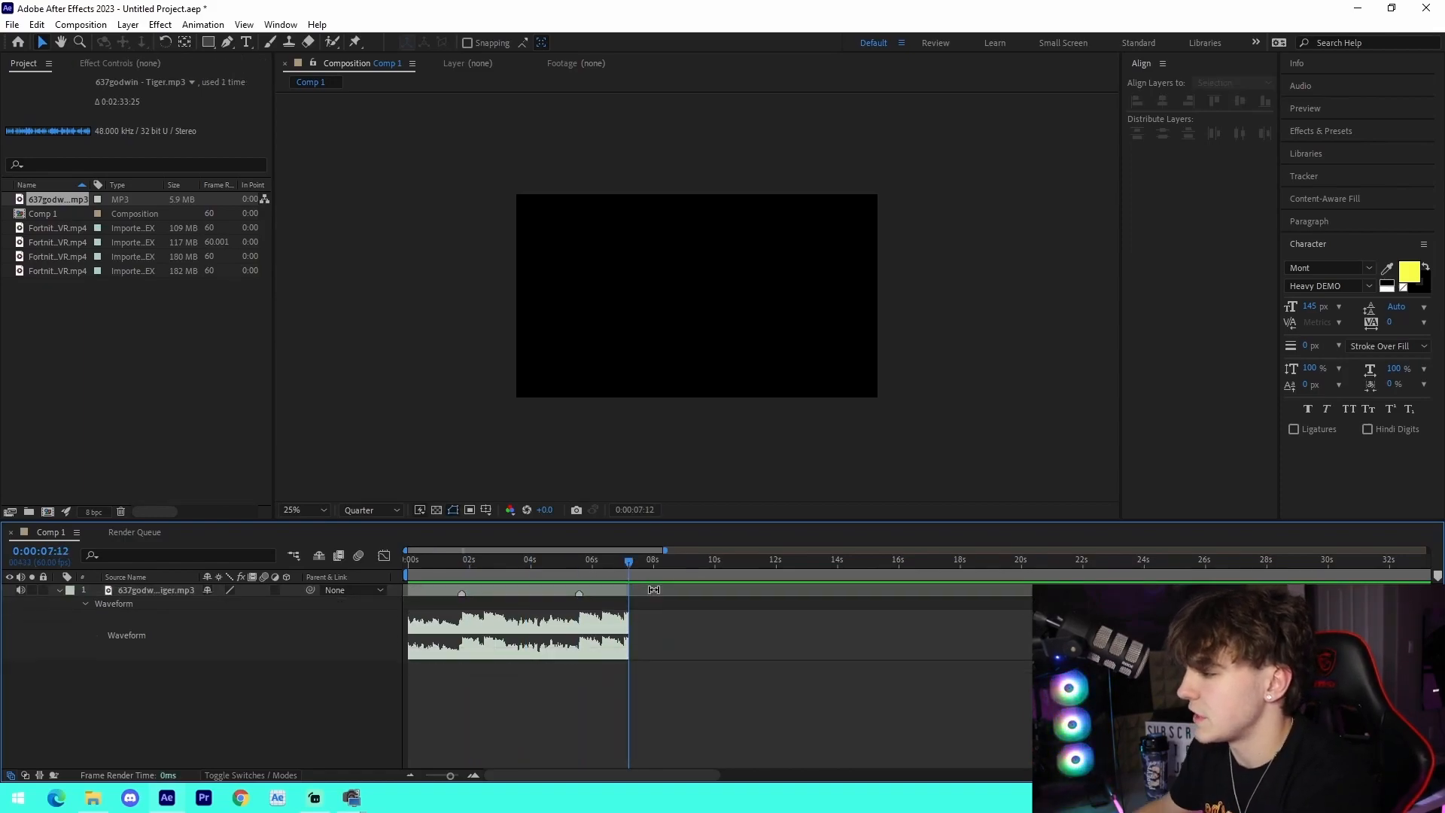
pyautogui.moveTo(632, 593); pyautogui.dragTo(638, 594)
# - Save the project as TigerSample and return to the start of the composition
pyautogui.hotkey('ctrl', 's')
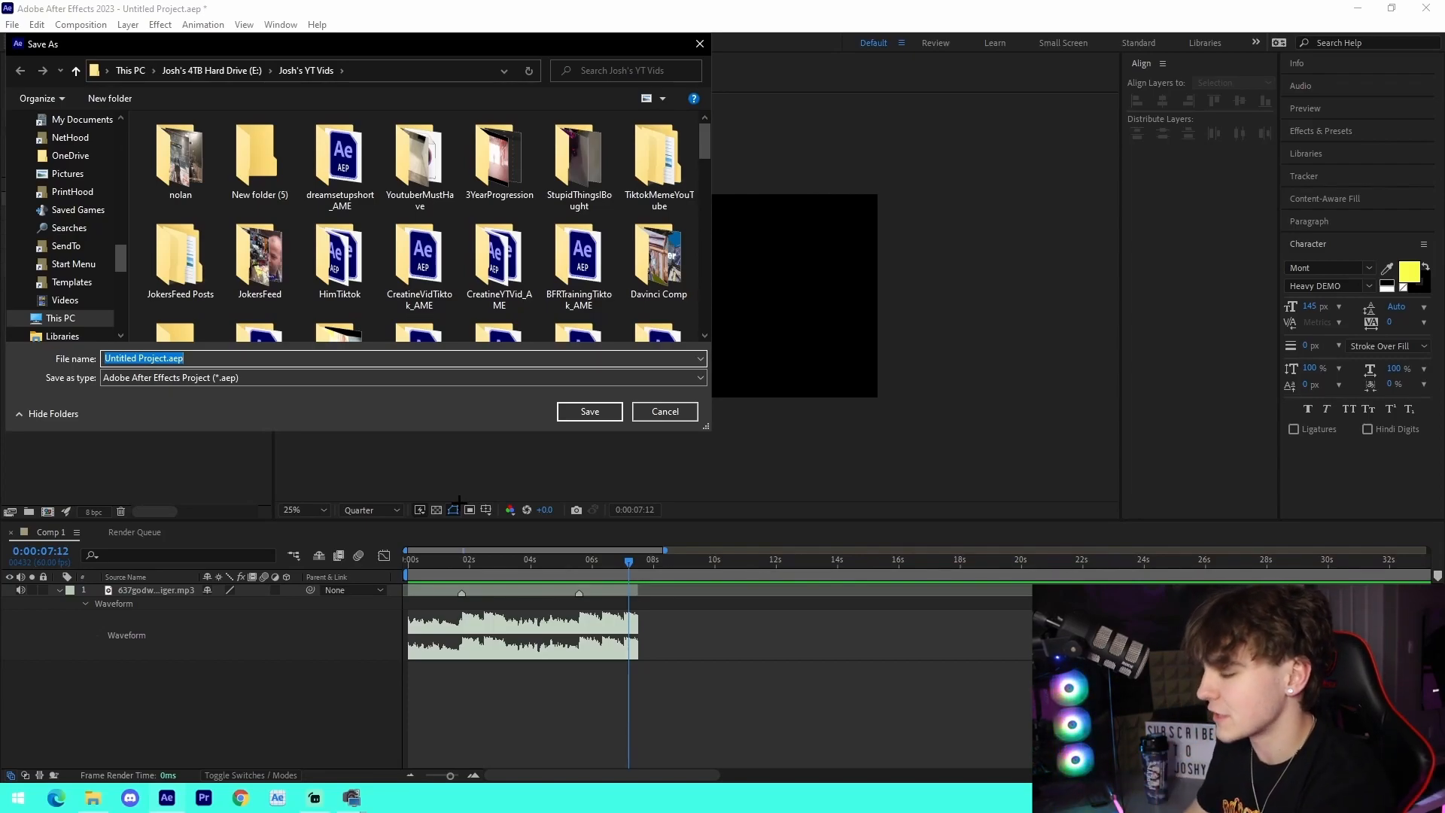
pyautogui.write('TigerSample')
pyautogui.press('Return')
pyautogui.press('Home')
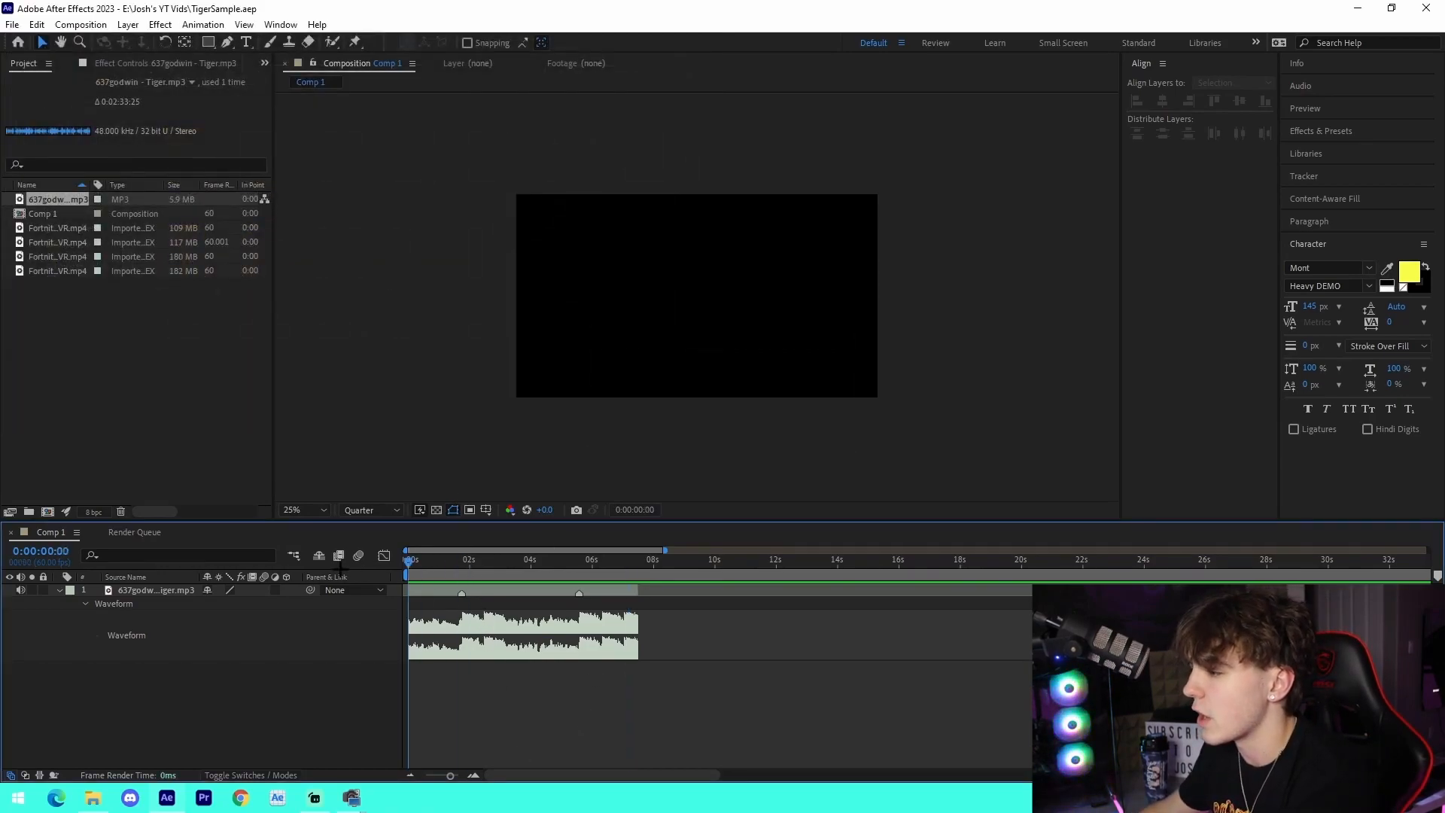
# - Fine-tune the song's first beat marker to 0:00:01:45
pyautogui.click(473, 776)
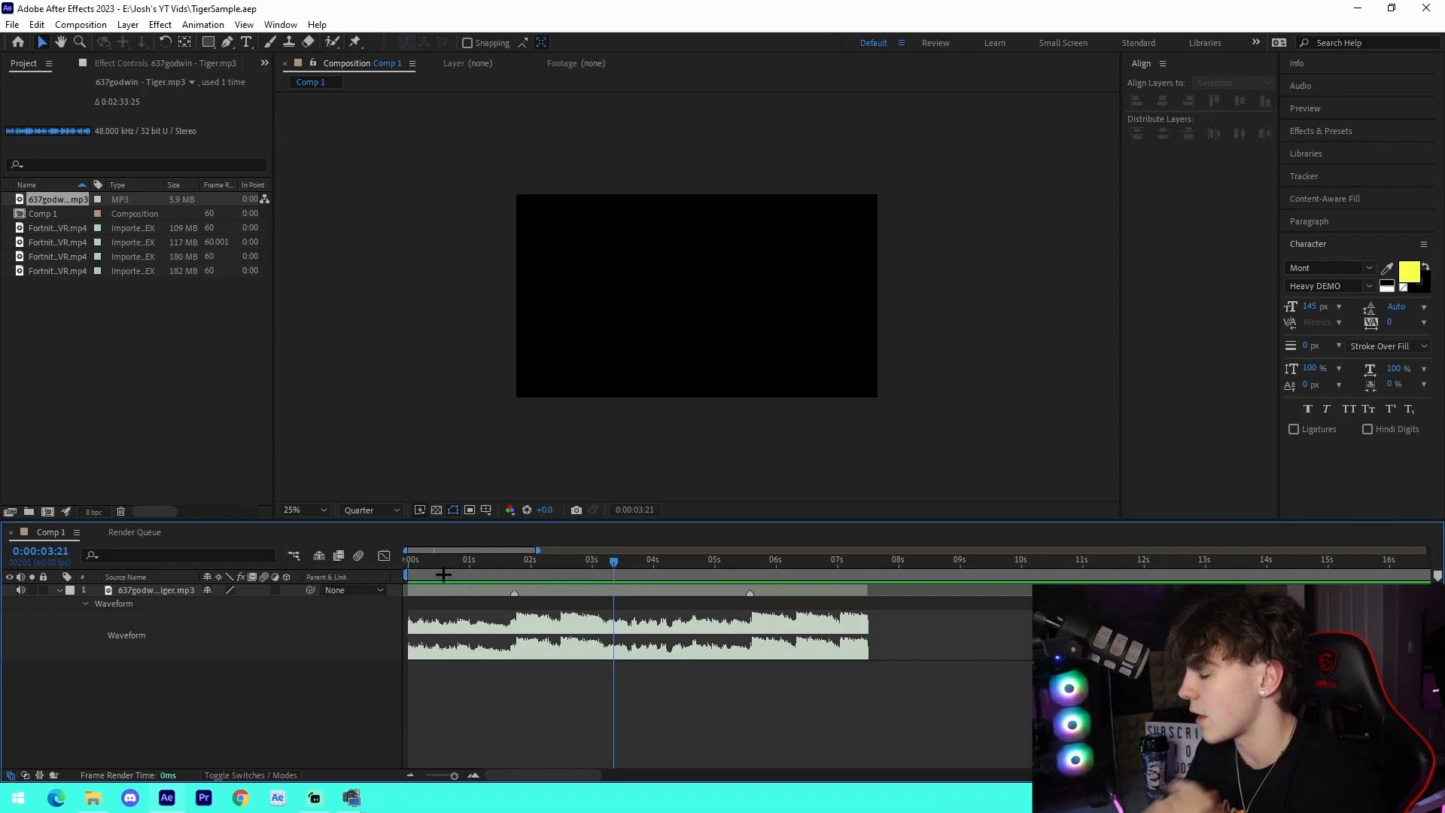
pyautogui.click(515, 571)
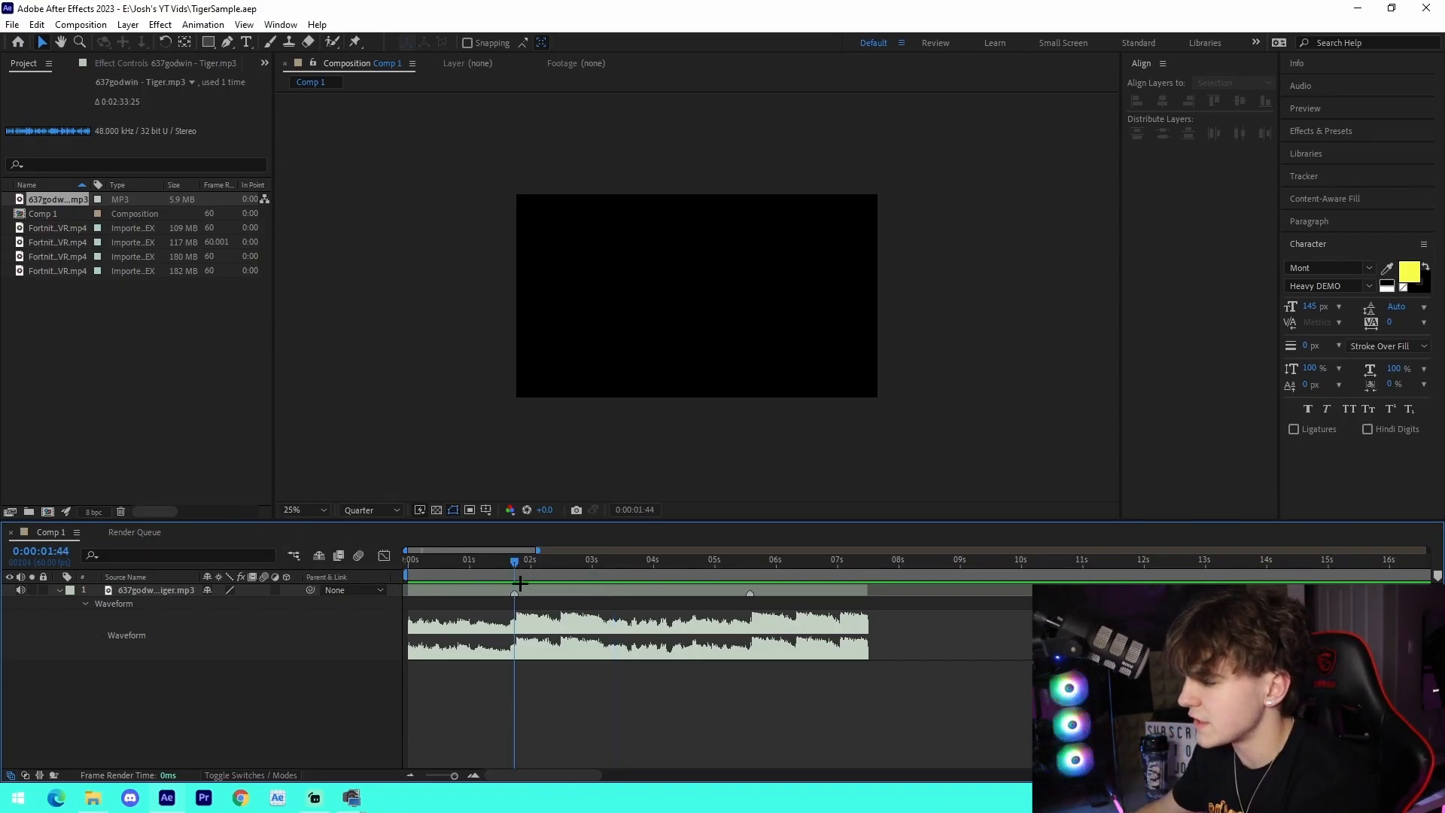
pyautogui.moveTo(516, 568); pyautogui.dragTo(517, 613)
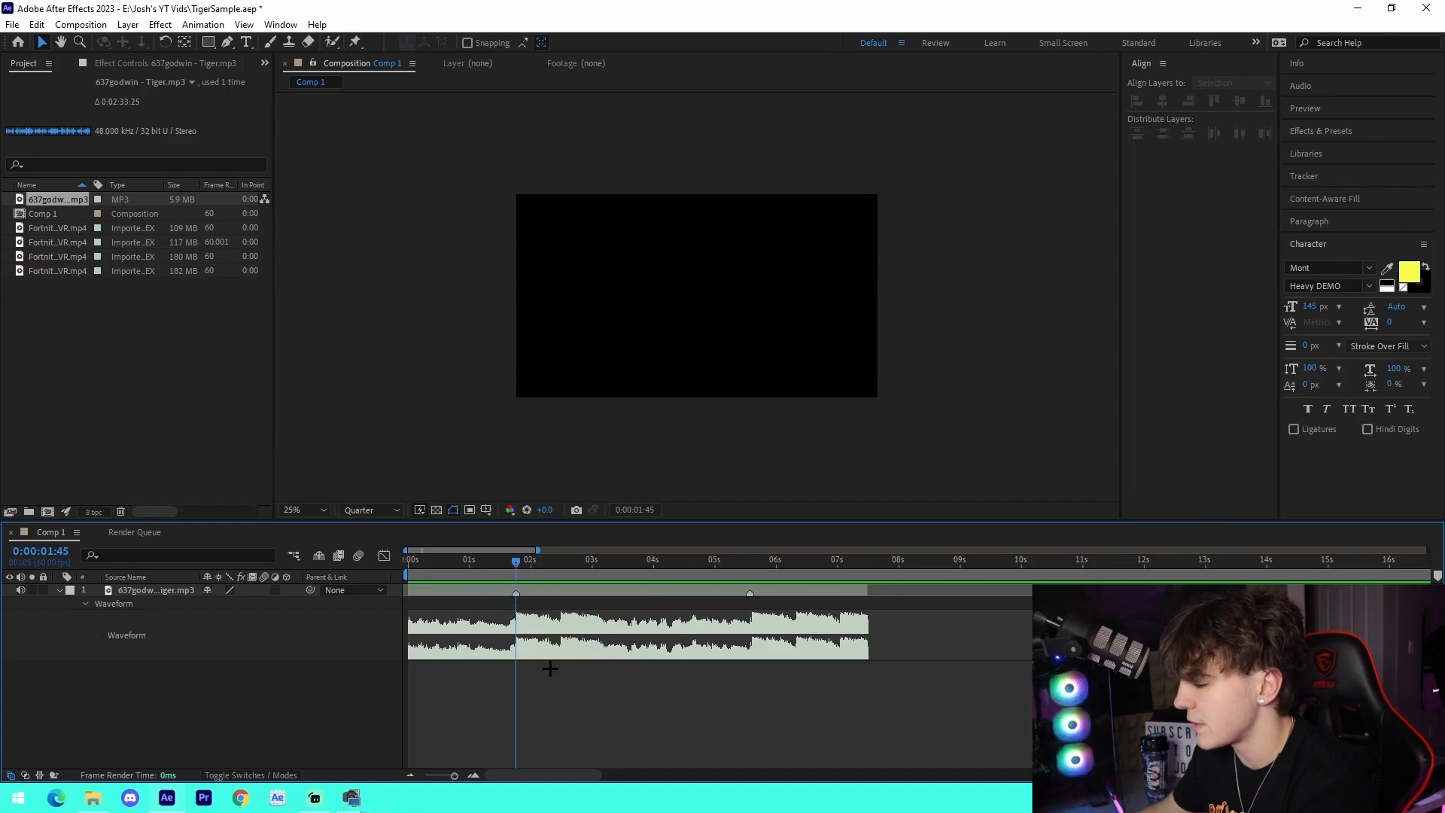
# - Add a marker to the song layer at 0:00:02:44, between the two existing beat markers
pyautogui.click(576, 573)
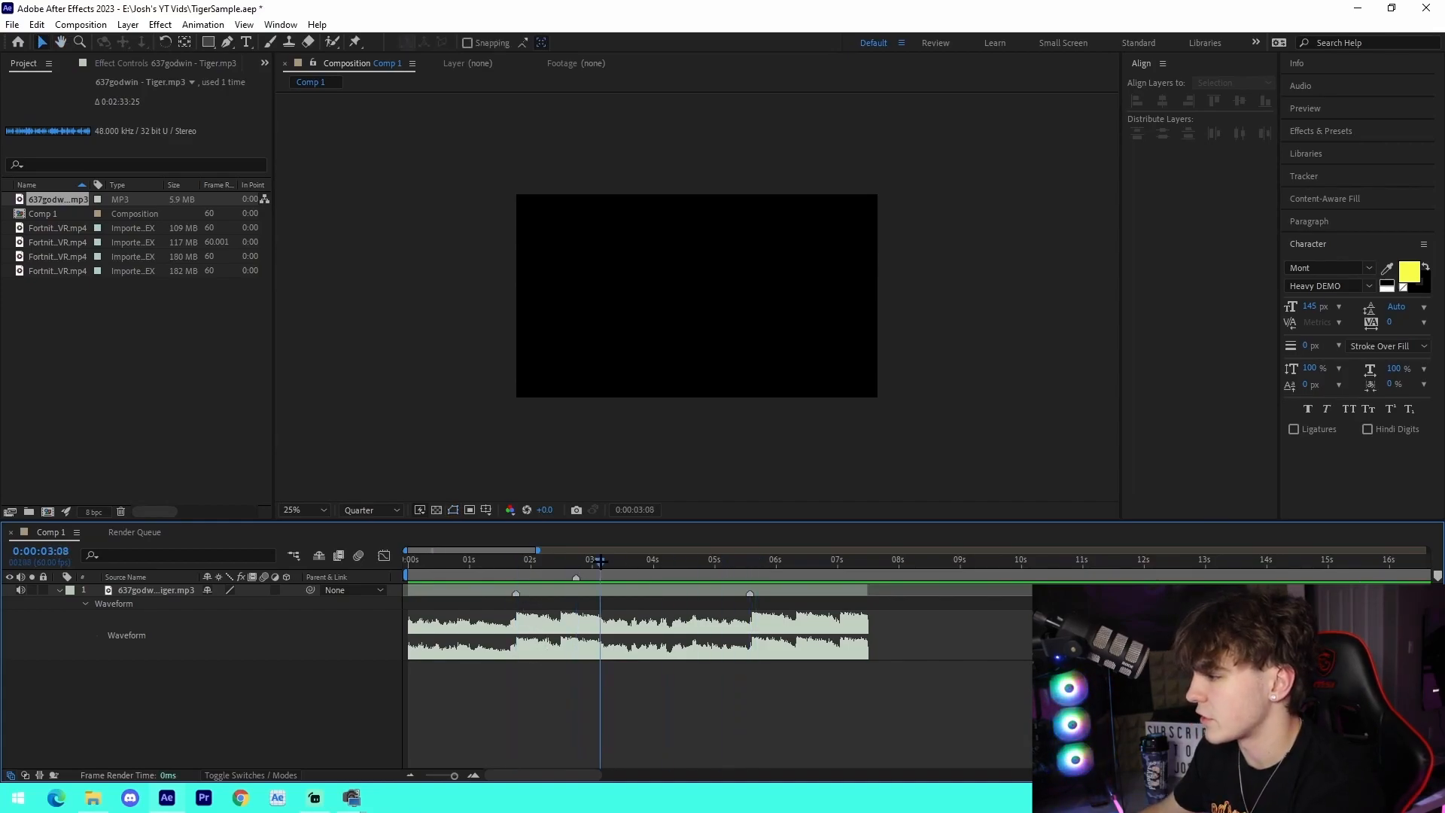
pyautogui.click(588, 588)
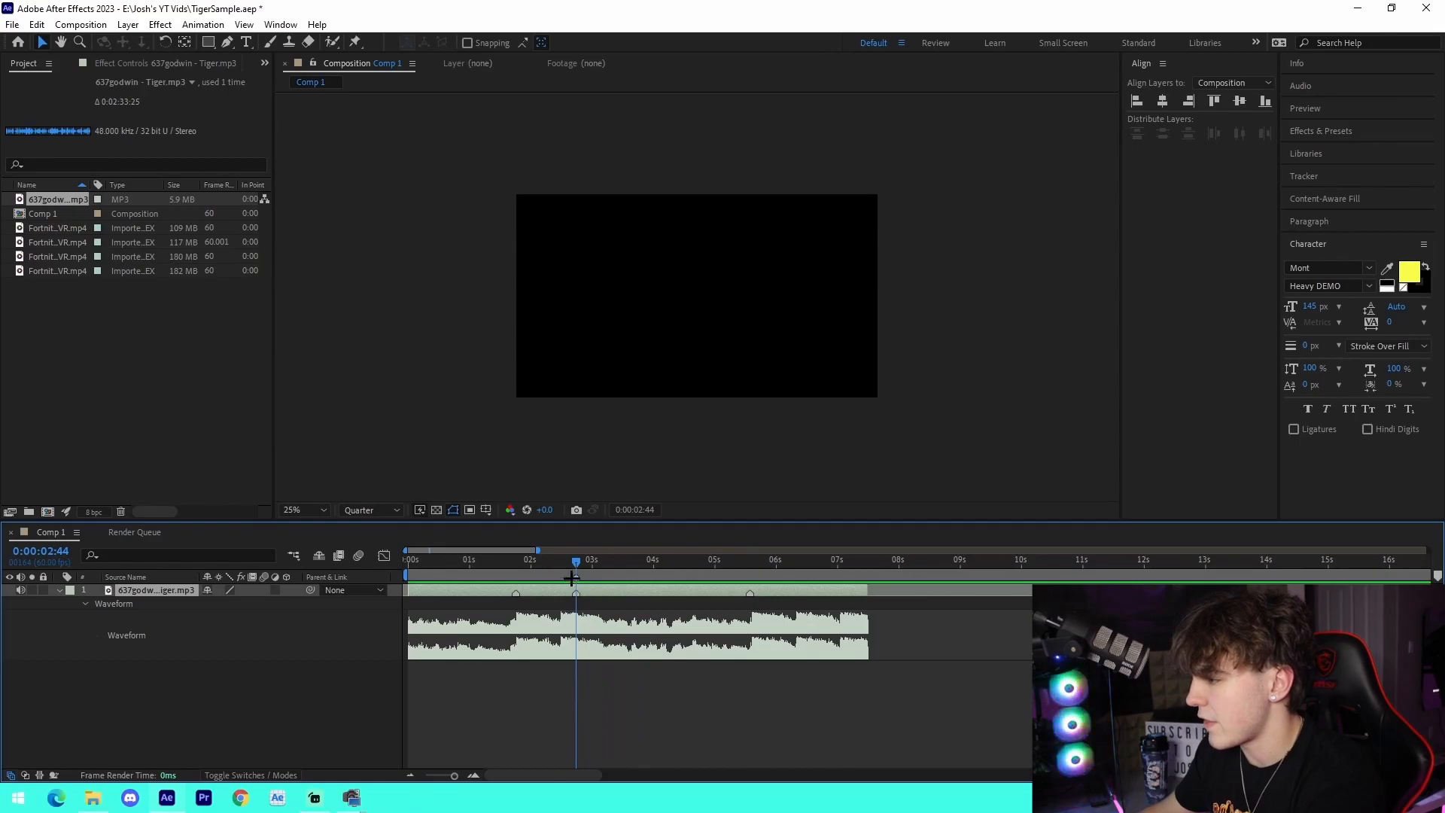
pyautogui.click(546, 619)
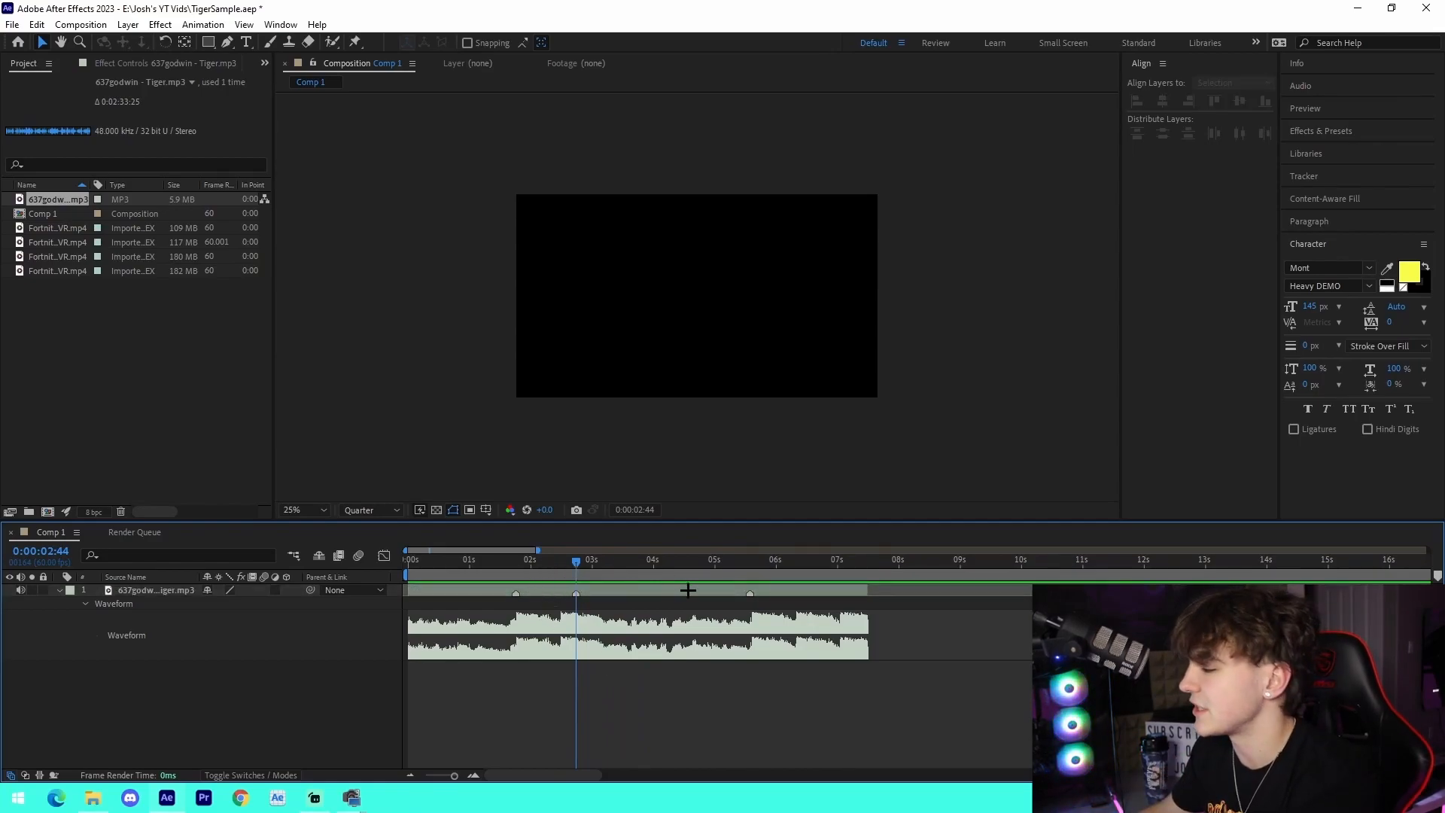
pyautogui.moveTo(578, 572)
pyautogui.mouseDown()
pyautogui.moveTo(482, 574)
pyautogui.moveTo(581, 586)
pyautogui.mouseUp()
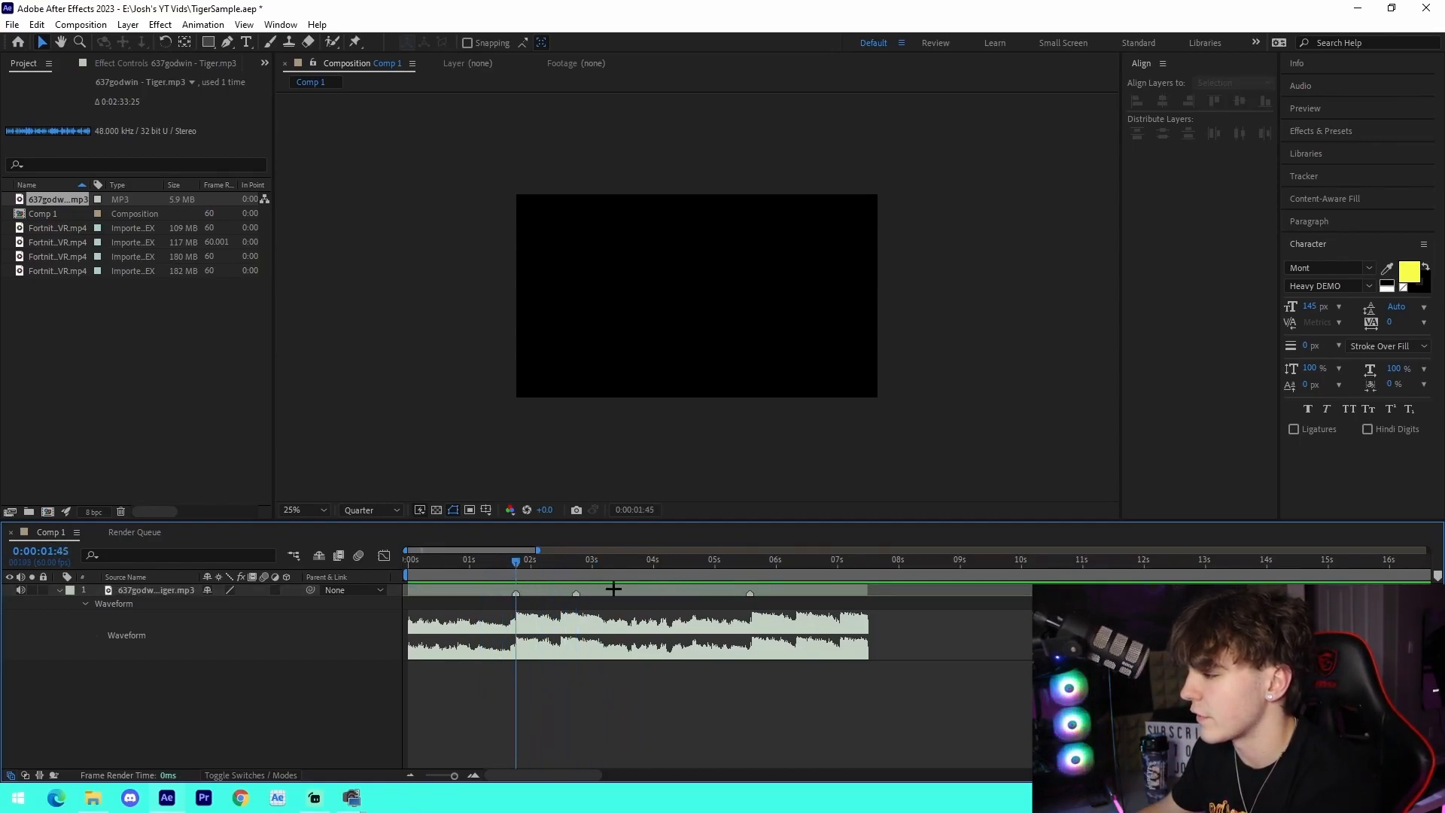
# - Add a marker to the song layer at 0:00:06:32, save the project, and go back to the first marker
pyautogui.click(751, 570)
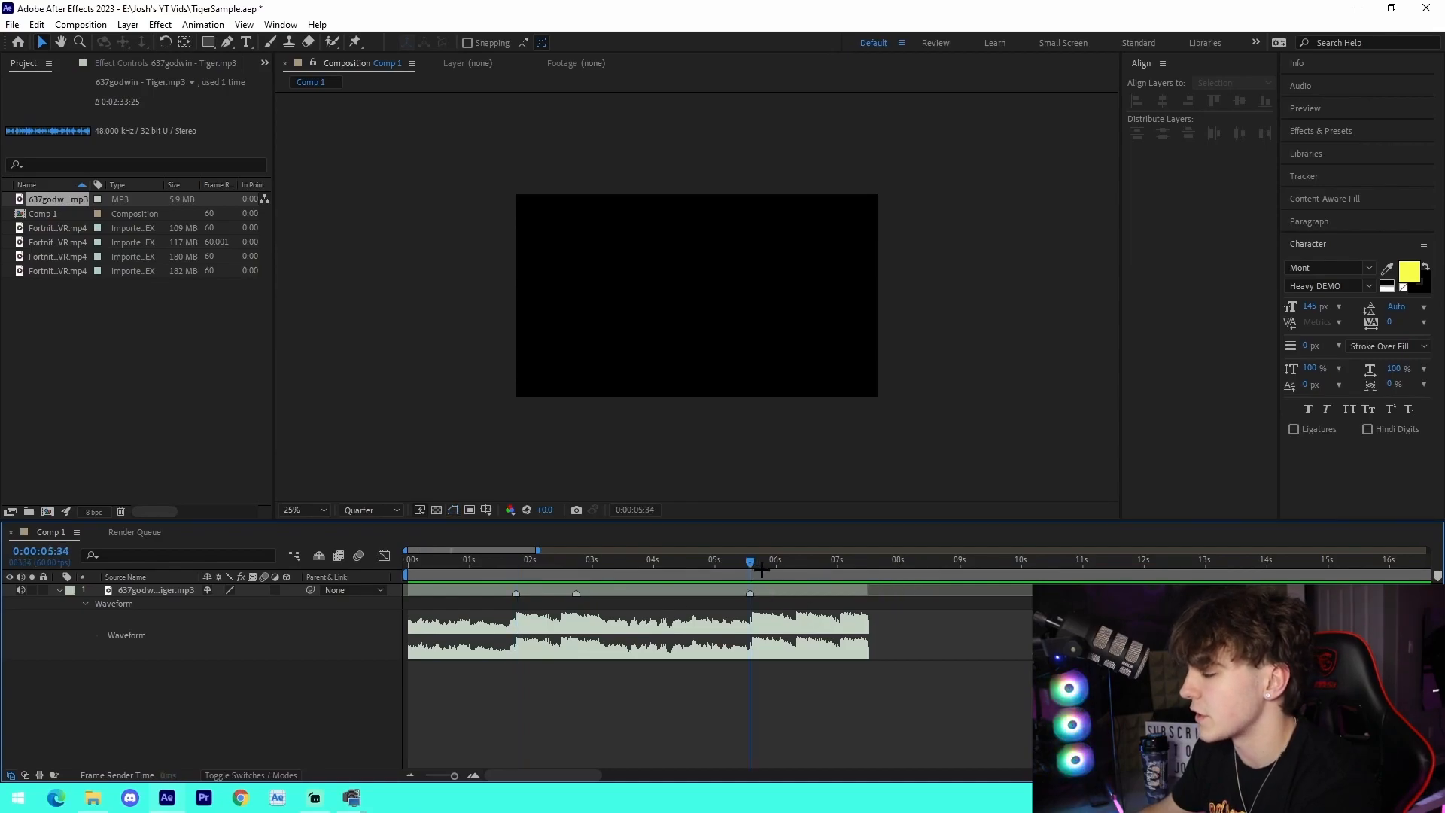
pyautogui.press('space')
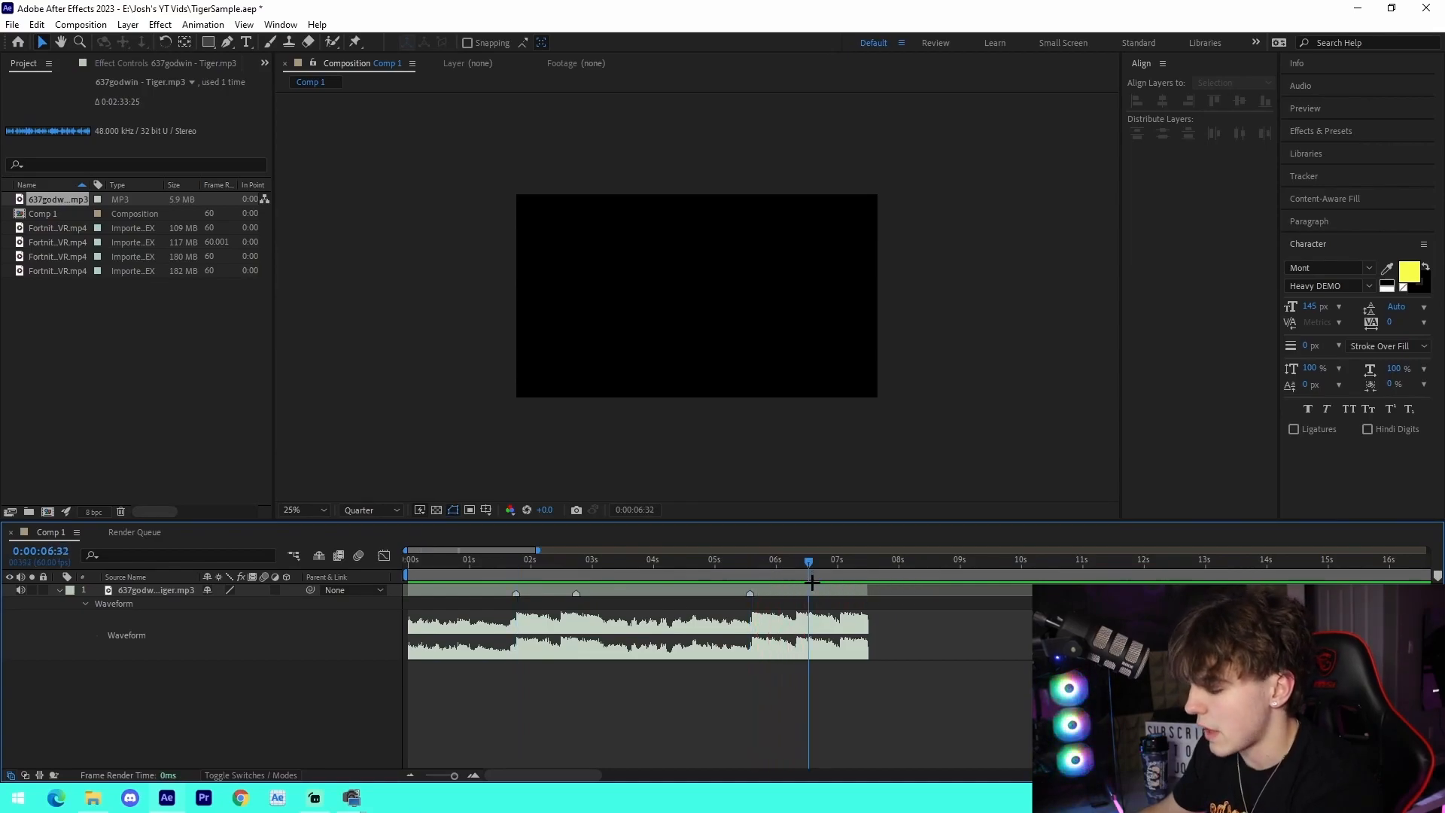
pyautogui.press('KP_Multiply')
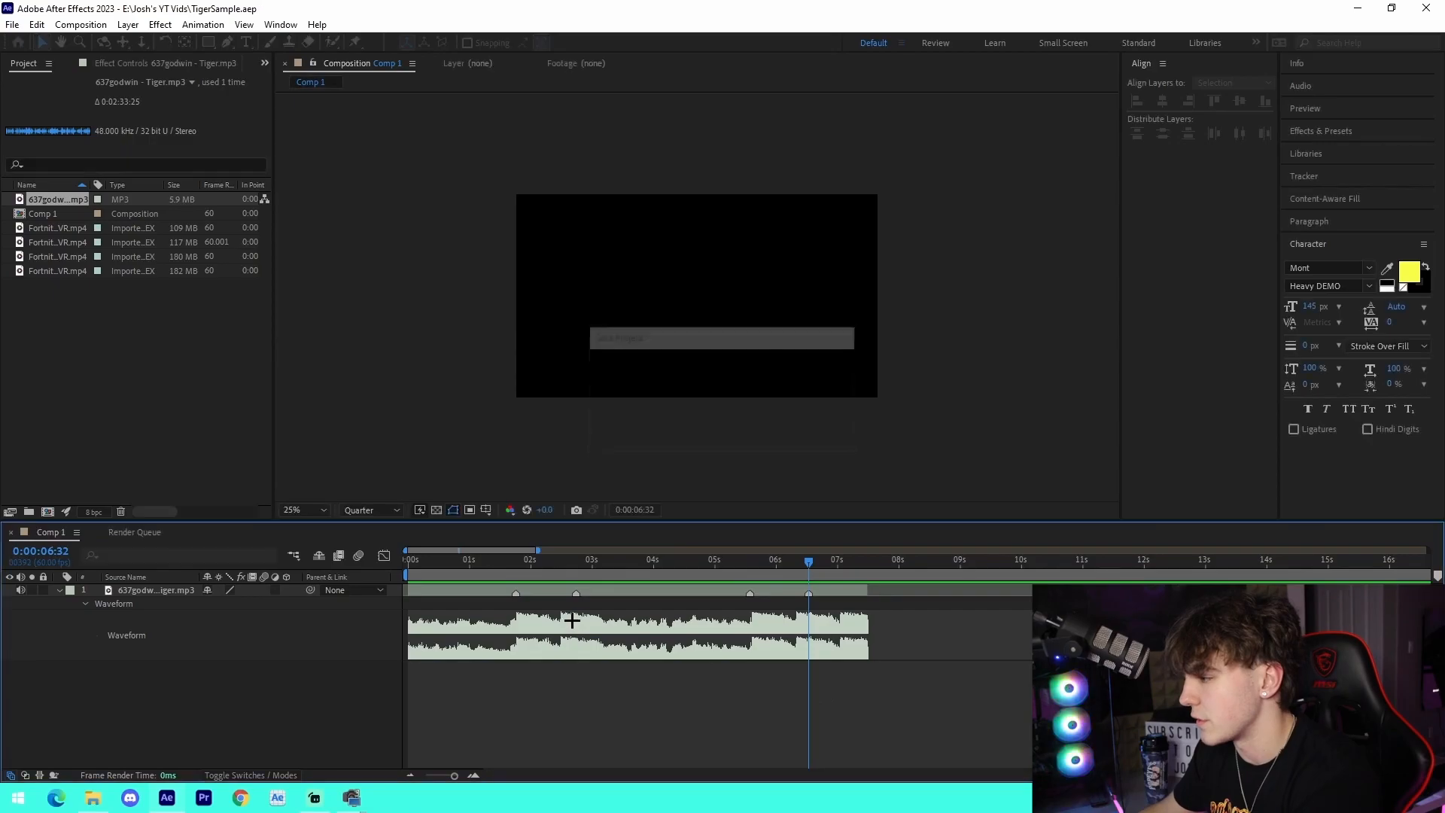
pyautogui.click(516, 563)
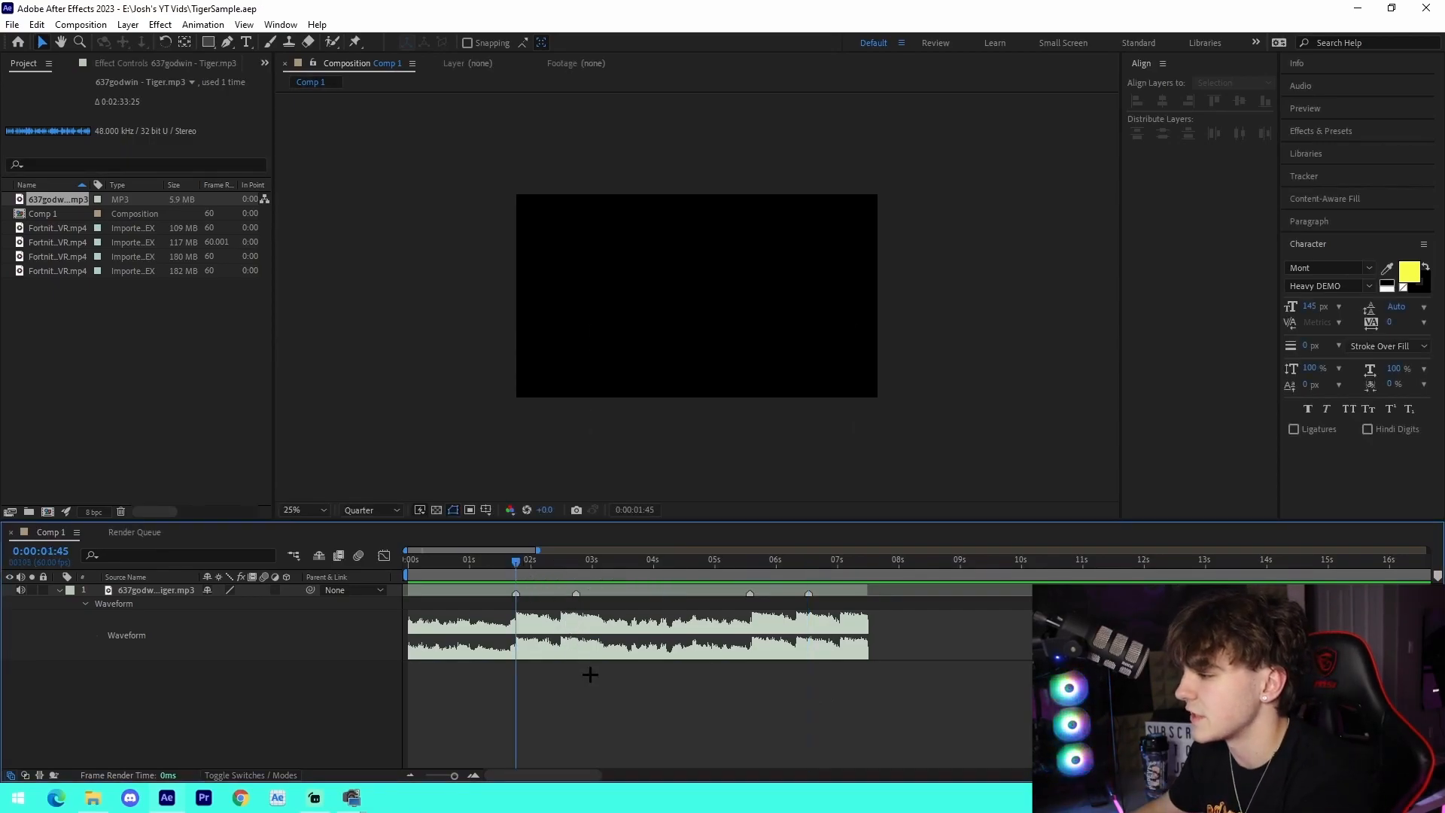
# - Review the first two imported Fortnite recordings in the footage viewer, scrubbing through to find the shots
pyautogui.doubleClick(58, 228)
pyautogui.click(96, 295)
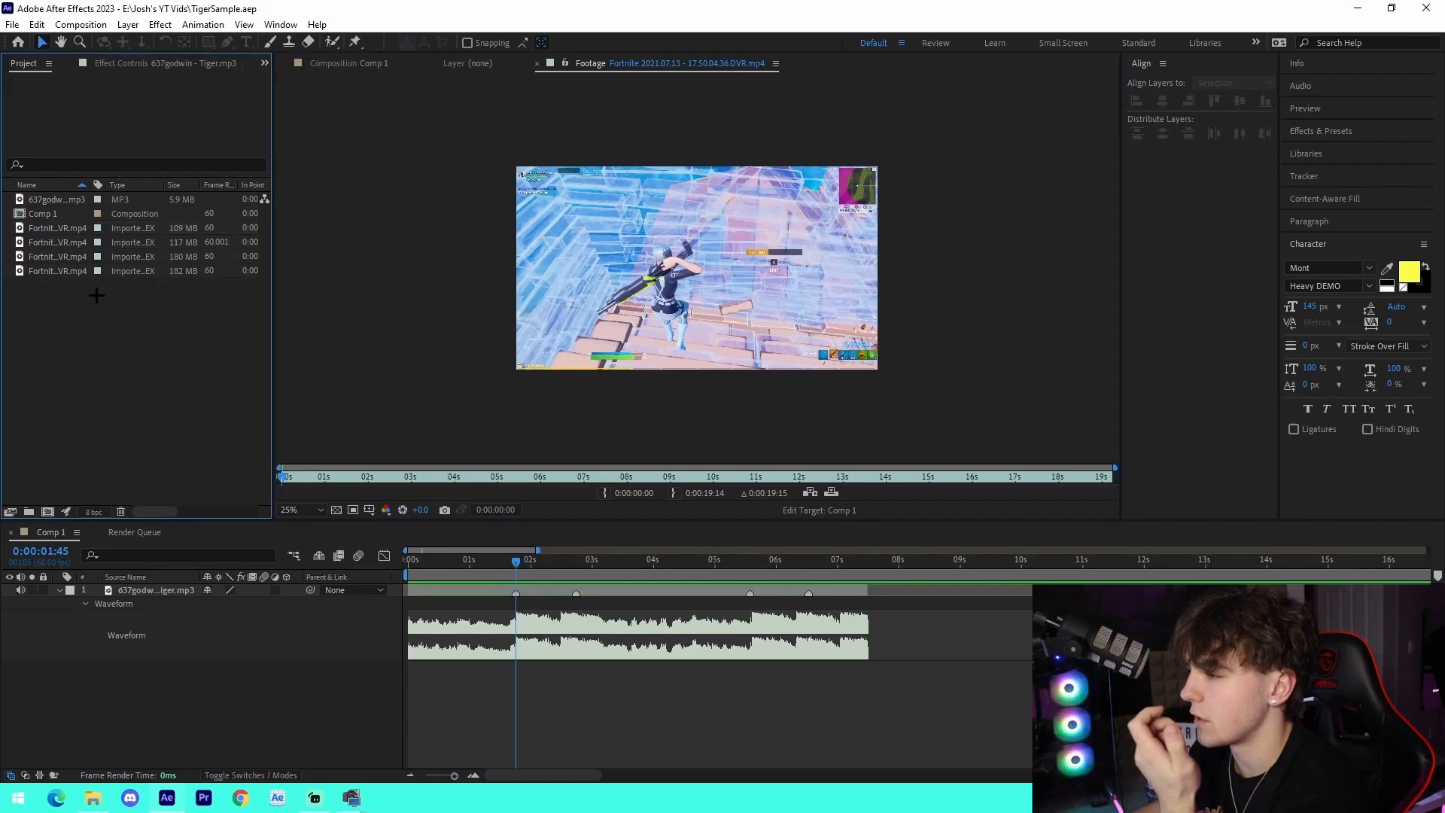
pyautogui.doubleClick(65, 243)
pyautogui.doubleClick(66, 229)
pyautogui.moveTo(515, 481); pyautogui.dragTo(779, 496)
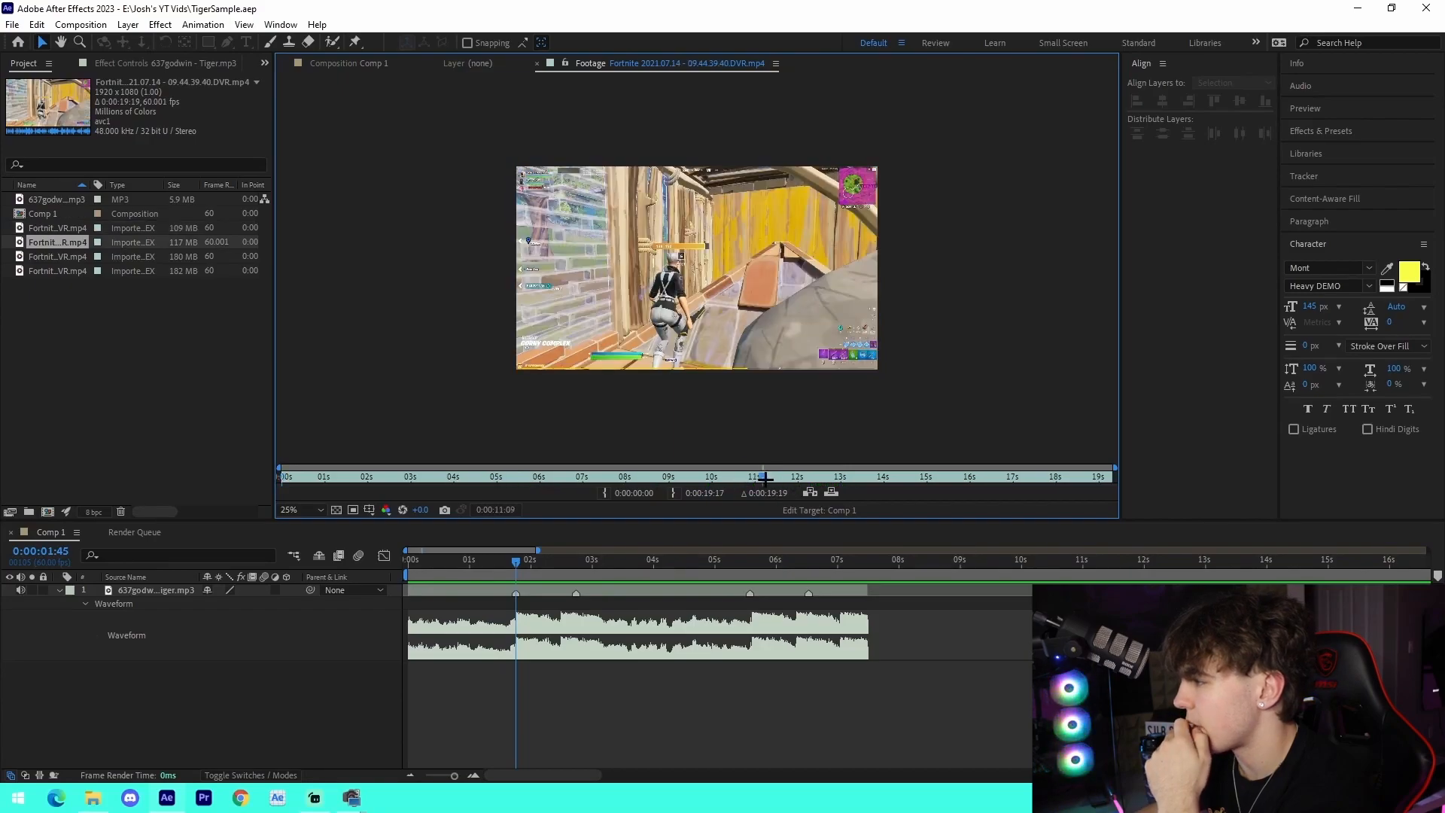
pyautogui.moveTo(765, 479); pyautogui.dragTo(919, 478)
# - Trim the third Fortnite recording in the footage viewer to an in point of 0:00:26:12 and an out point of 0:00:27:29
pyautogui.click(67, 256)
pyautogui.doubleClick(68, 255)
pyautogui.moveTo(745, 477); pyautogui.dragTo(1040, 476)
pyautogui.click(602, 493)
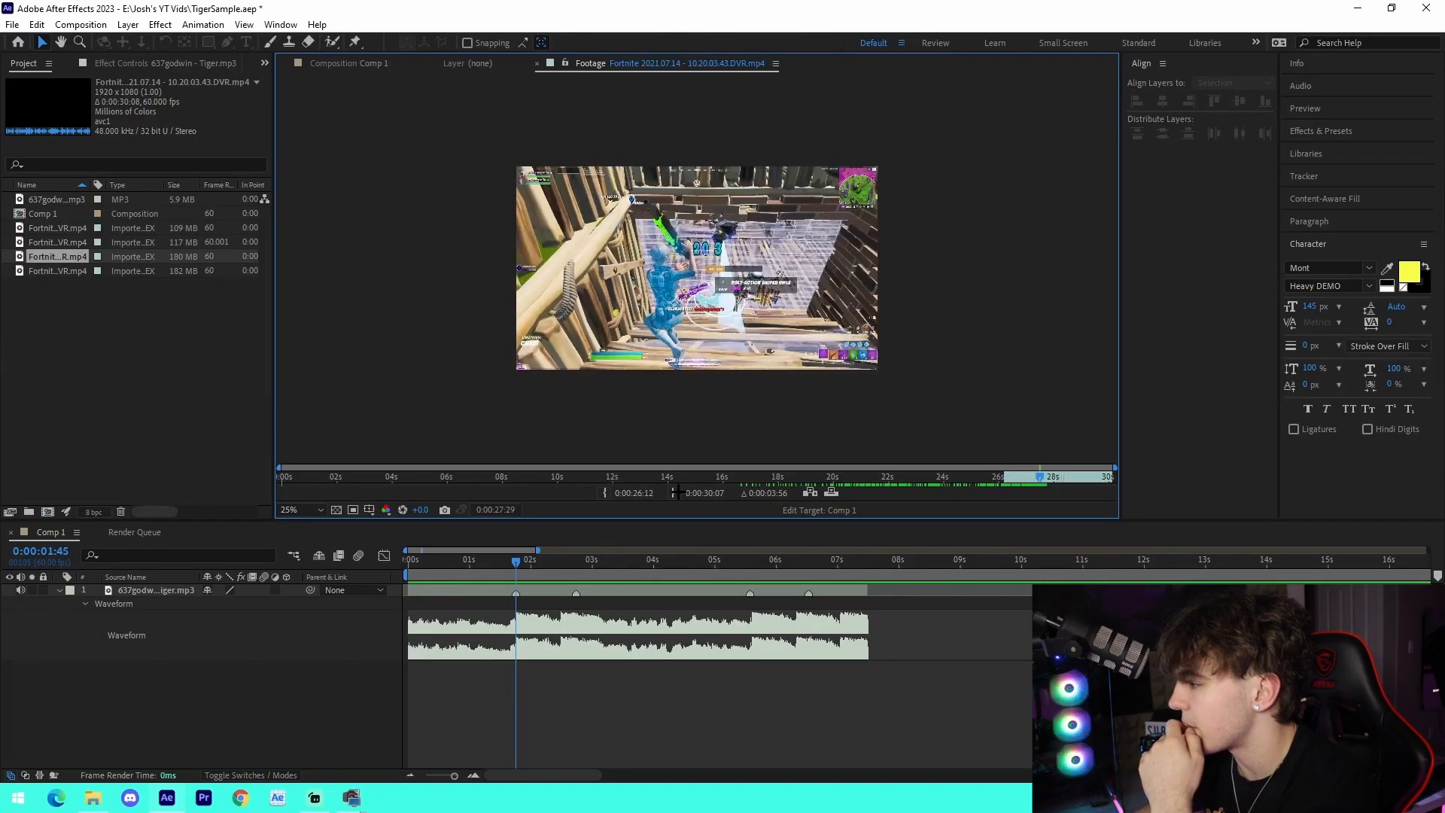
pyautogui.click(672, 493)
# - Place the trimmed clip above the song, mark its shot frame with a layer marker and align it to the first beat marker
pyautogui.moveTo(70, 258); pyautogui.dragTo(583, 611)
pyautogui.moveTo(600, 565); pyautogui.dragTo(520, 593)
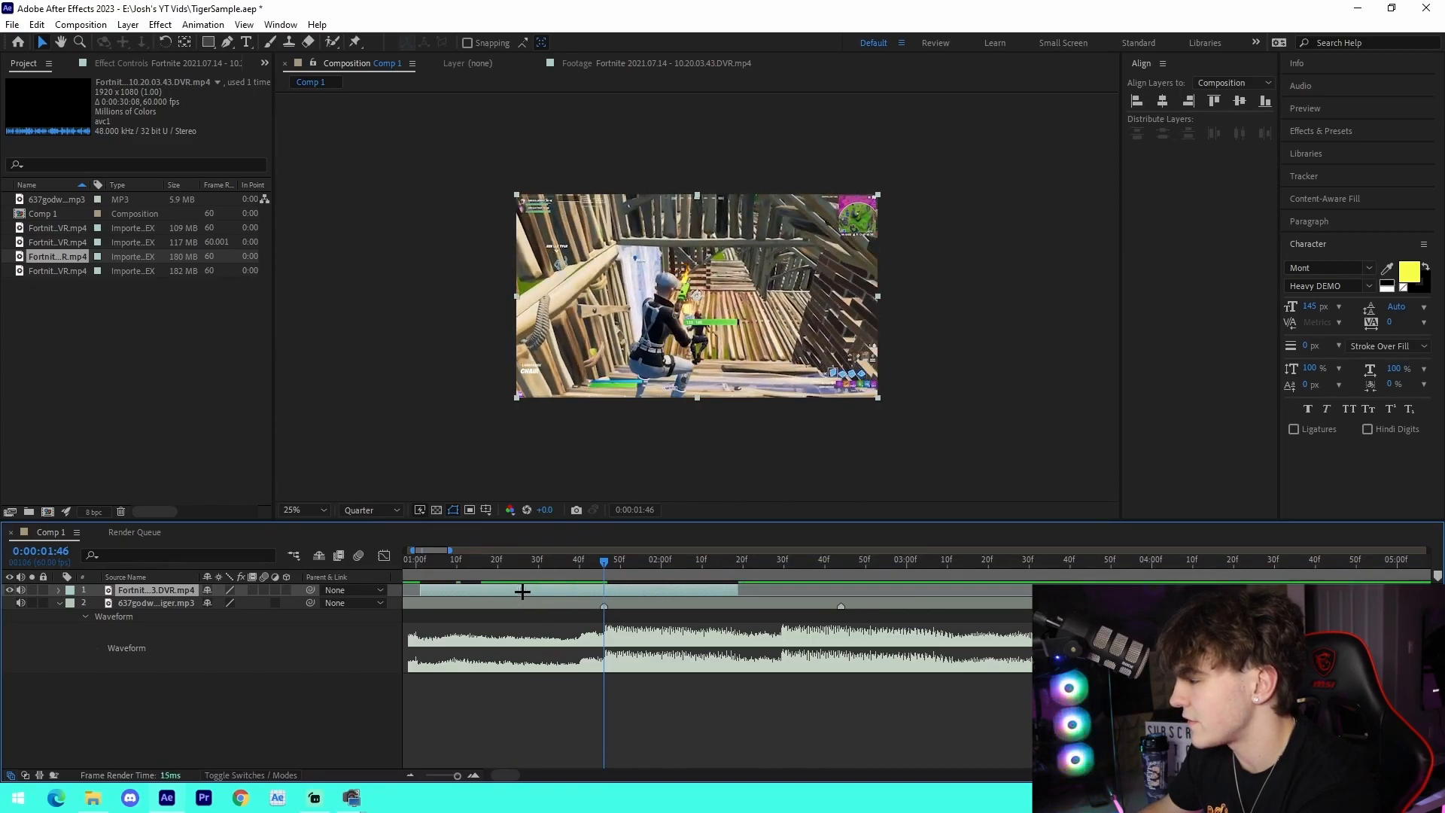
pyautogui.click(900, 298)
pyautogui.scroll(2, 716, 314)
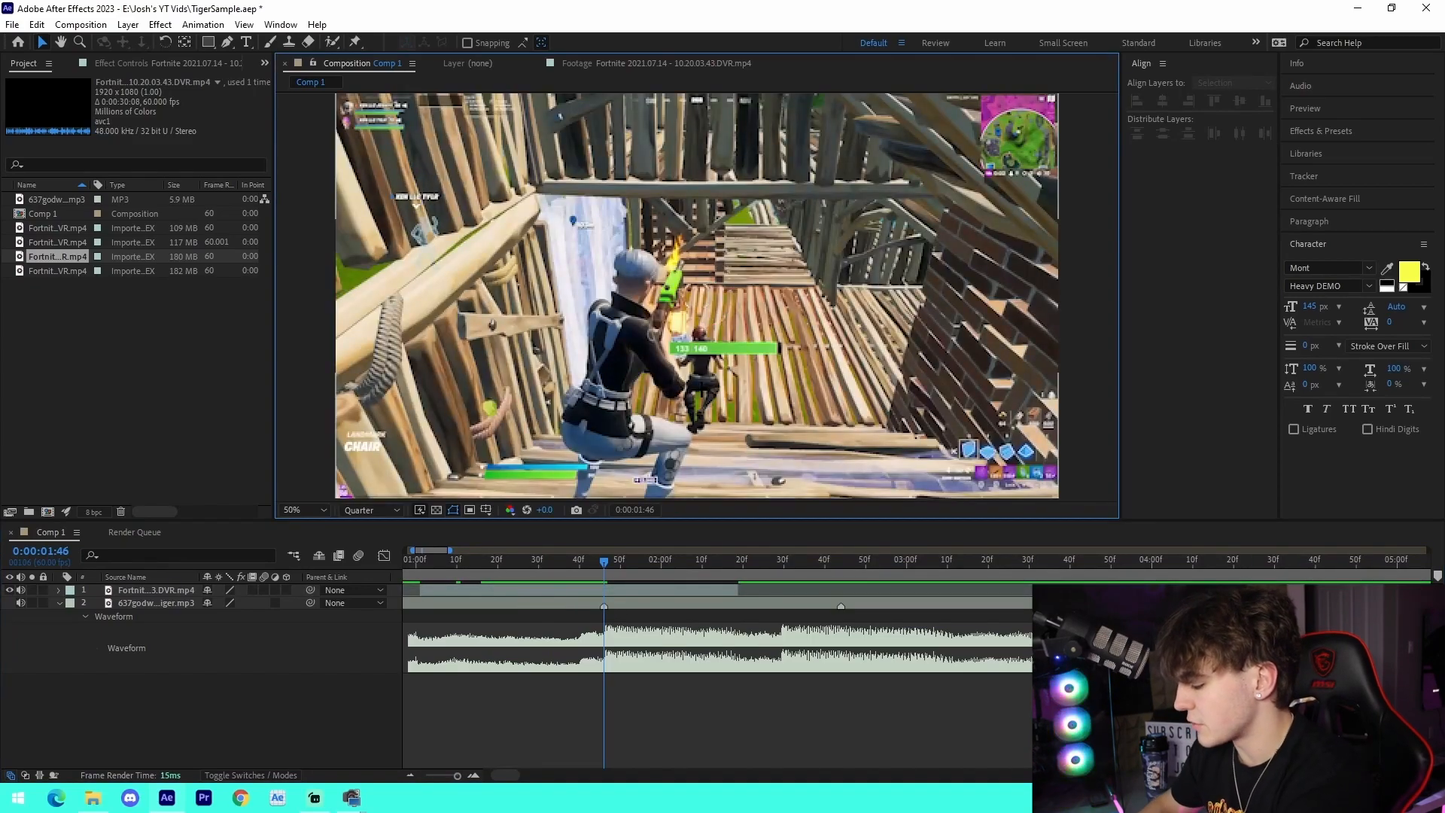
pyautogui.press('pagedown')
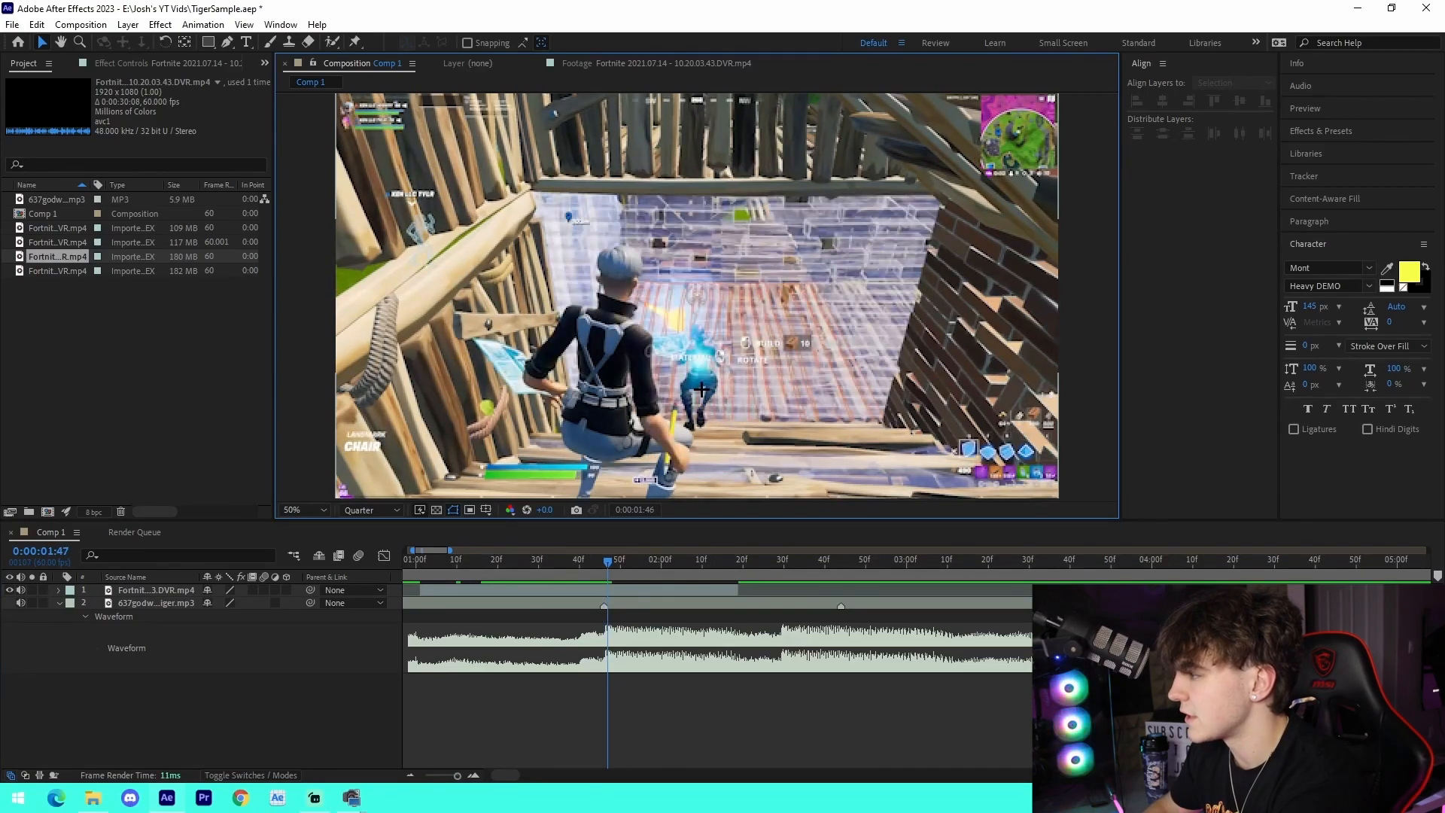
pyautogui.click(615, 590)
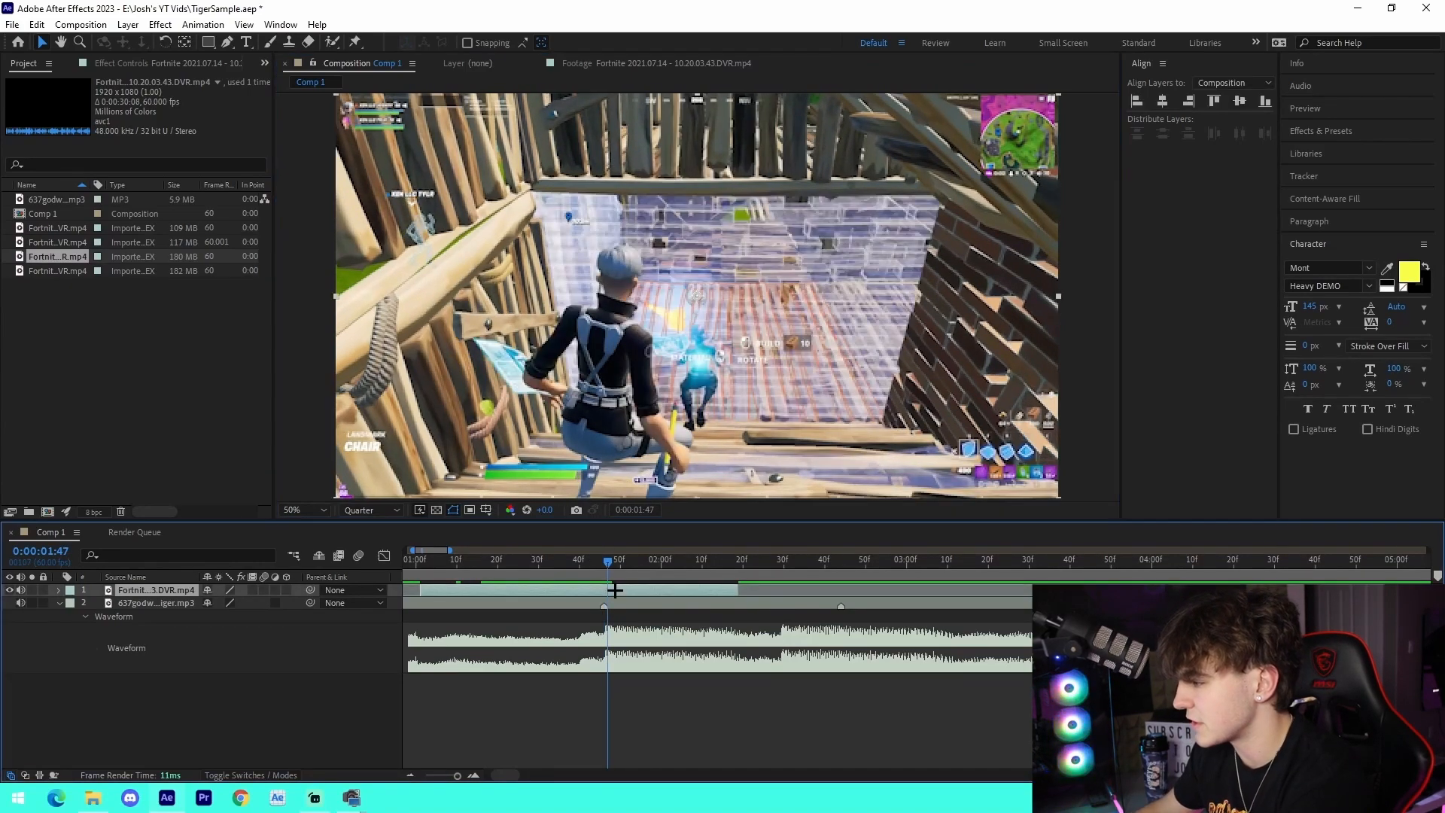
pyautogui.hotkey('alt', 'pageup')
# - Extend the clip's end to the second beat marker and its beginning back to the start of the composition
pyautogui.moveTo(738, 593); pyautogui.dragTo(836, 606)
pyautogui.click(408, 776)
pyautogui.click(408, 777)
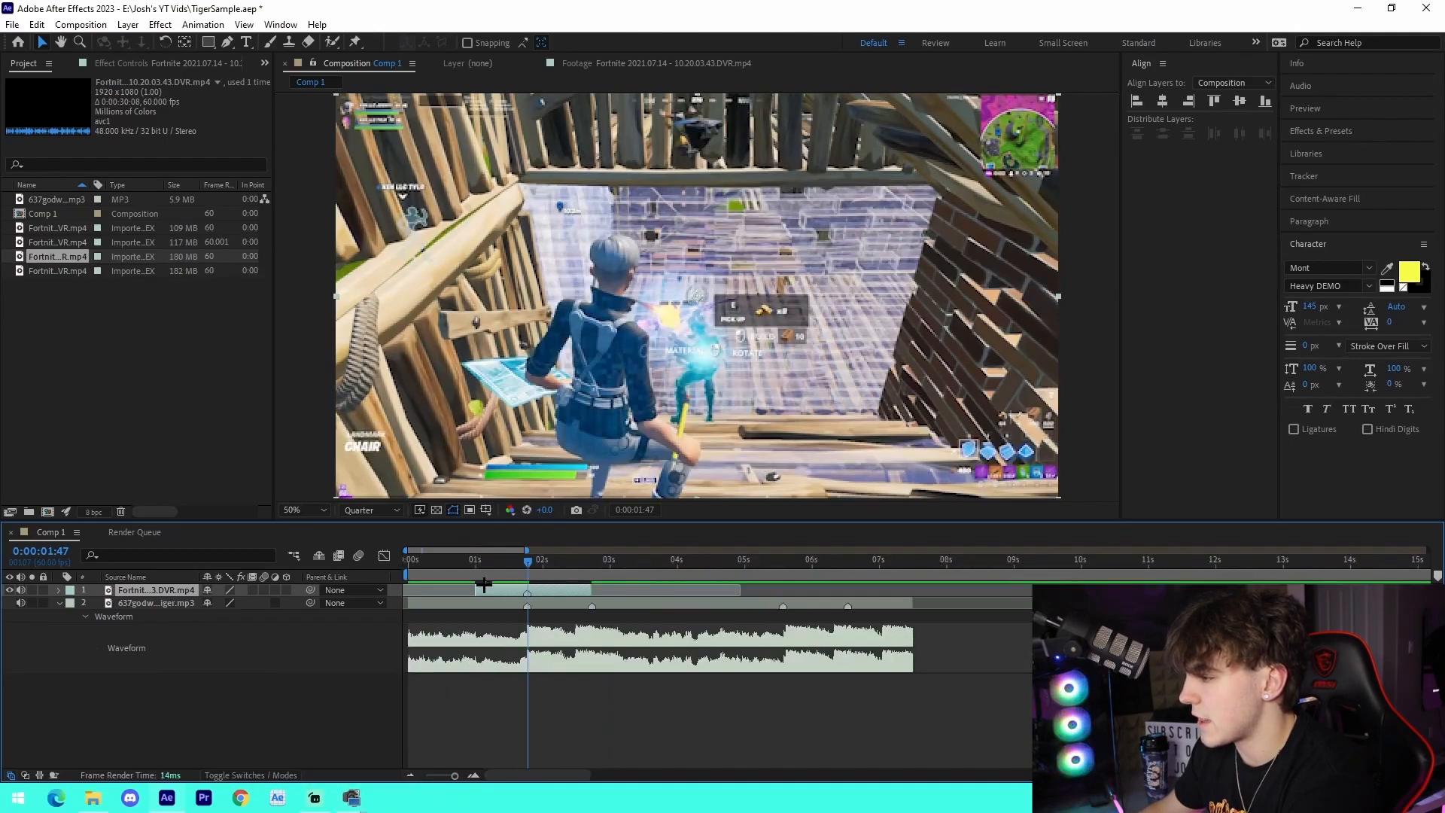
pyautogui.moveTo(462, 591); pyautogui.dragTo(403, 593)
# - Deselect the clip and play the composition to check the shot against the first beat
pyautogui.hotkey('ctrl', 'shift', 'a')
pyautogui.press('Home')
pyautogui.click(466, 562)
pyautogui.press('space')
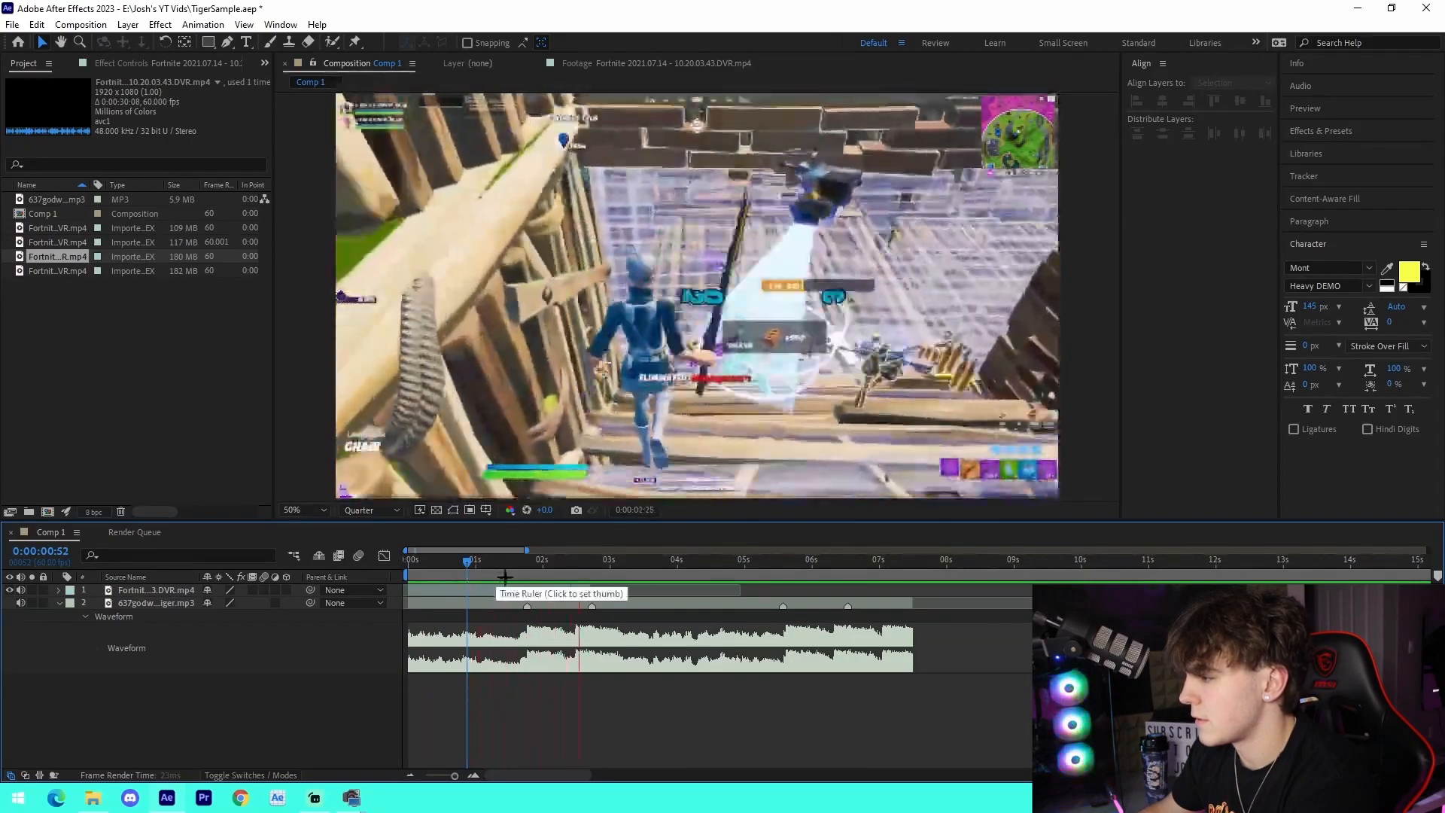
pyautogui.press('space')
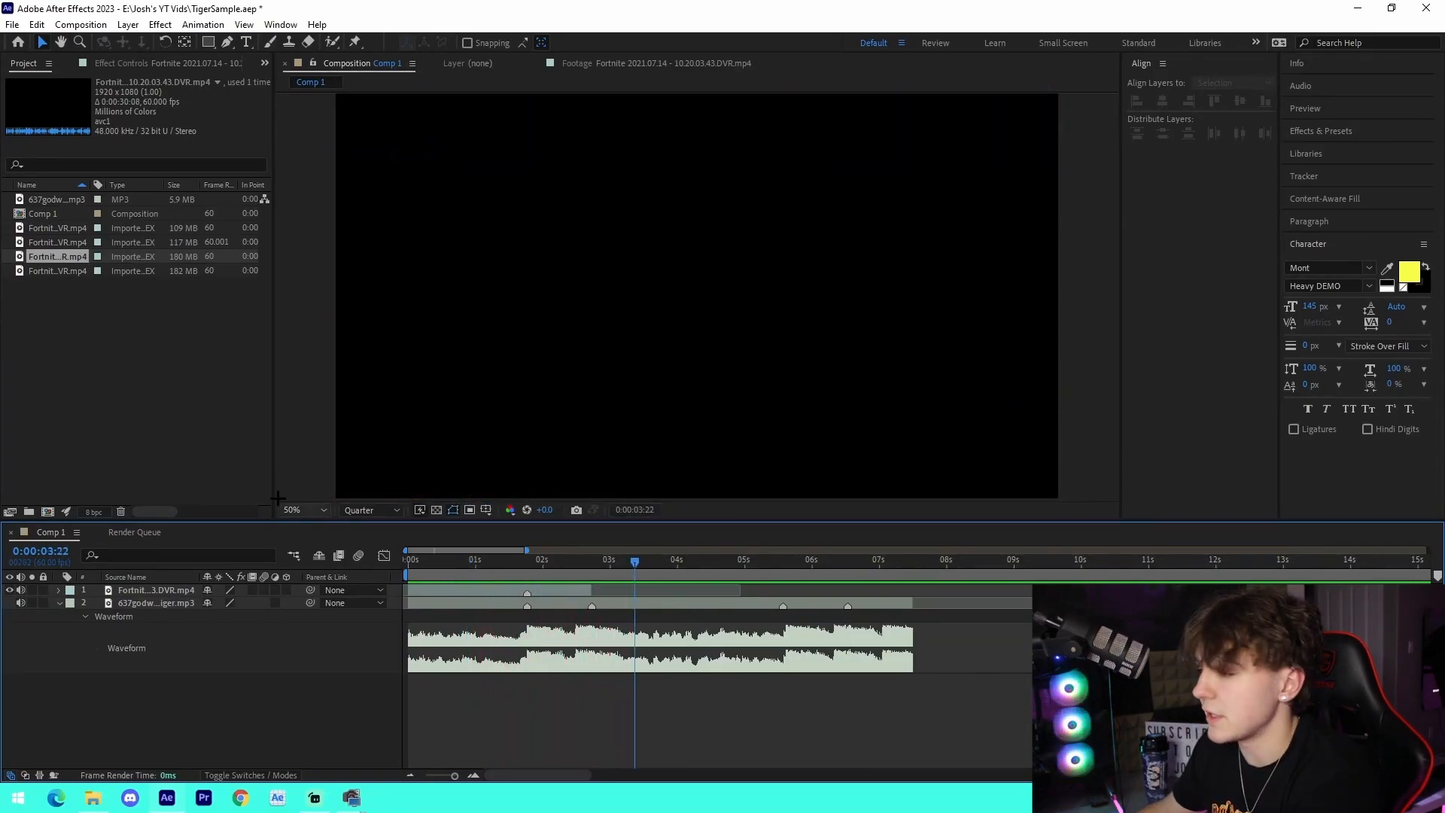
# - Trim the fourth Fortnite recording in the footage viewer to an in point of 0:00:24:13 and an out point of 0:00:26:56
pyautogui.doubleClick(57, 271)
pyautogui.moveTo(744, 474); pyautogui.dragTo(827, 476)
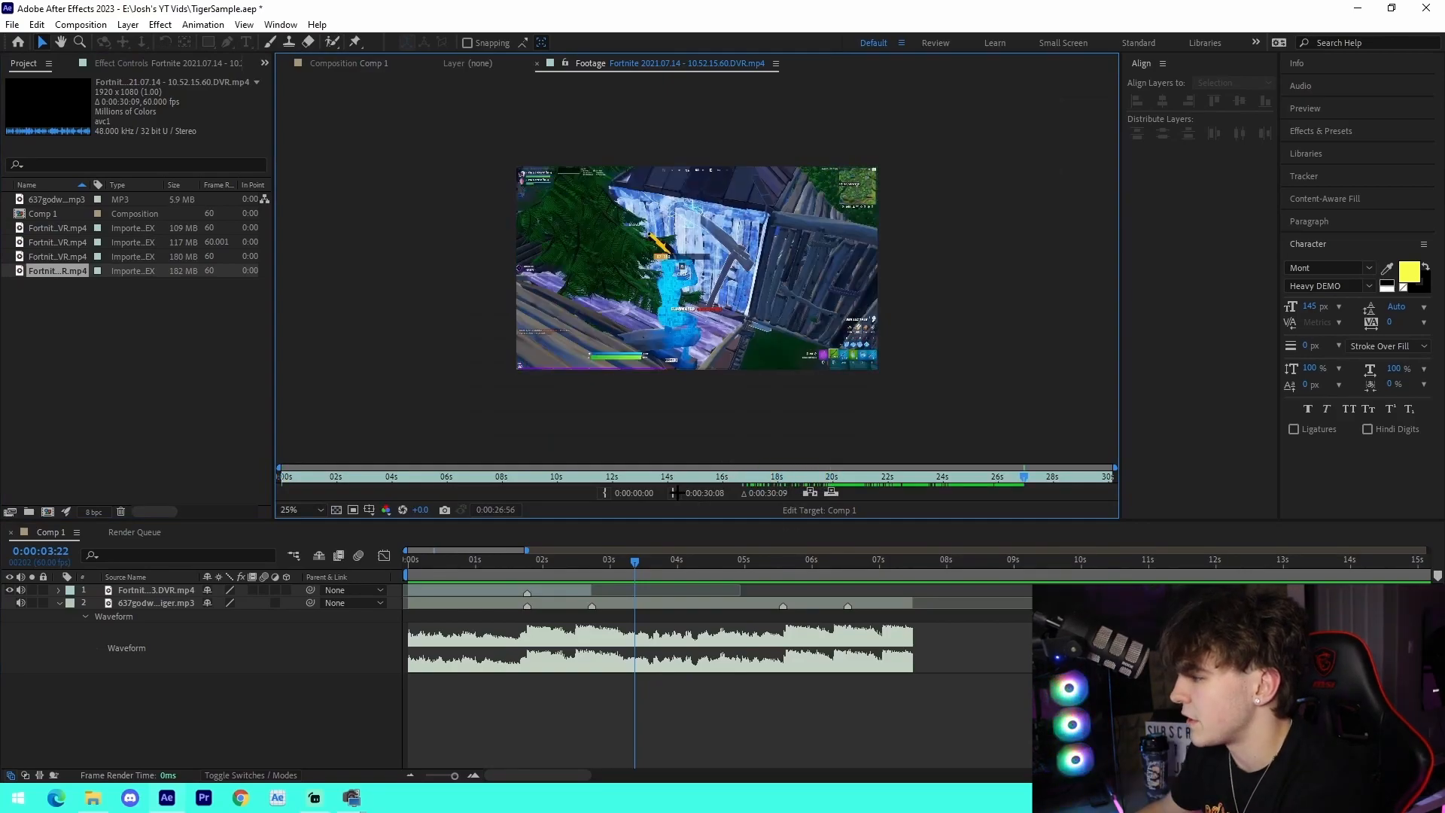
pyautogui.click(675, 493)
pyautogui.moveTo(1024, 475); pyautogui.dragTo(949, 476)
pyautogui.click(603, 493)
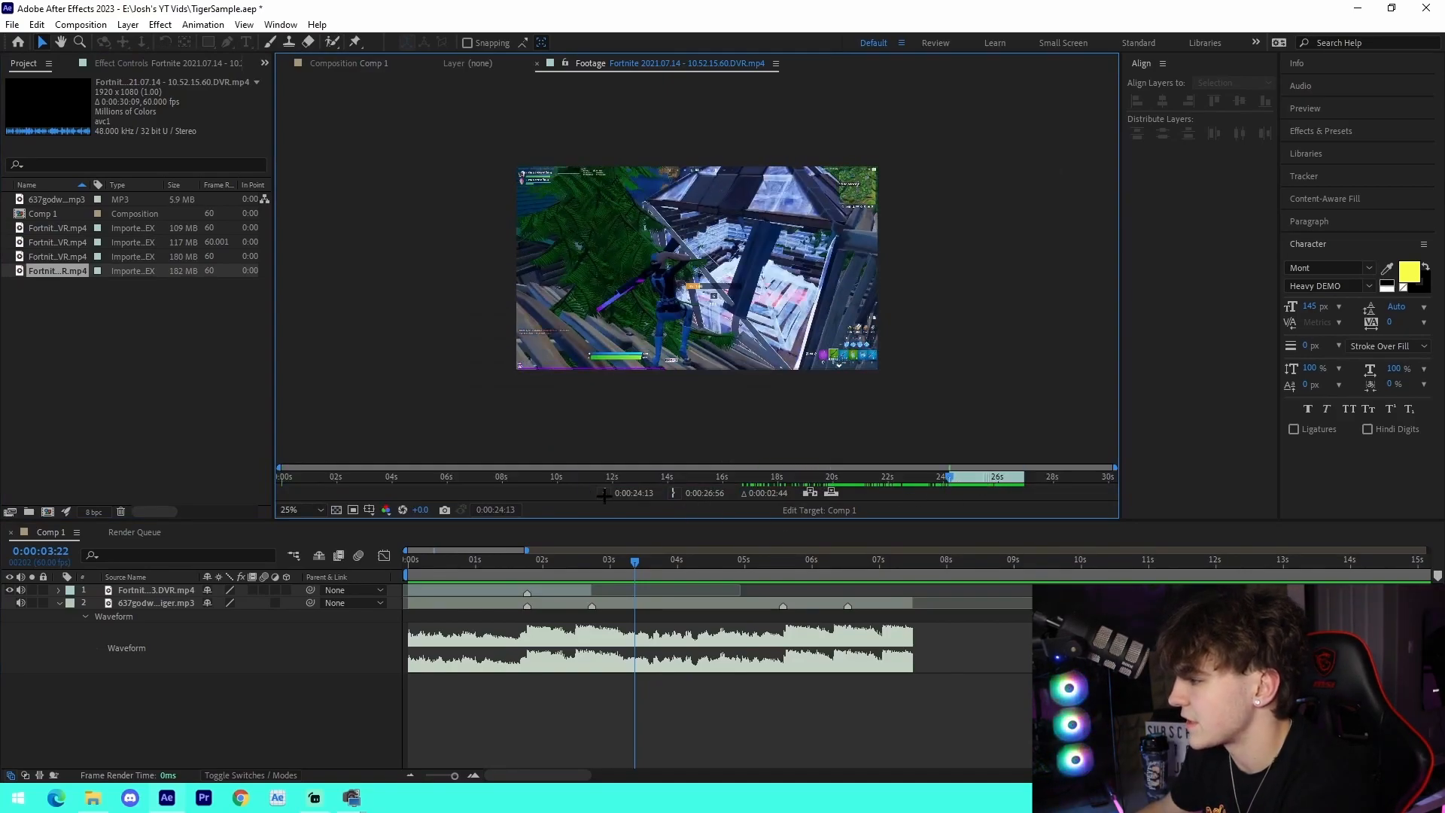
# - Add the trimmed recording below the first clip, mark its shot frame and align that marker with the song's third beat marker
pyautogui.moveTo(58, 267); pyautogui.dragTo(907, 573)
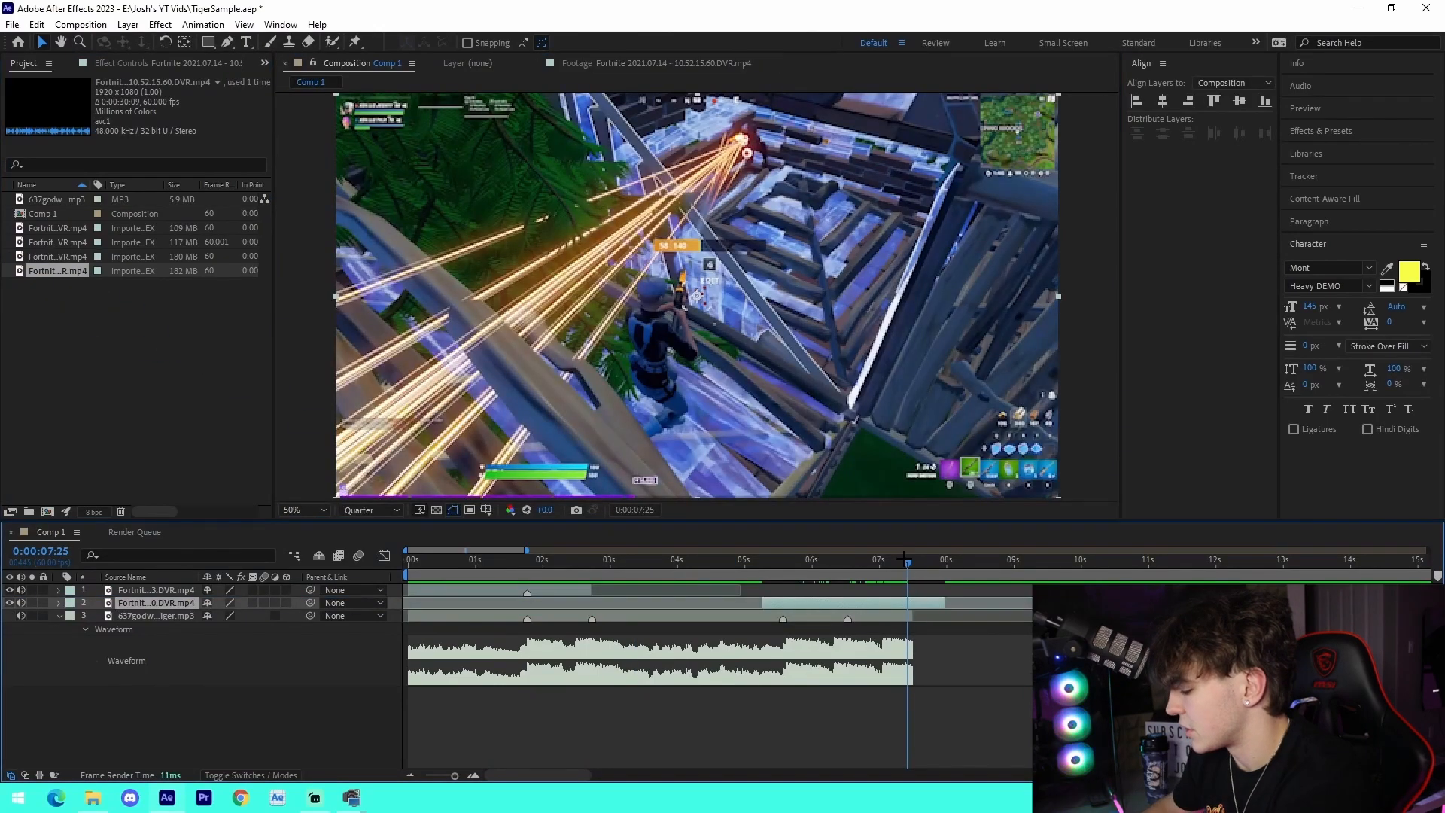
pyautogui.press('pageup')
pyautogui.press('pagedown')
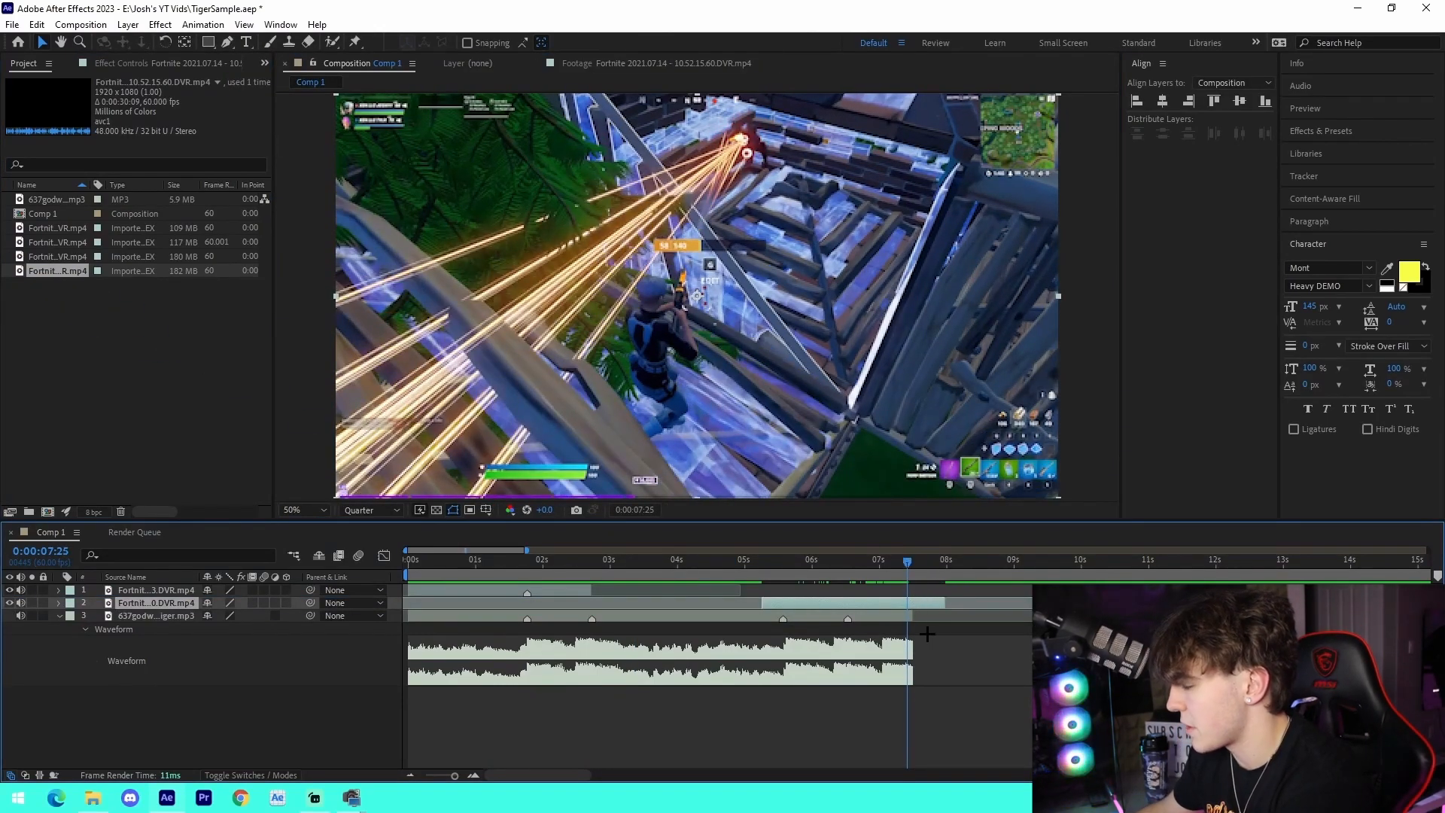
pyautogui.moveTo(931, 602); pyautogui.dragTo(823, 613)
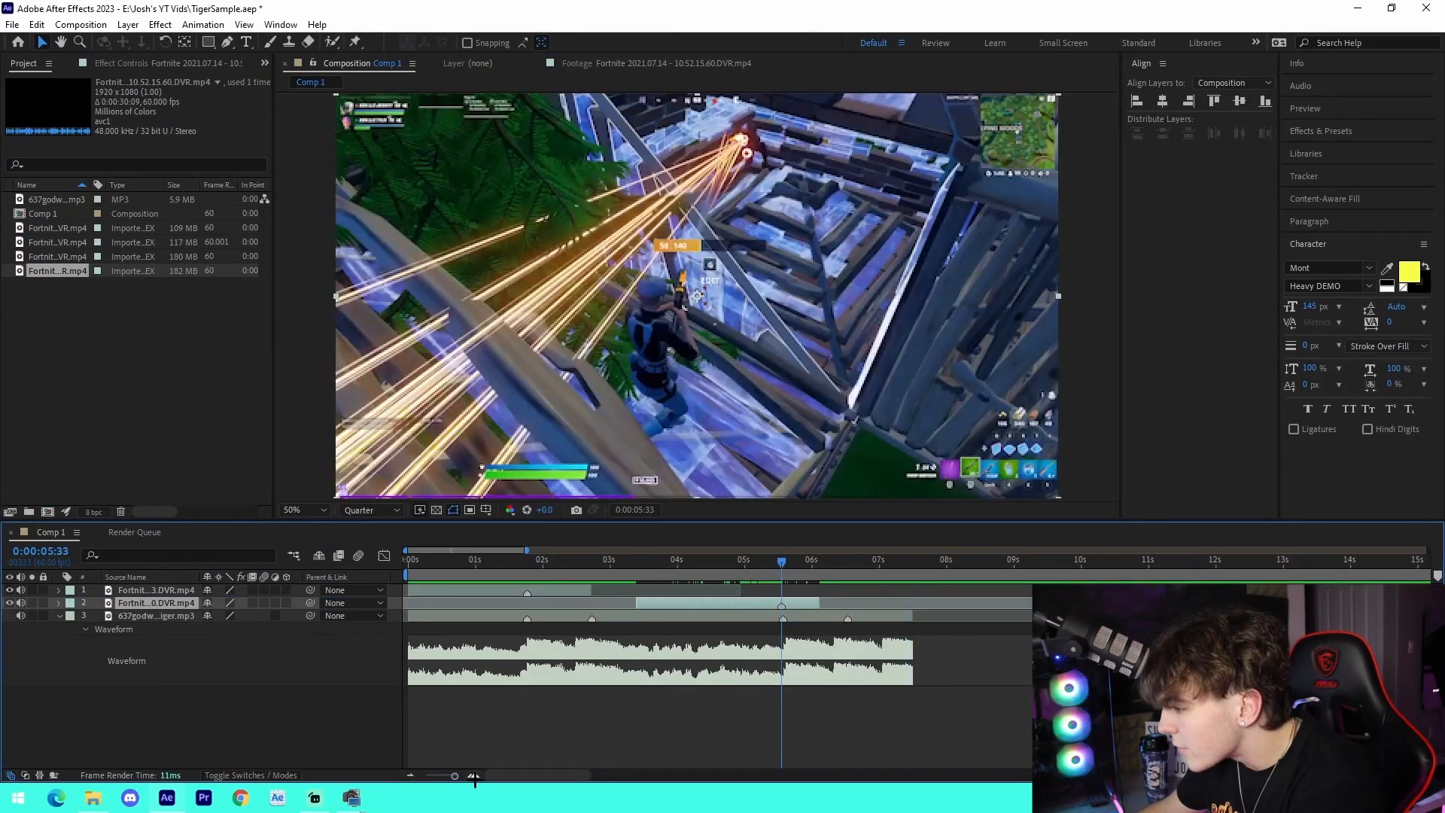
# - Move the song's third beat marker to 0:00:05:36, realign the second clip's marker and extend the clip's end to the last beat marker
pyautogui.click(472, 775)
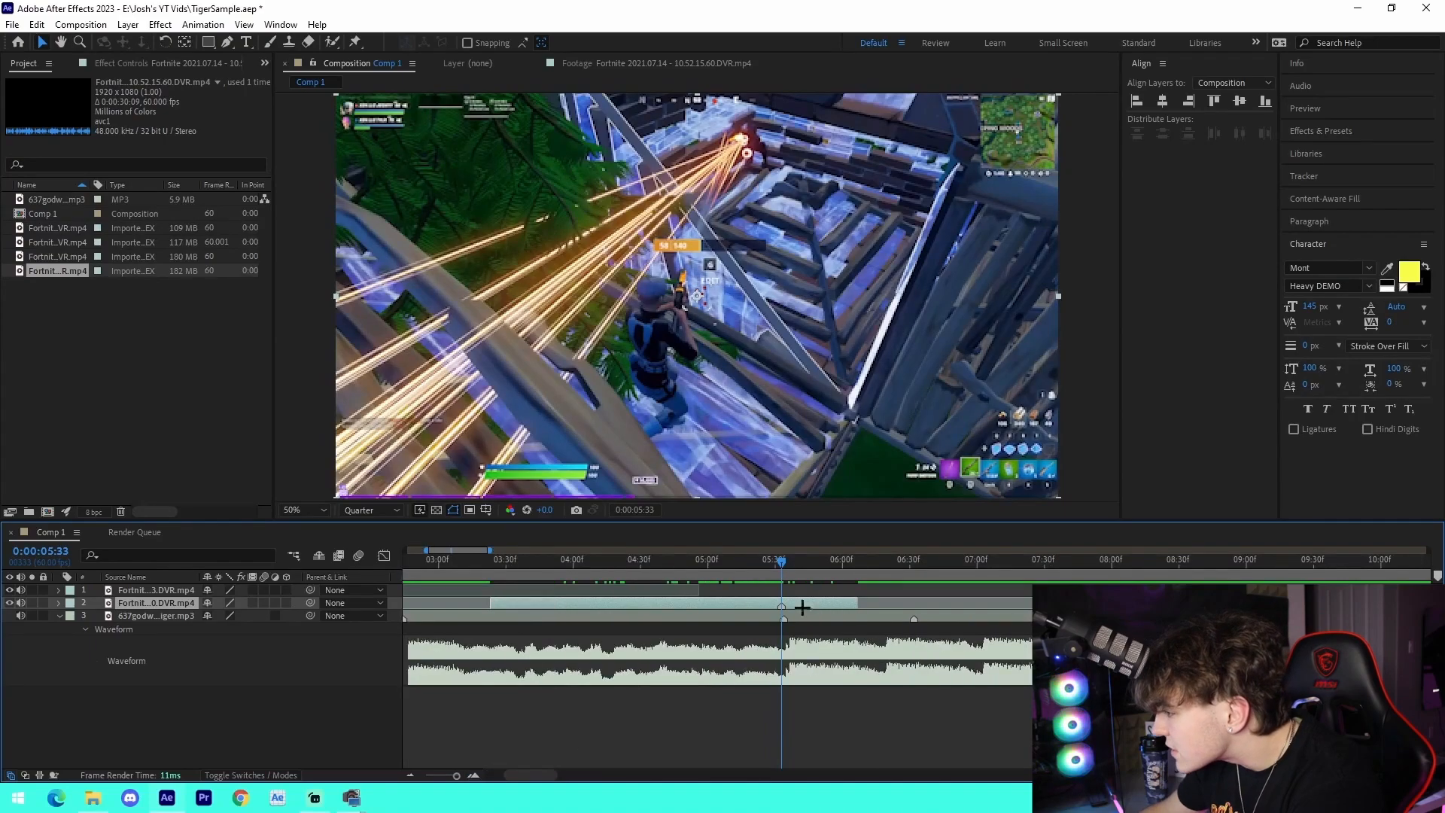
pyautogui.click(784, 570)
pyautogui.moveTo(785, 571); pyautogui.dragTo(788, 570)
pyautogui.moveTo(783, 620); pyautogui.dragTo(789, 620)
pyautogui.moveTo(800, 603); pyautogui.dragTo(807, 603)
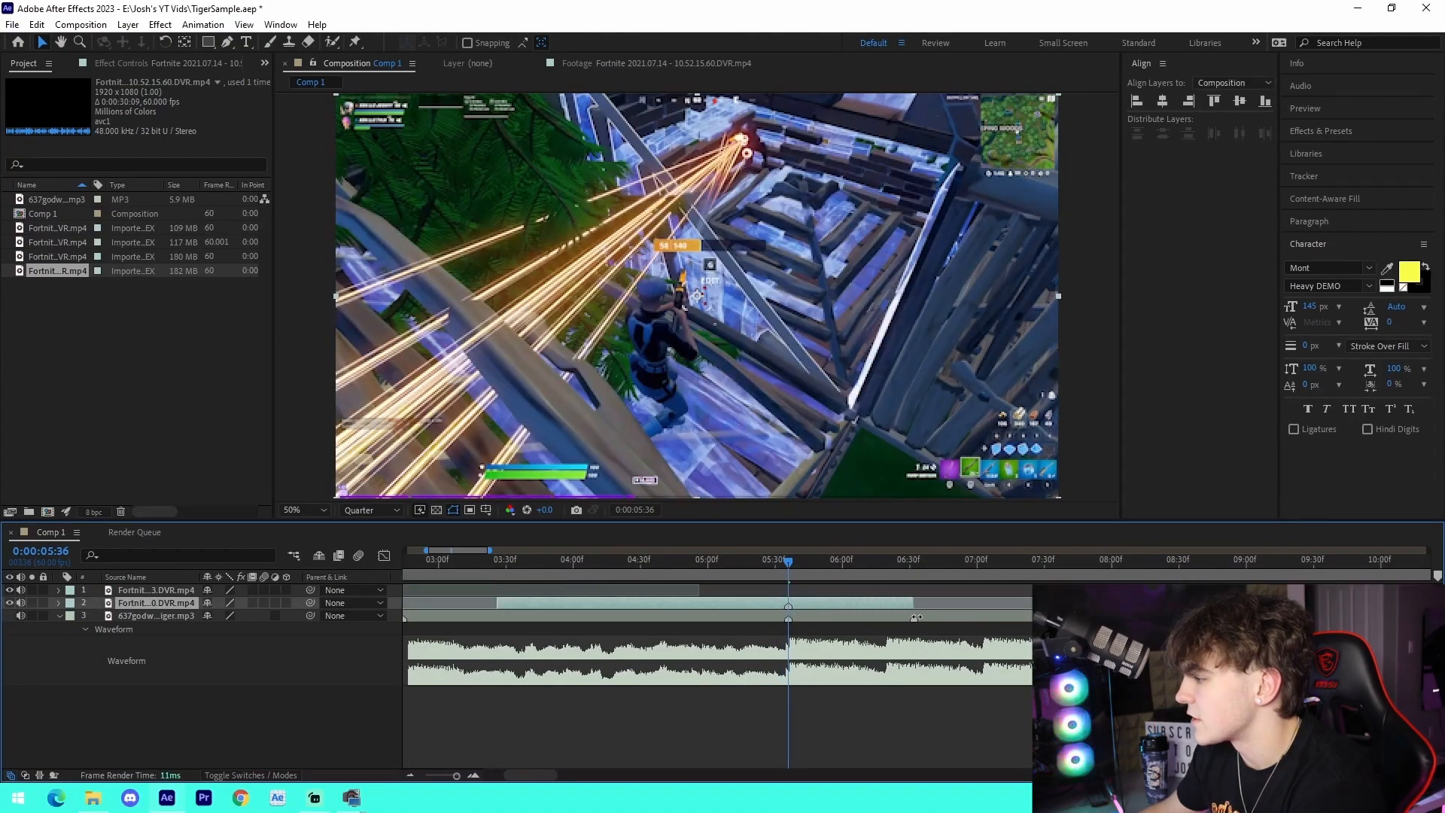
# - Extend the beginning of the second clip back to the end of the first clip
pyautogui.click(410, 775)
pyautogui.click(476, 753)
pyautogui.moveTo(551, 603); pyautogui.dragTo(522, 603)
# - Save the project and play the edit from the start of the composition
pyautogui.click(562, 697)
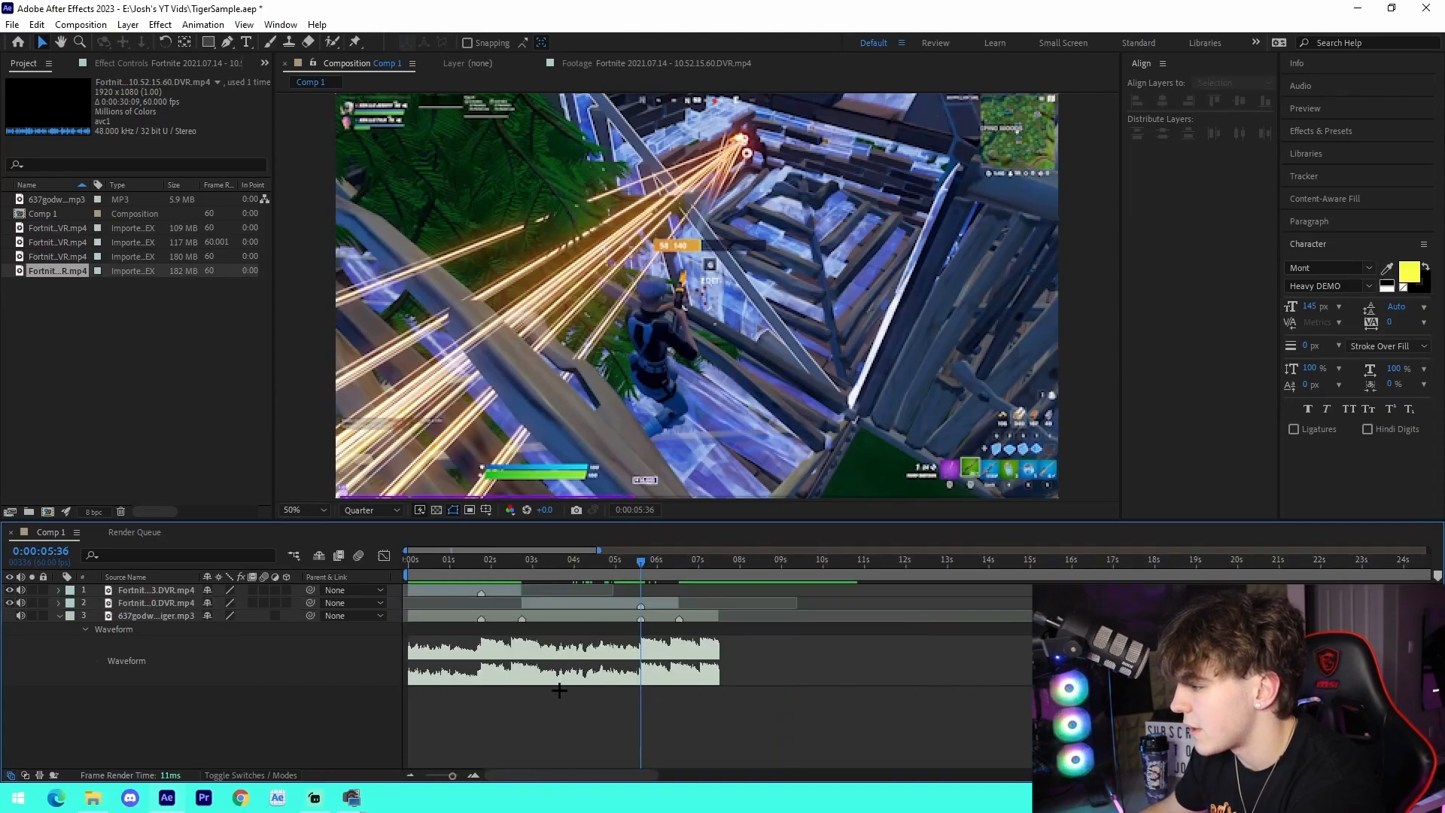
pyautogui.press('Home')
pyautogui.press('space')
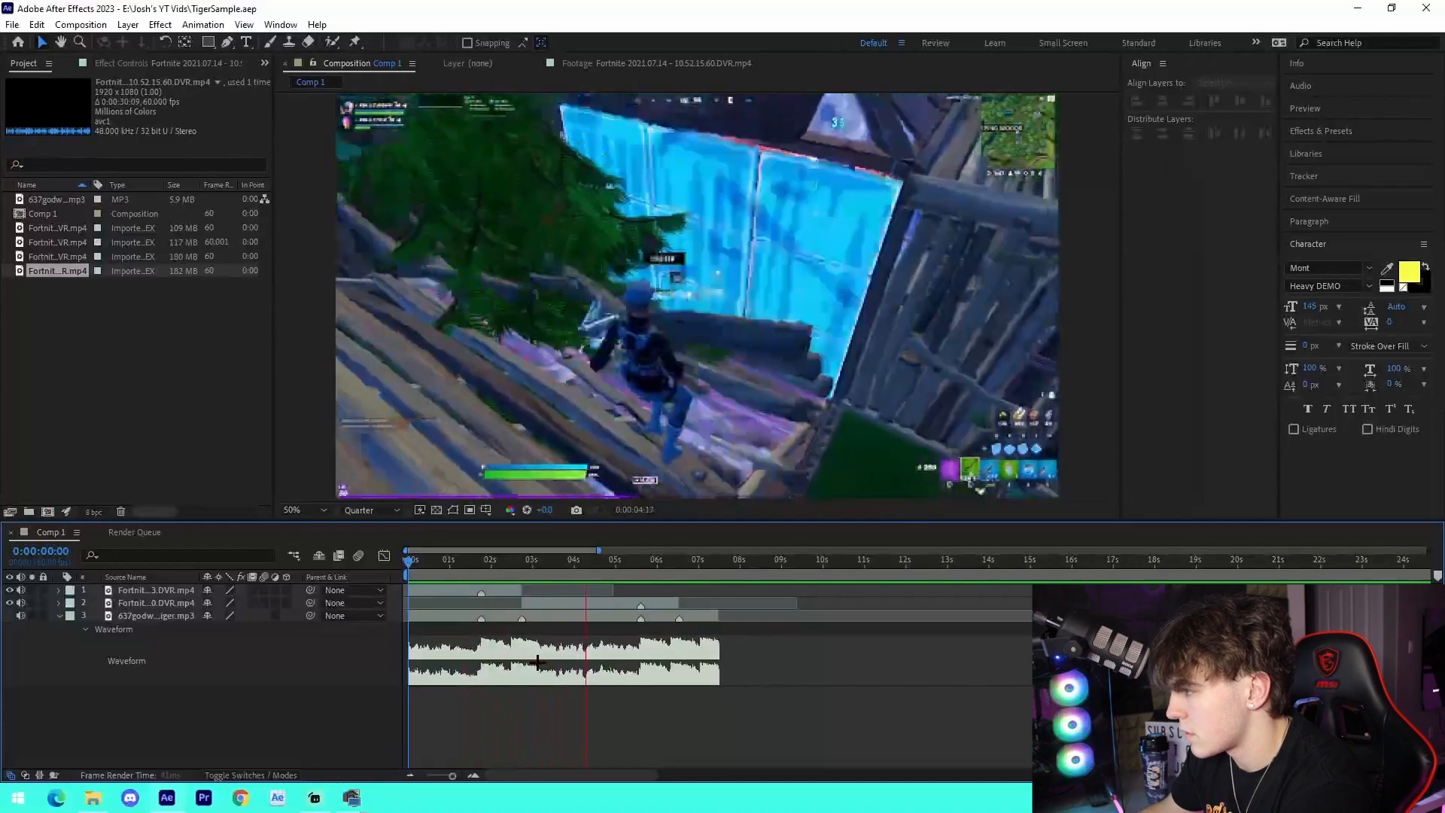
pyautogui.press('space')
# - Split the first clip at 0:00:01:23, shortly before its shot marker
pyautogui.click(459, 566)
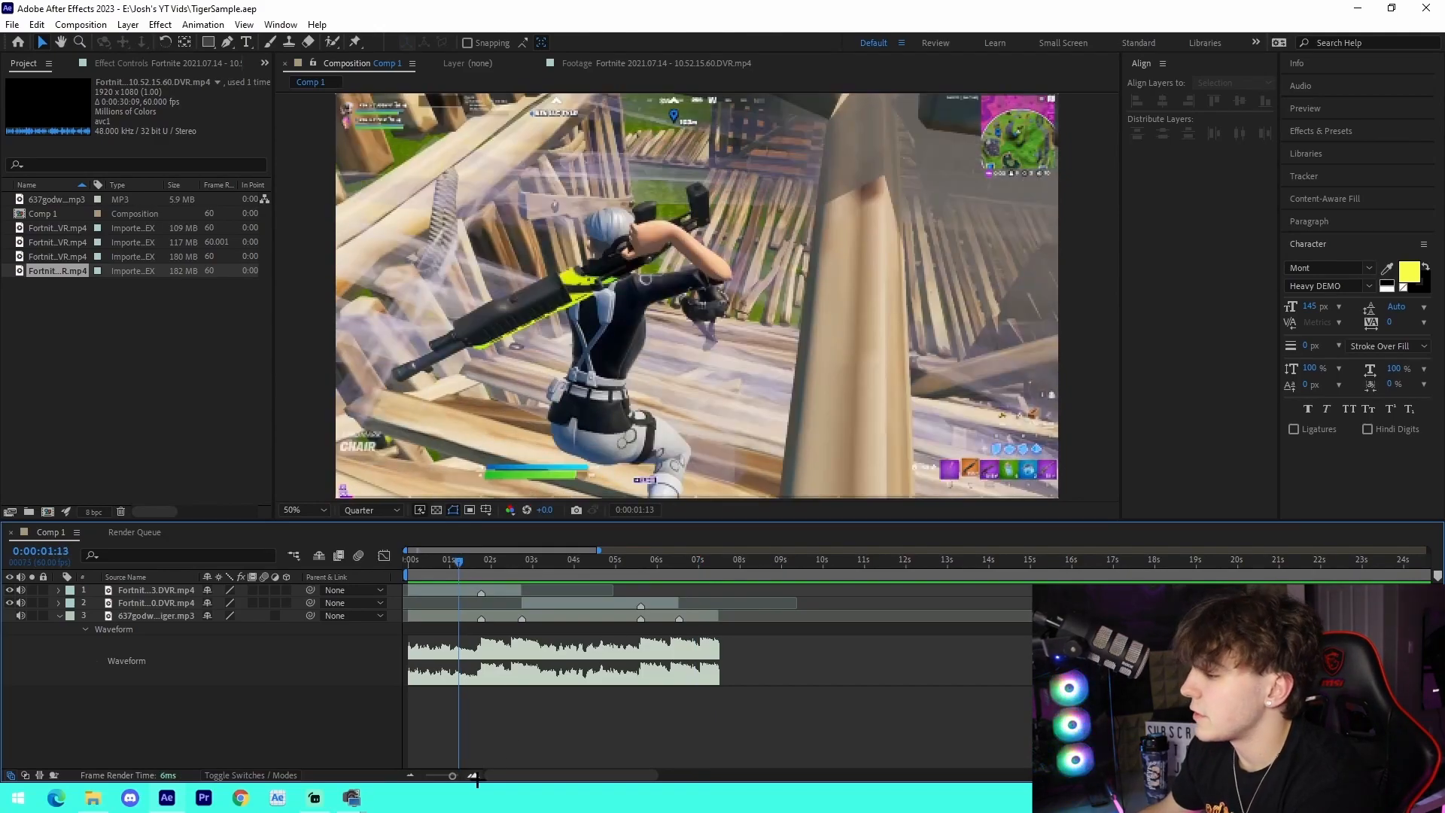
pyautogui.click(473, 776)
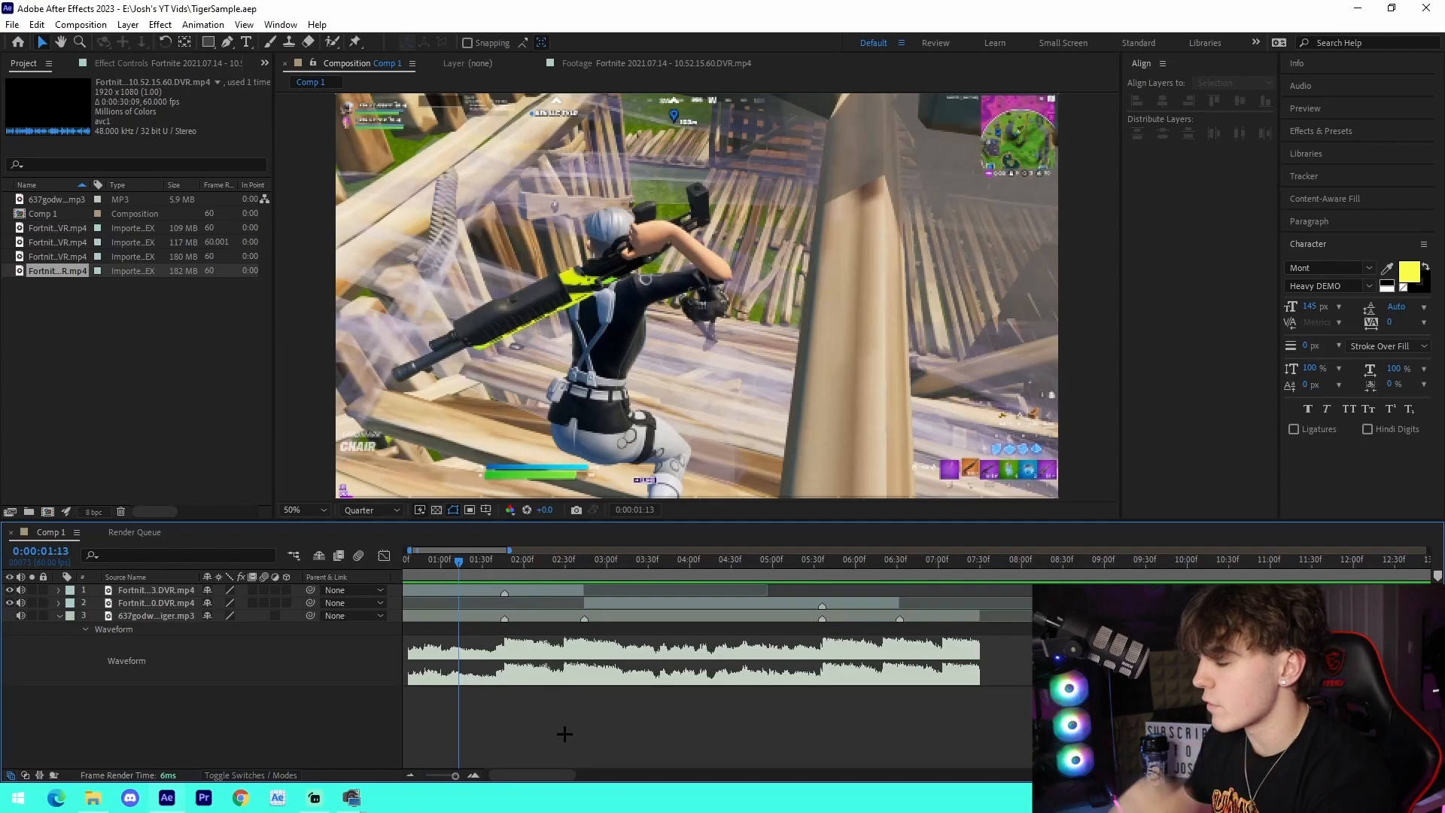
pyautogui.moveTo(454, 571); pyautogui.dragTo(472, 565)
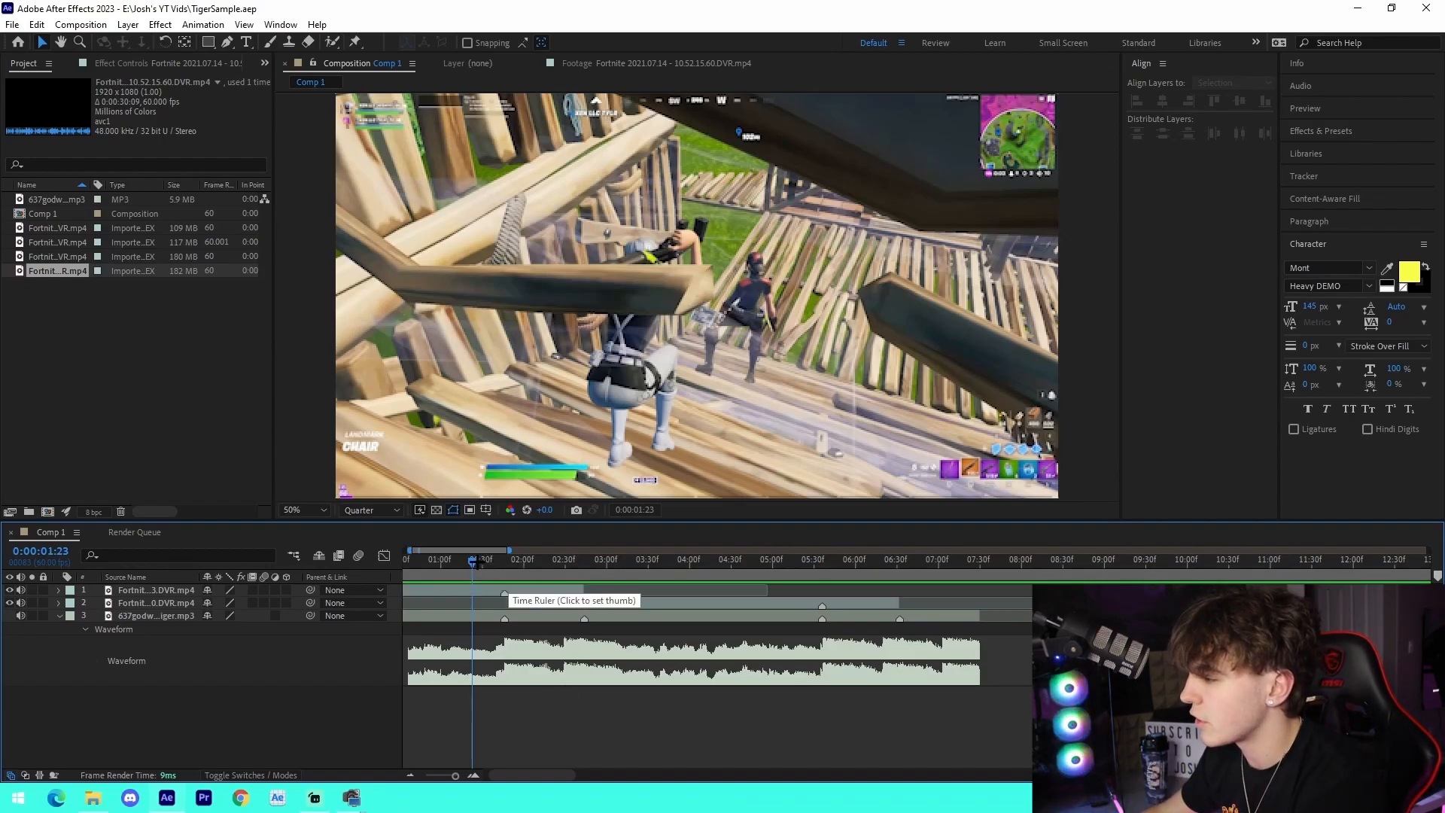
pyautogui.press('space')
pyautogui.press('space')
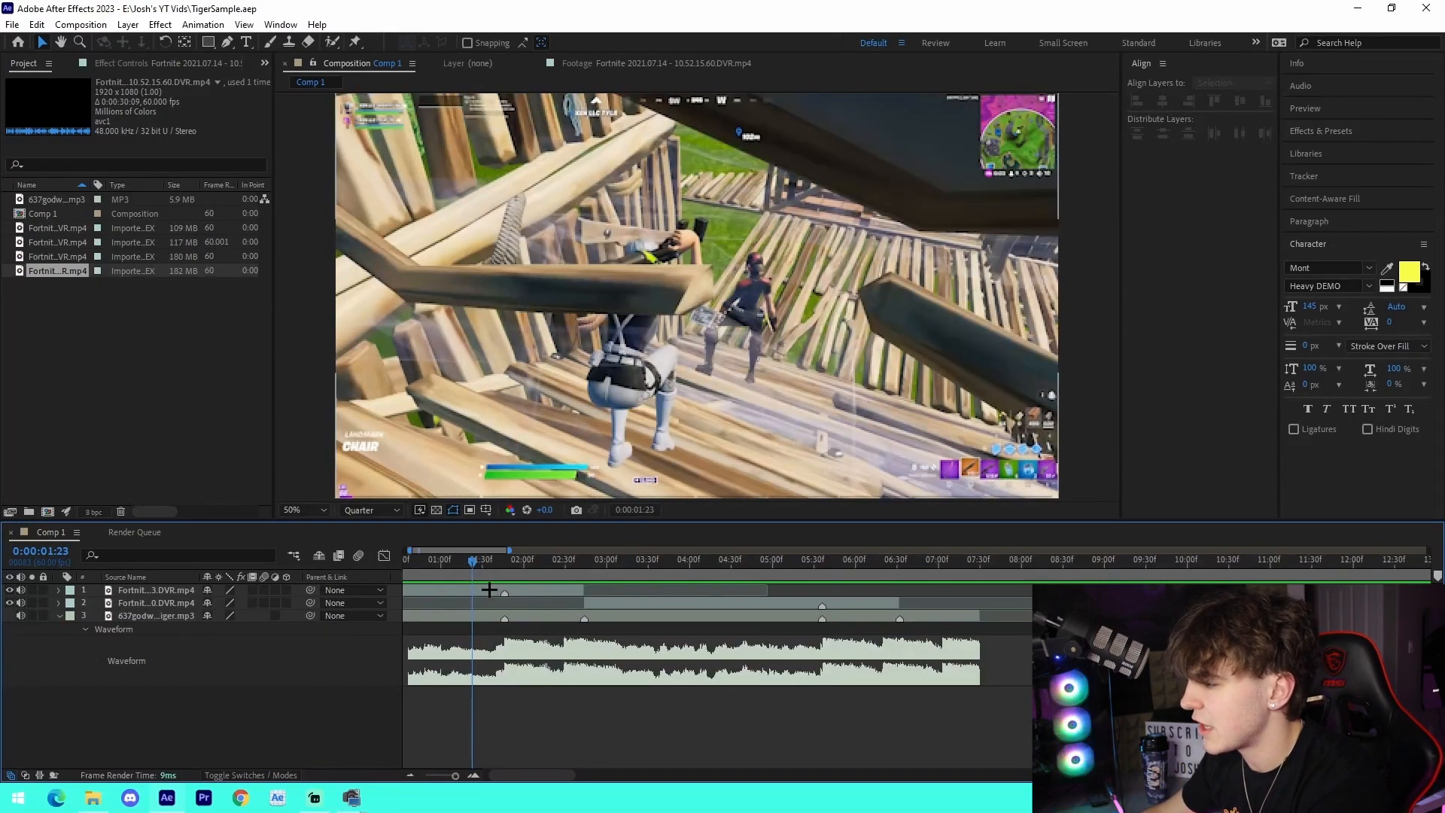
pyautogui.click(490, 590)
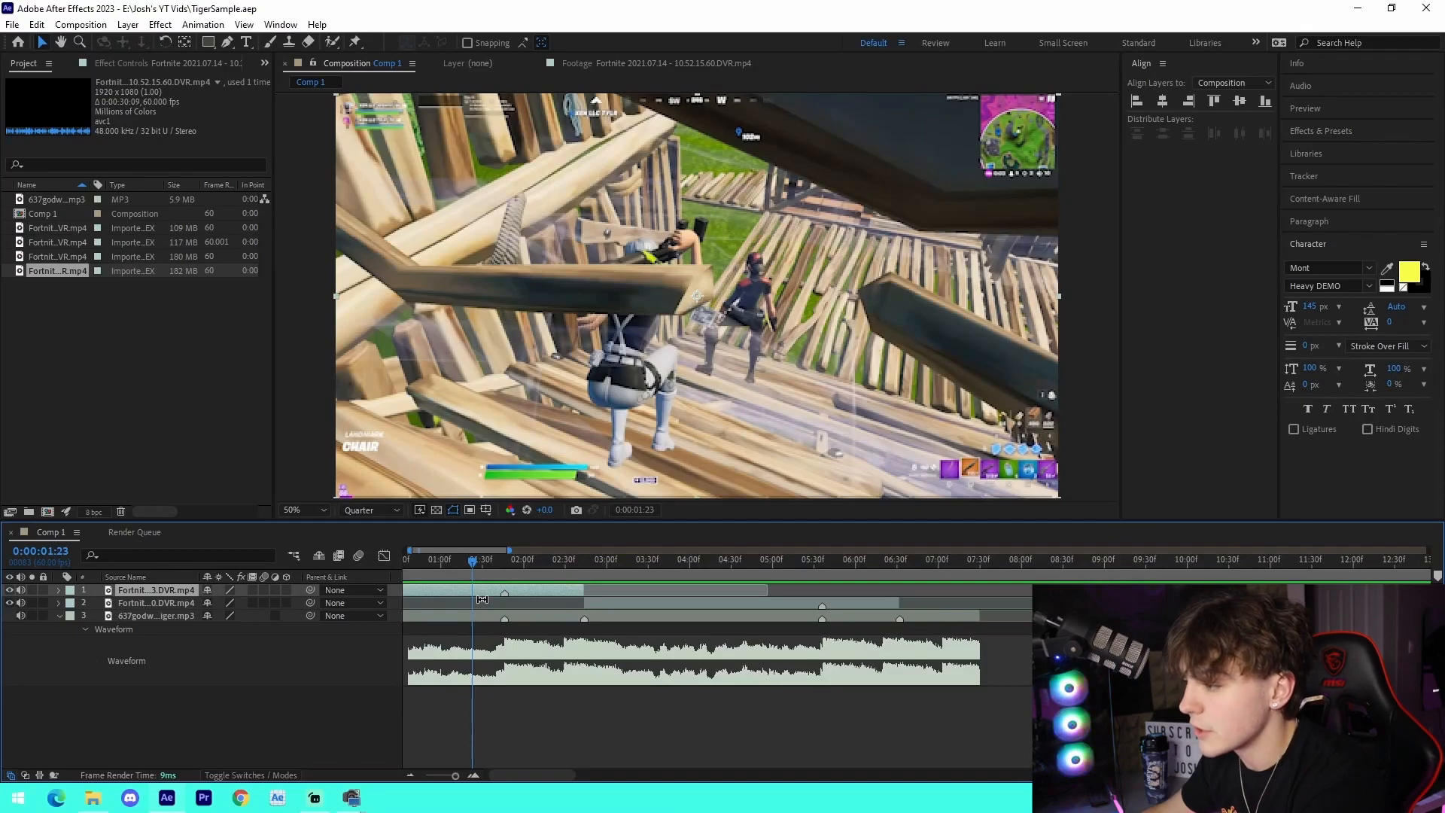
pyautogui.hotkey('ctrl', 'shift', 'd')
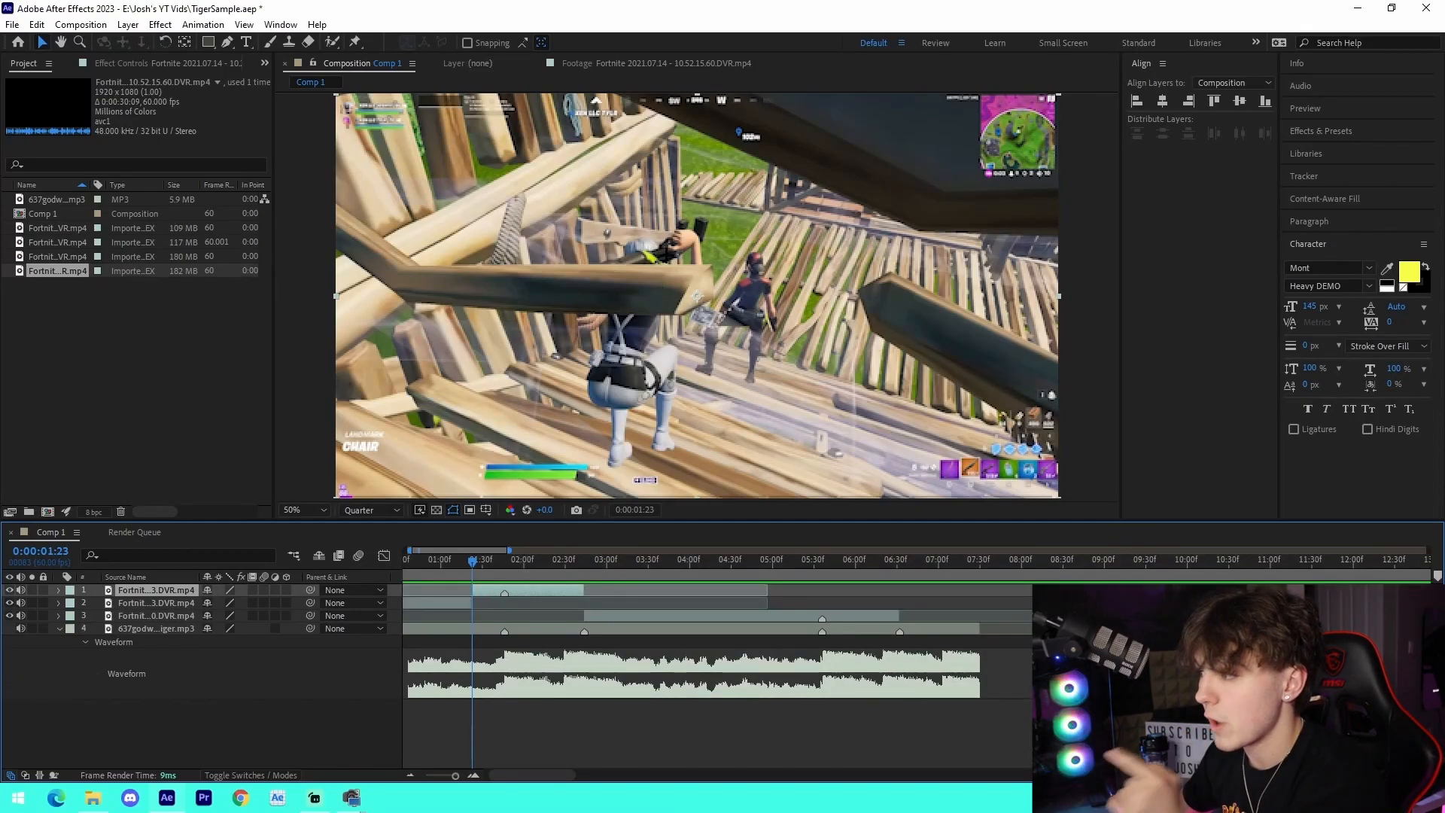
# - Split the second clip at 0:00:05:09, shortly before its shot marker
pyautogui.moveTo(473, 570); pyautogui.dragTo(516, 575)
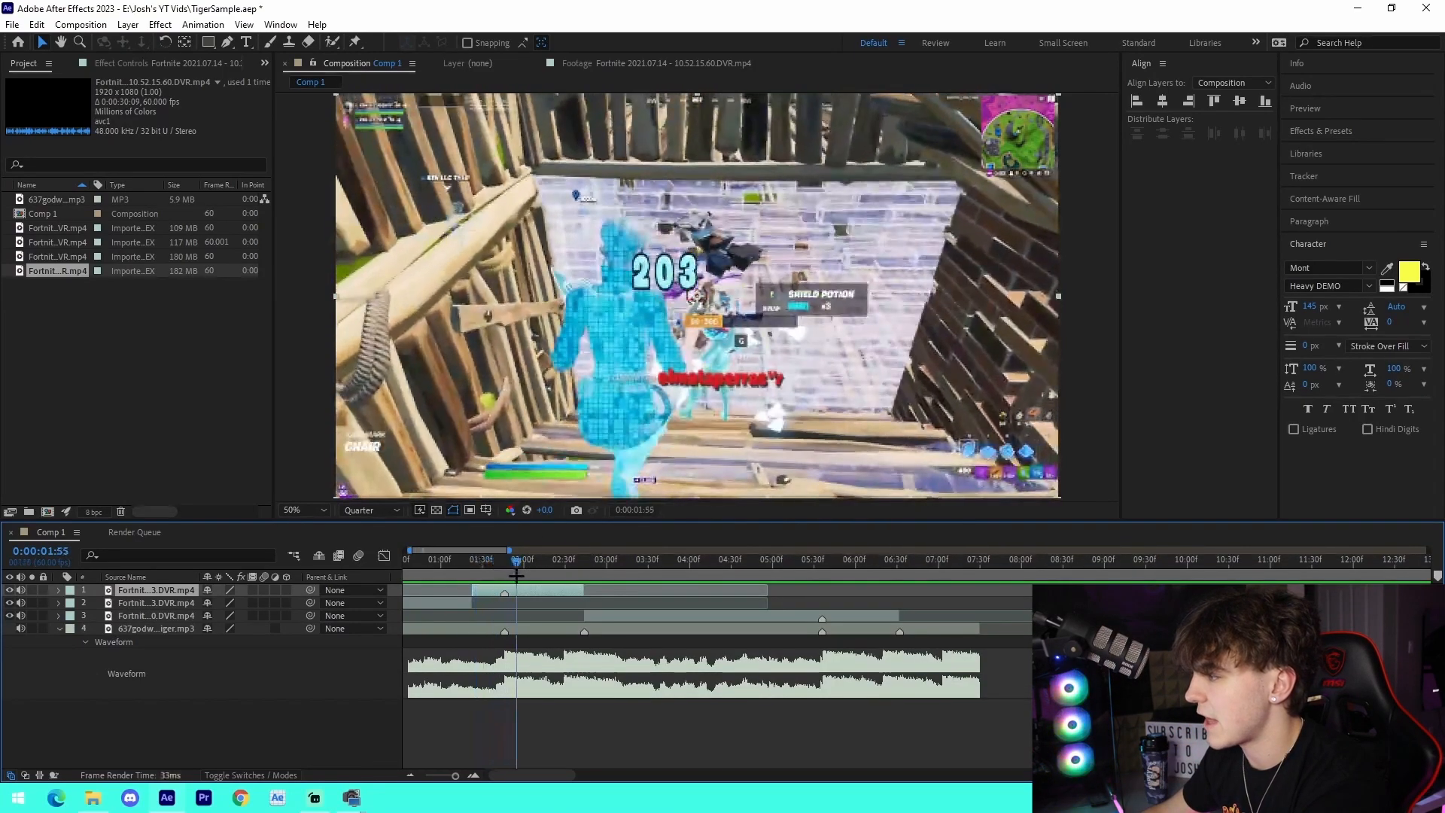
pyautogui.click(784, 574)
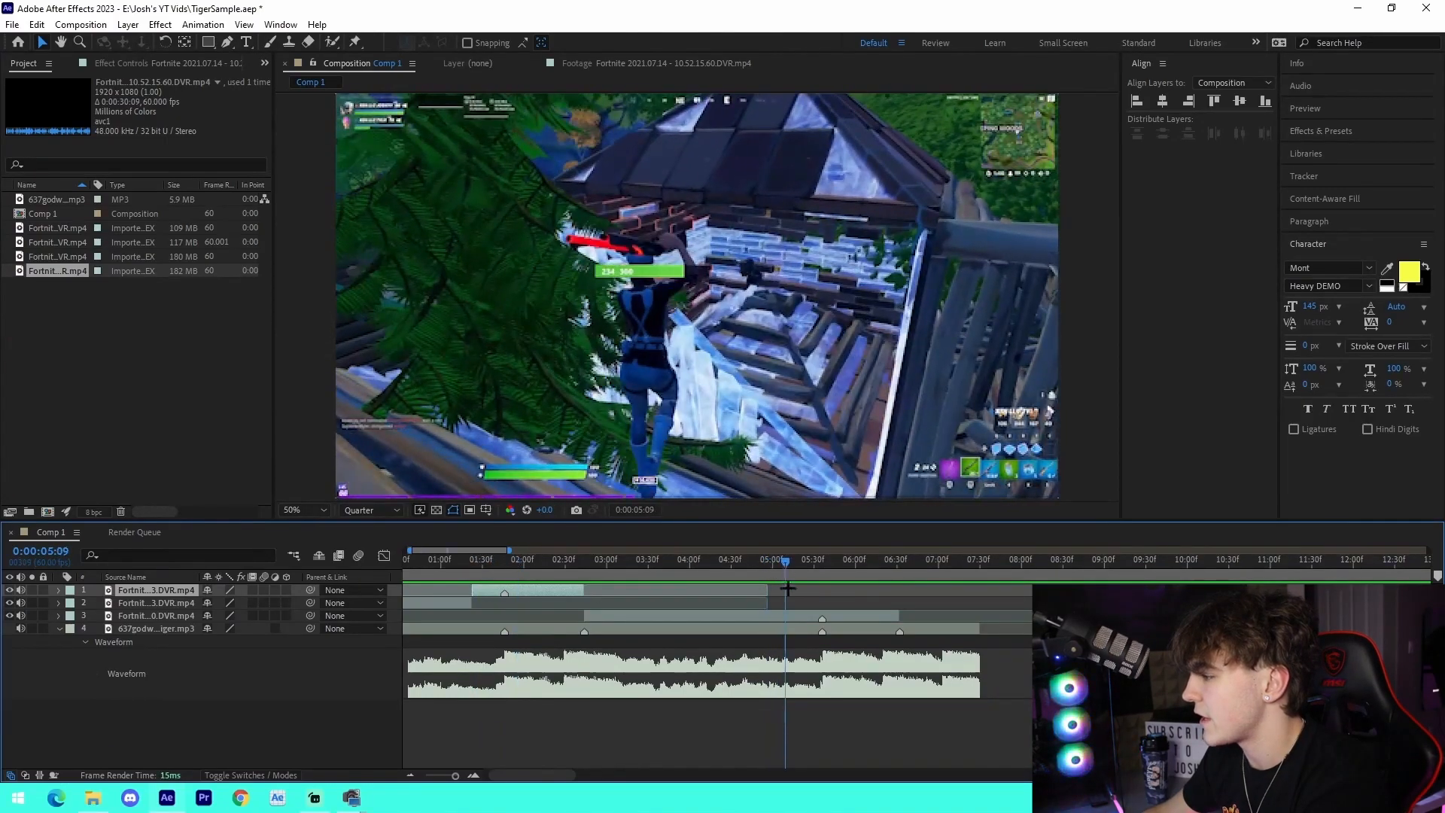
pyautogui.click(795, 619)
pyautogui.hotkey('ctrl', 'shift', 'd')
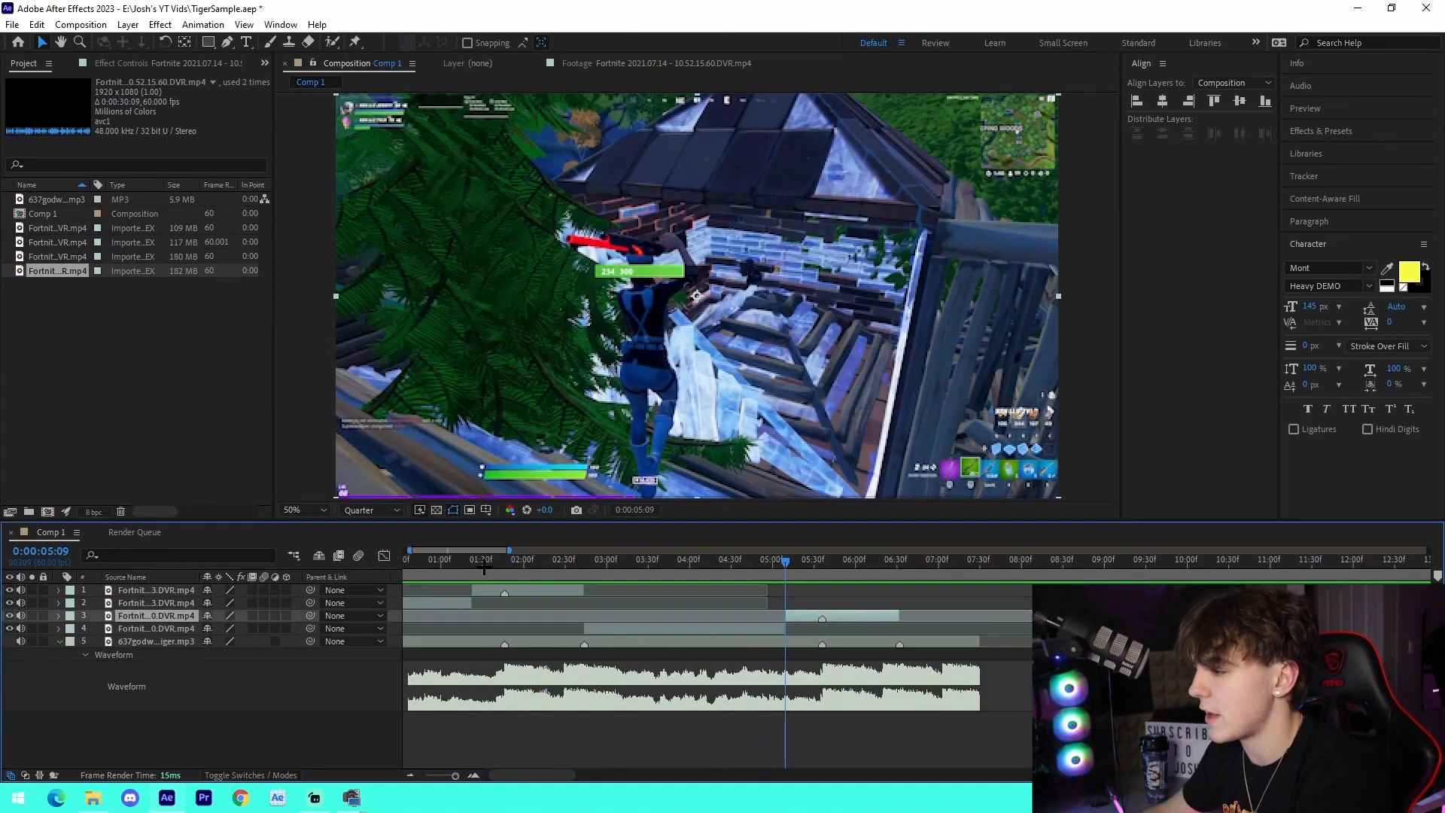
# - Enable time remapping on the later part of the first clip and add a Time Remap keyframe at 0:00:01:23
pyautogui.click(481, 569)
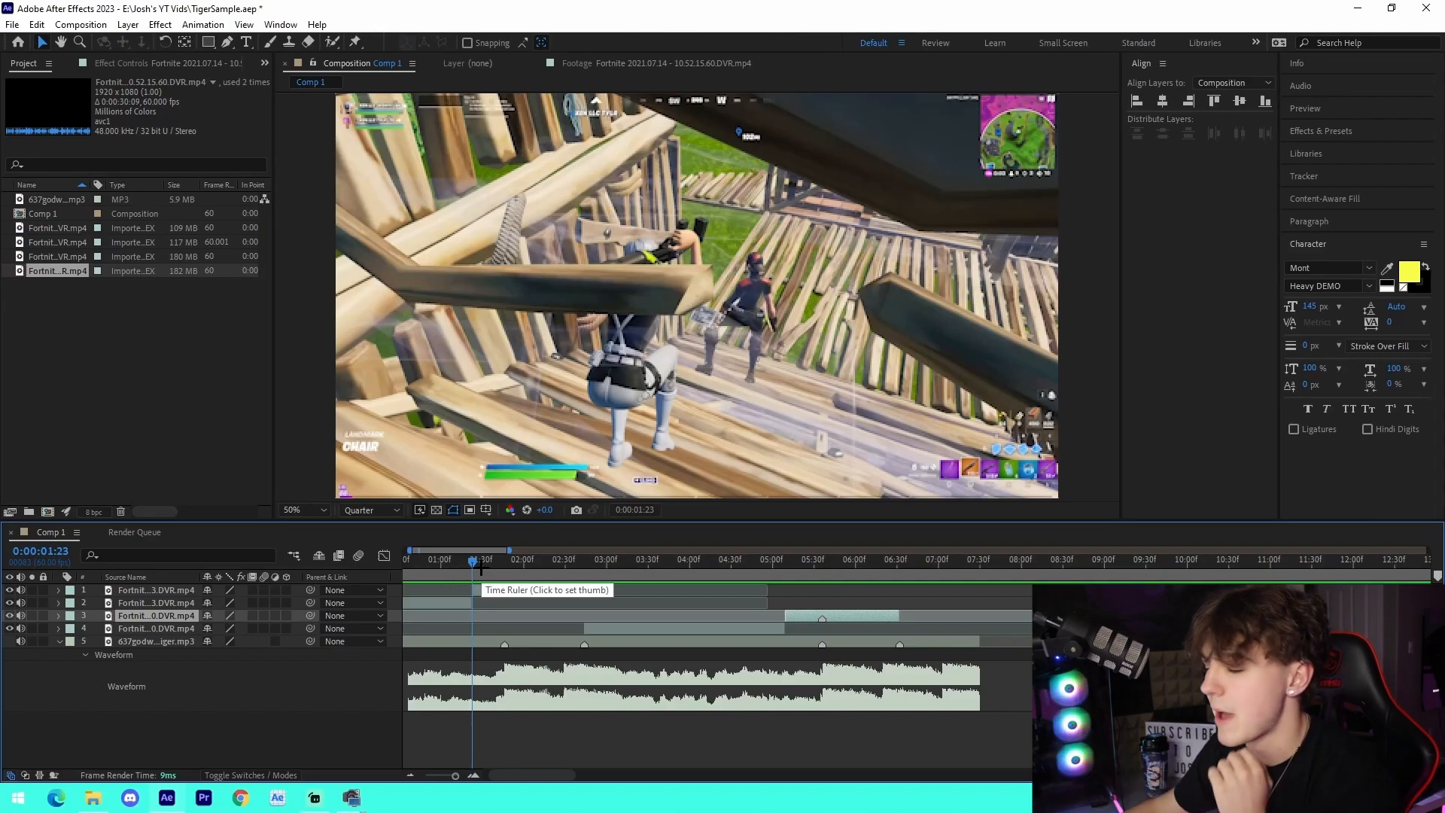
pyautogui.click(550, 592)
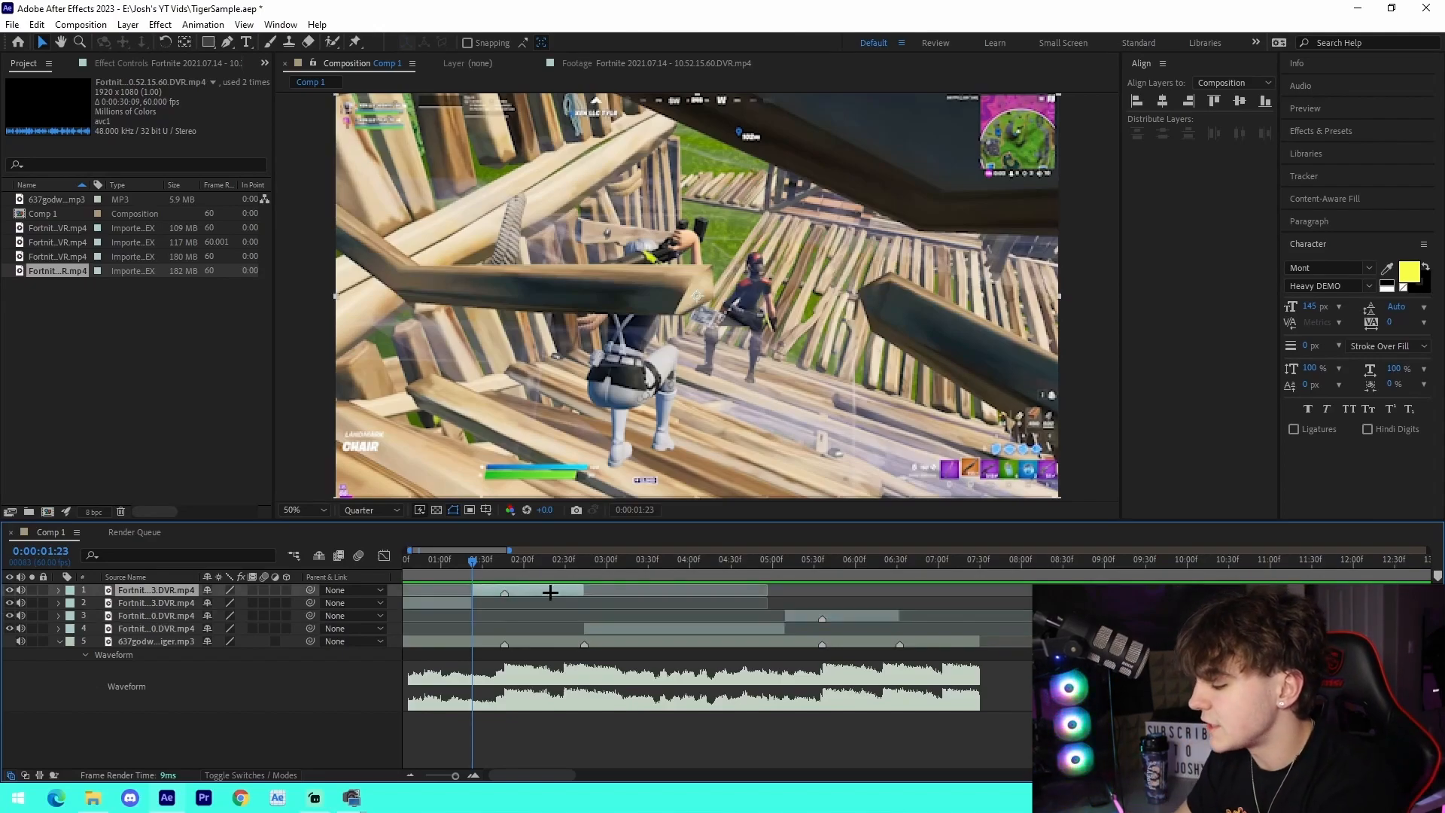
pyautogui.hotkey('ctrl', 'alt', 't')
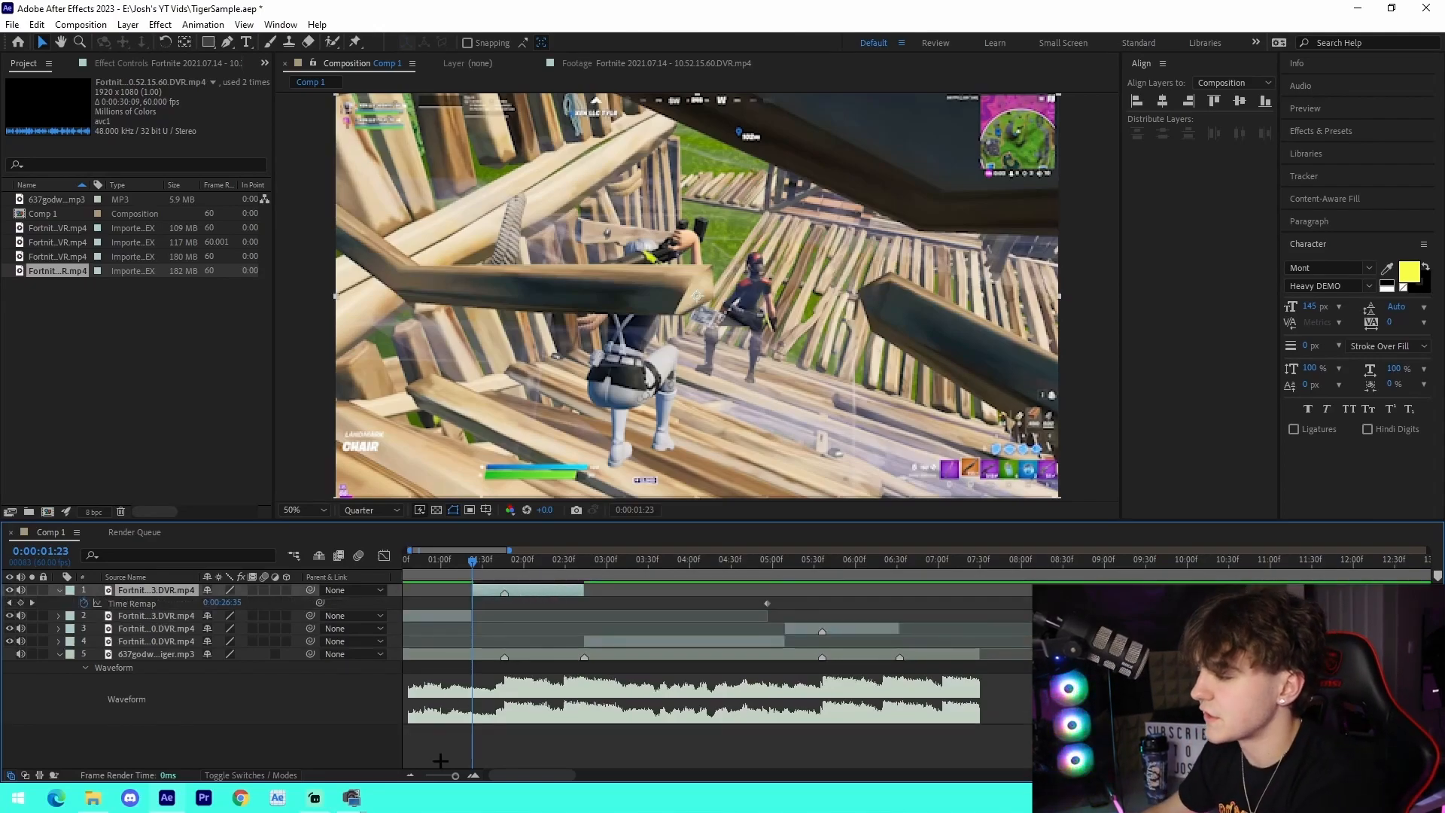
pyautogui.click(474, 775)
pyautogui.click(20, 603)
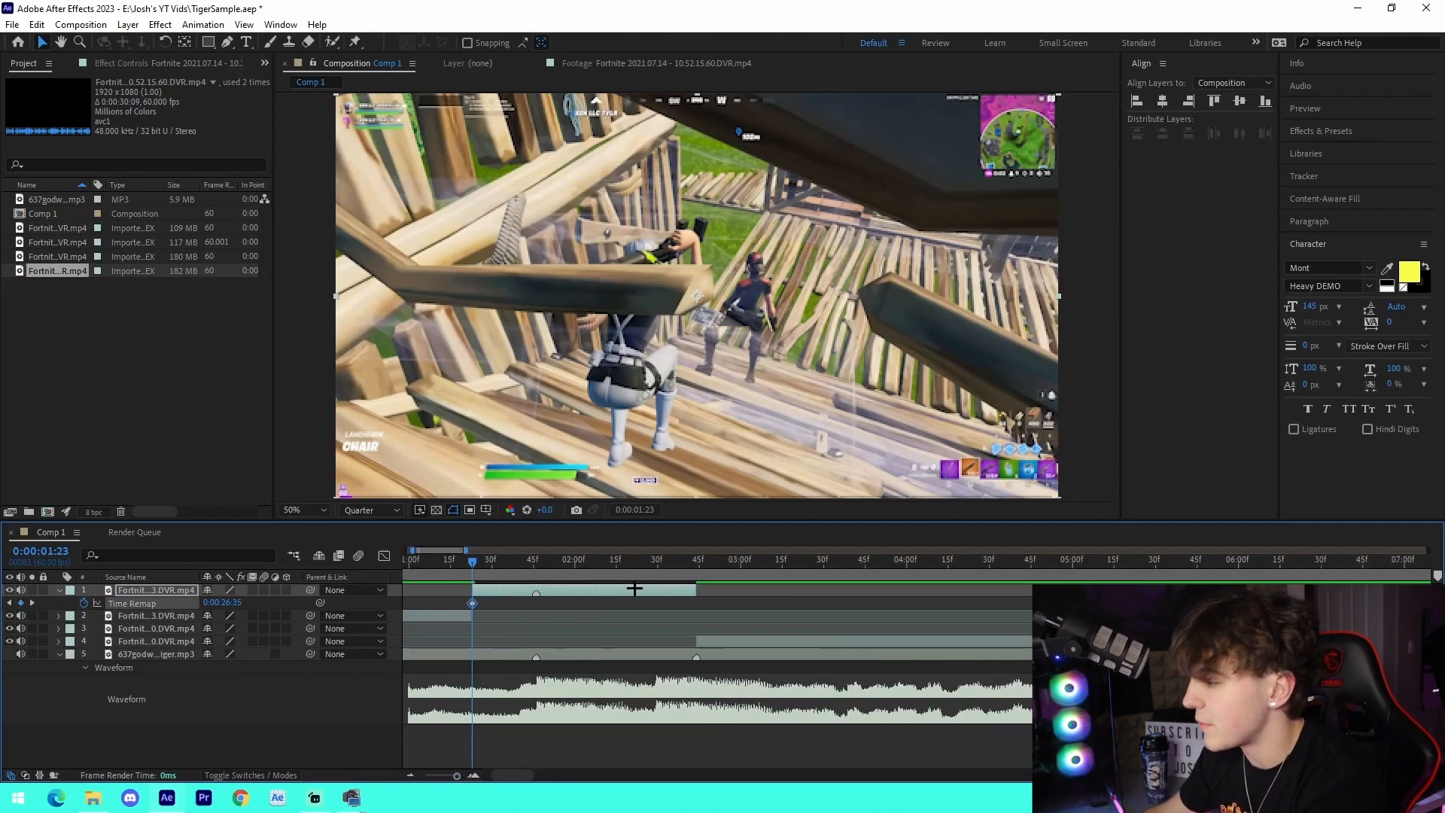
# - Add Time Remap keyframes at 0:00:01:46 and 0:00:02:44 and apply Easy Ease to all three keyframes
pyautogui.click(538, 575)
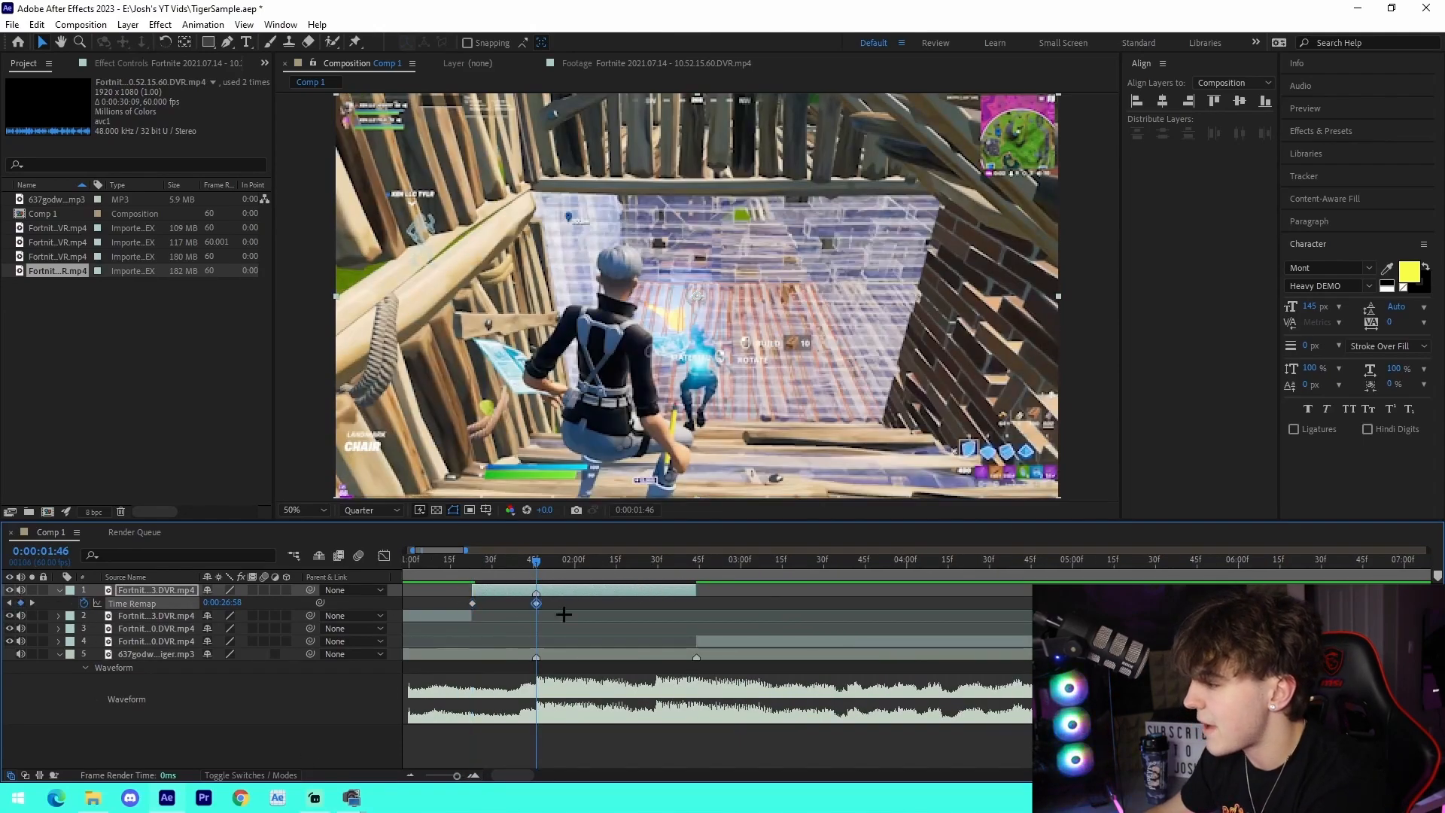
pyautogui.click(697, 570)
pyautogui.moveTo(445, 618); pyautogui.dragTo(749, 607)
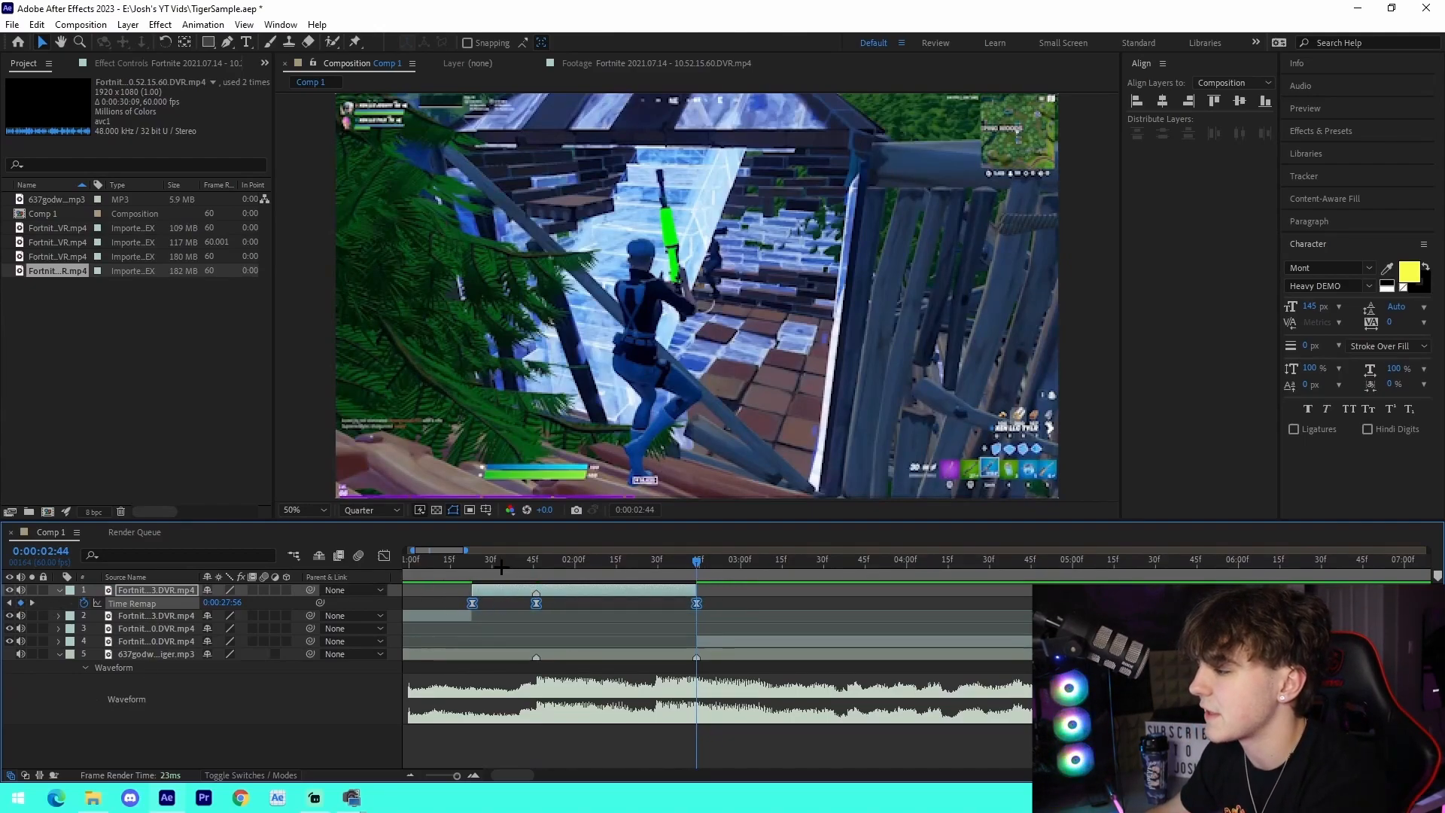
# - Shape the first clip's Time Remap curve with a steep rise at the middle keyframe, moving the last keyframe to about 0:00:03:07
pyautogui.click(384, 556)
pyautogui.click(570, 740)
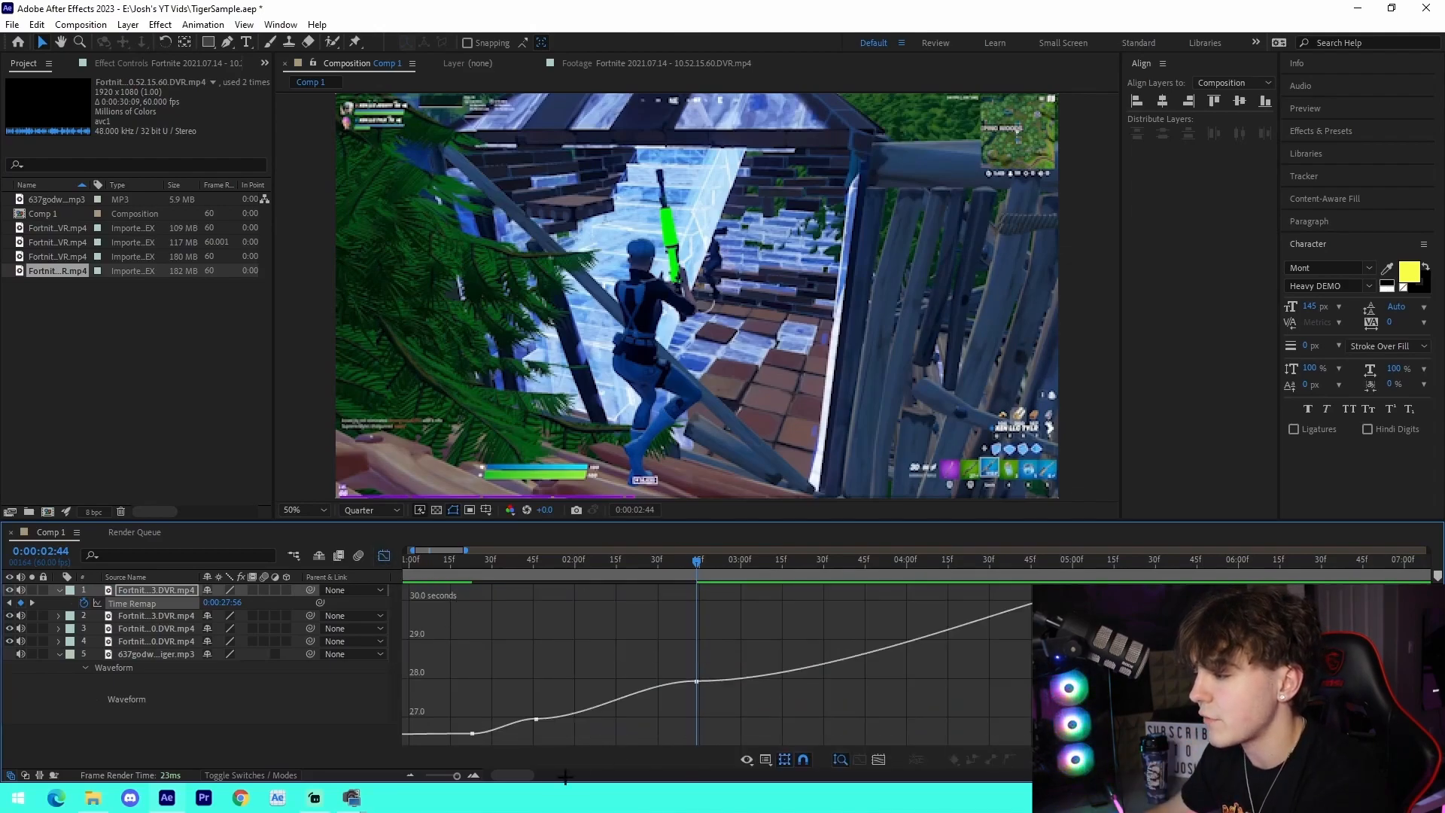
pyautogui.click(474, 775)
pyautogui.moveTo(455, 741)
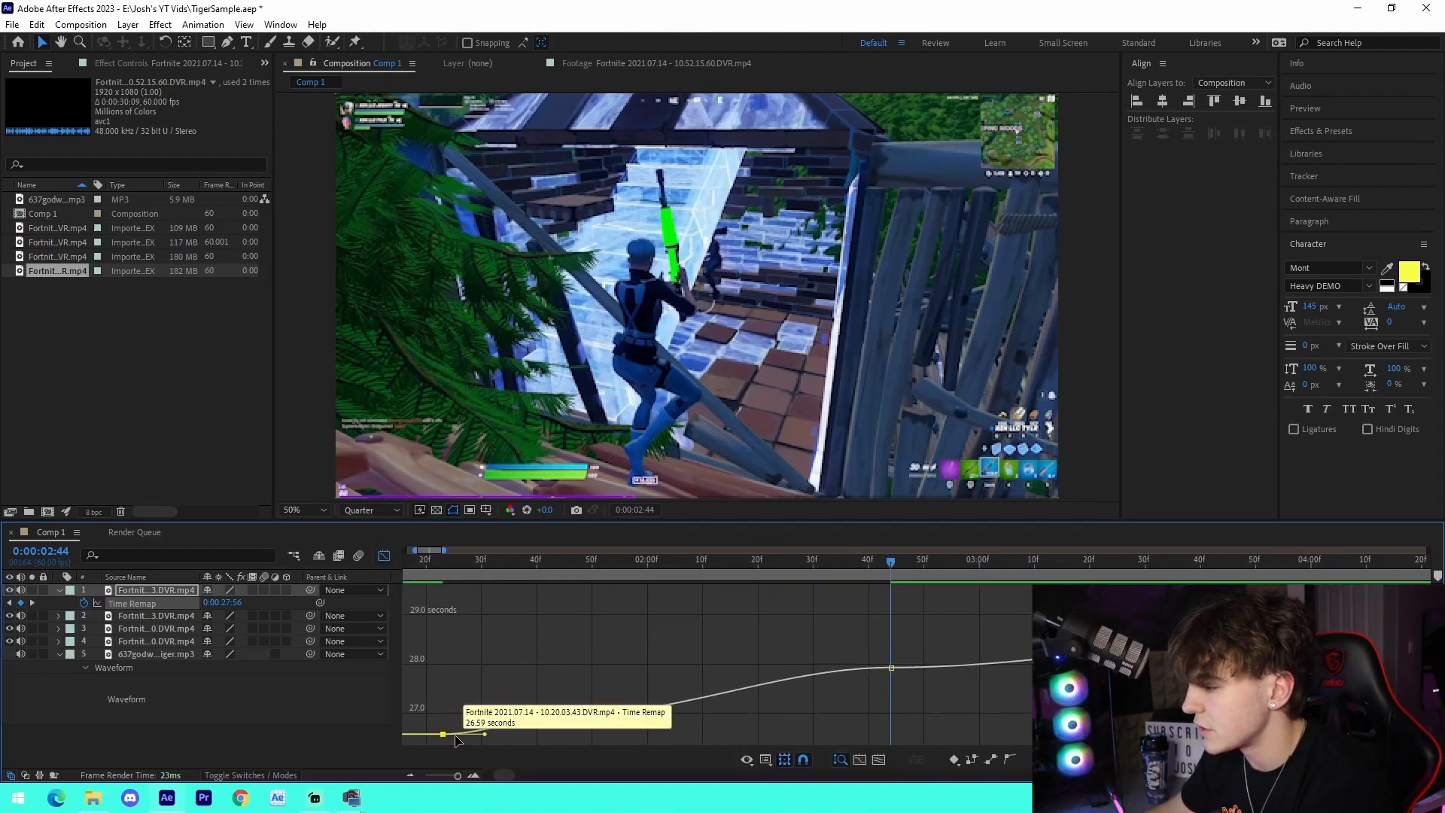
pyautogui.moveTo(485, 733); pyautogui.dragTo(550, 731)
pyautogui.moveTo(680, 713); pyautogui.dragTo(575, 677)
pyautogui.moveTo(783, 668); pyautogui.dragTo(892, 734)
pyautogui.moveTo(891, 667); pyautogui.dragTo(1017, 665)
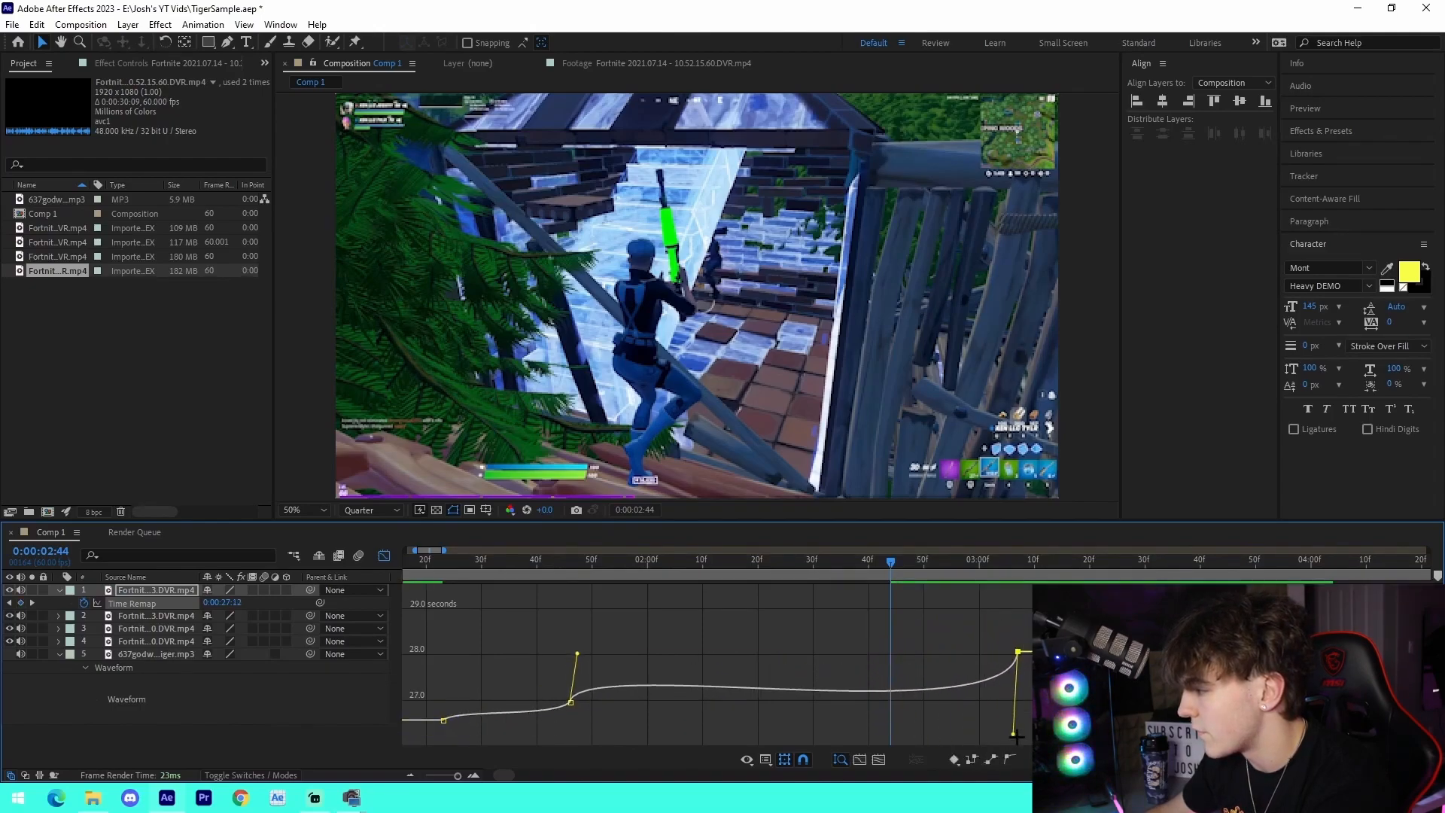
pyautogui.moveTo(1013, 734); pyautogui.dragTo(1014, 700)
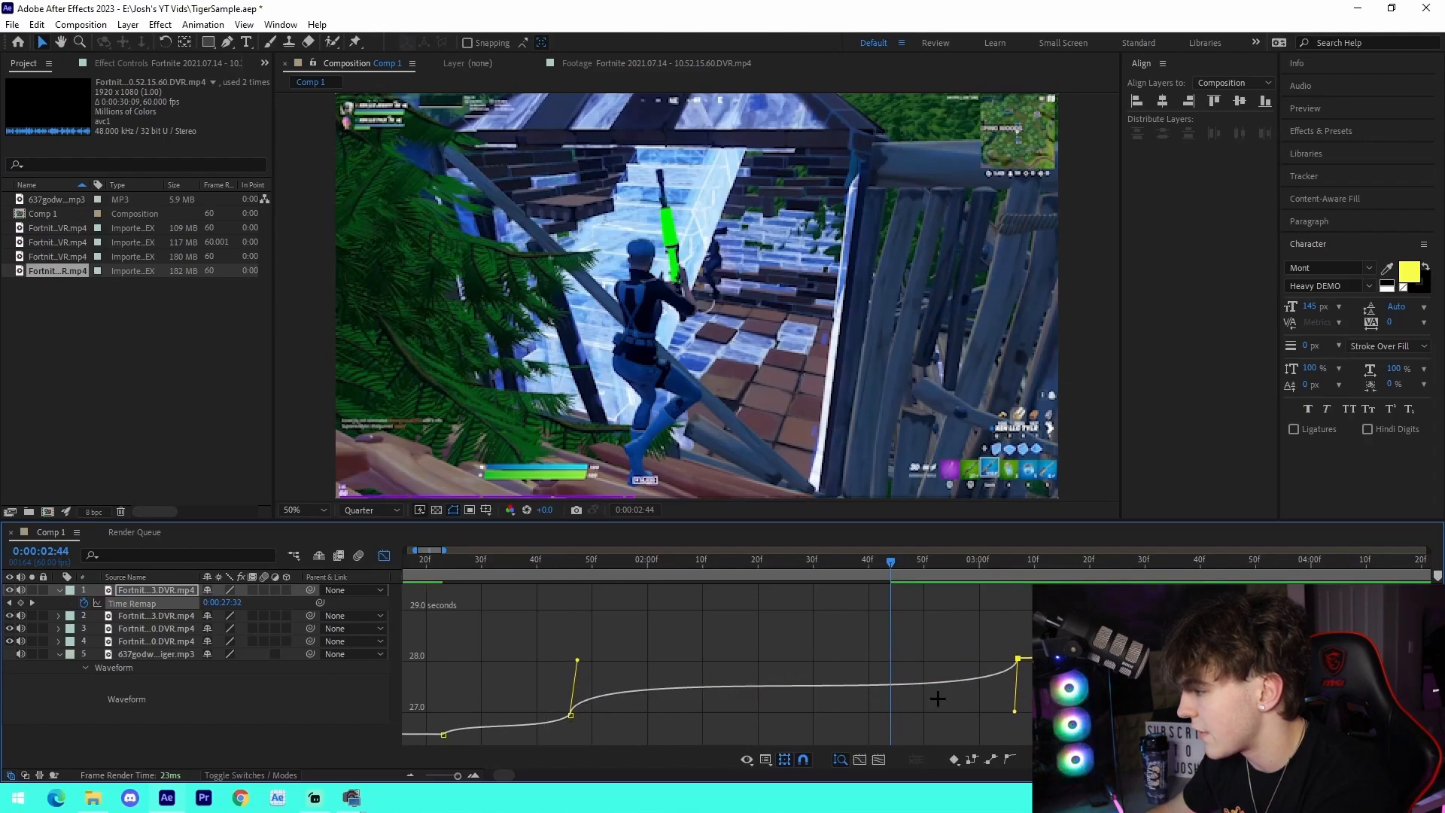
# - Slightly shorten the outgoing handle of the middle Time Remap keyframe and preview the first clip's velocity
pyautogui.press('space')
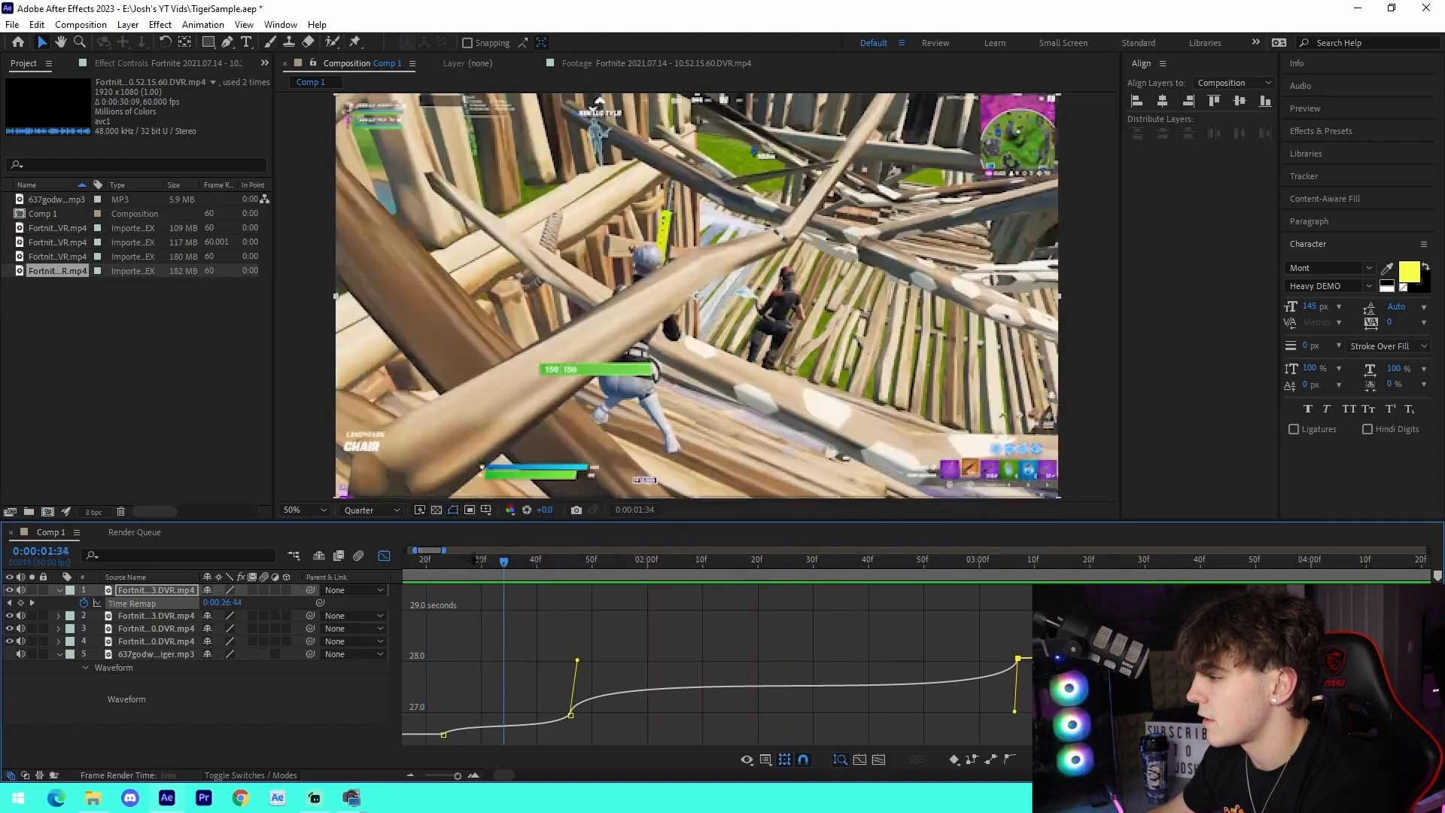
pyautogui.press('space')
pyautogui.moveTo(577, 659); pyautogui.dragTo(575, 669)
pyautogui.moveTo(444, 564); pyautogui.dragTo(422, 575)
pyautogui.press('space')
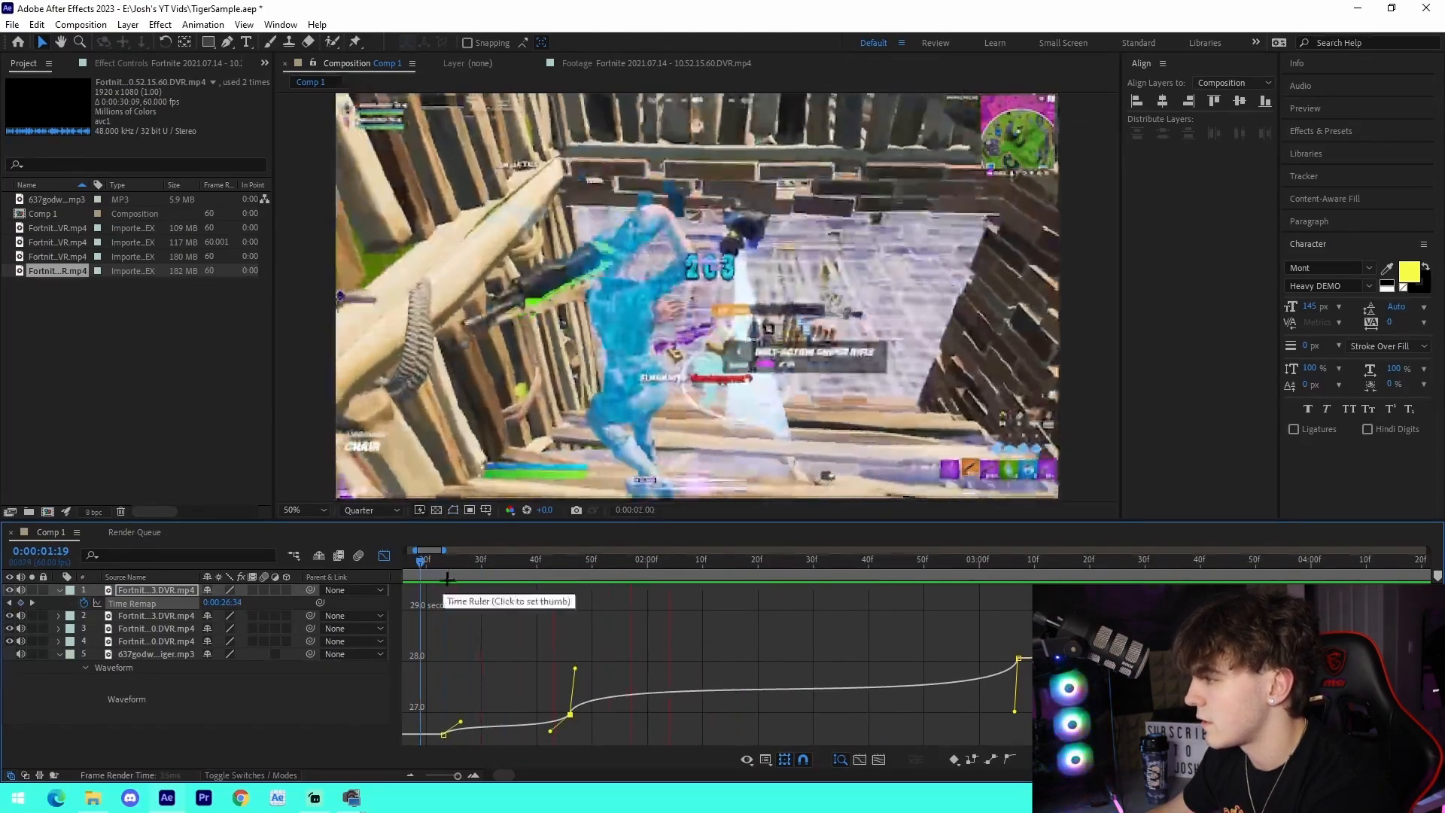
pyautogui.press('space')
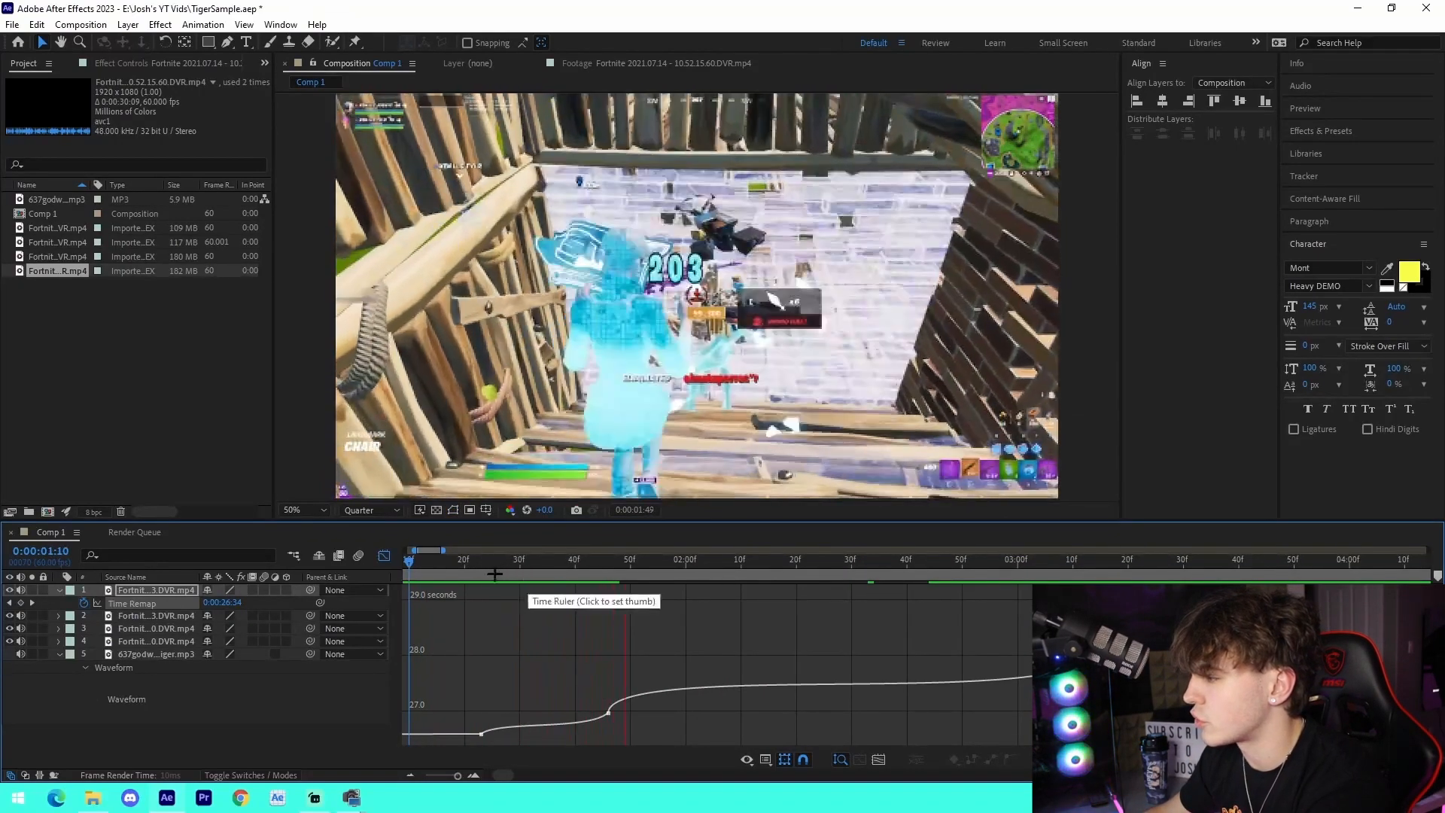
pyautogui.click(449, 572)
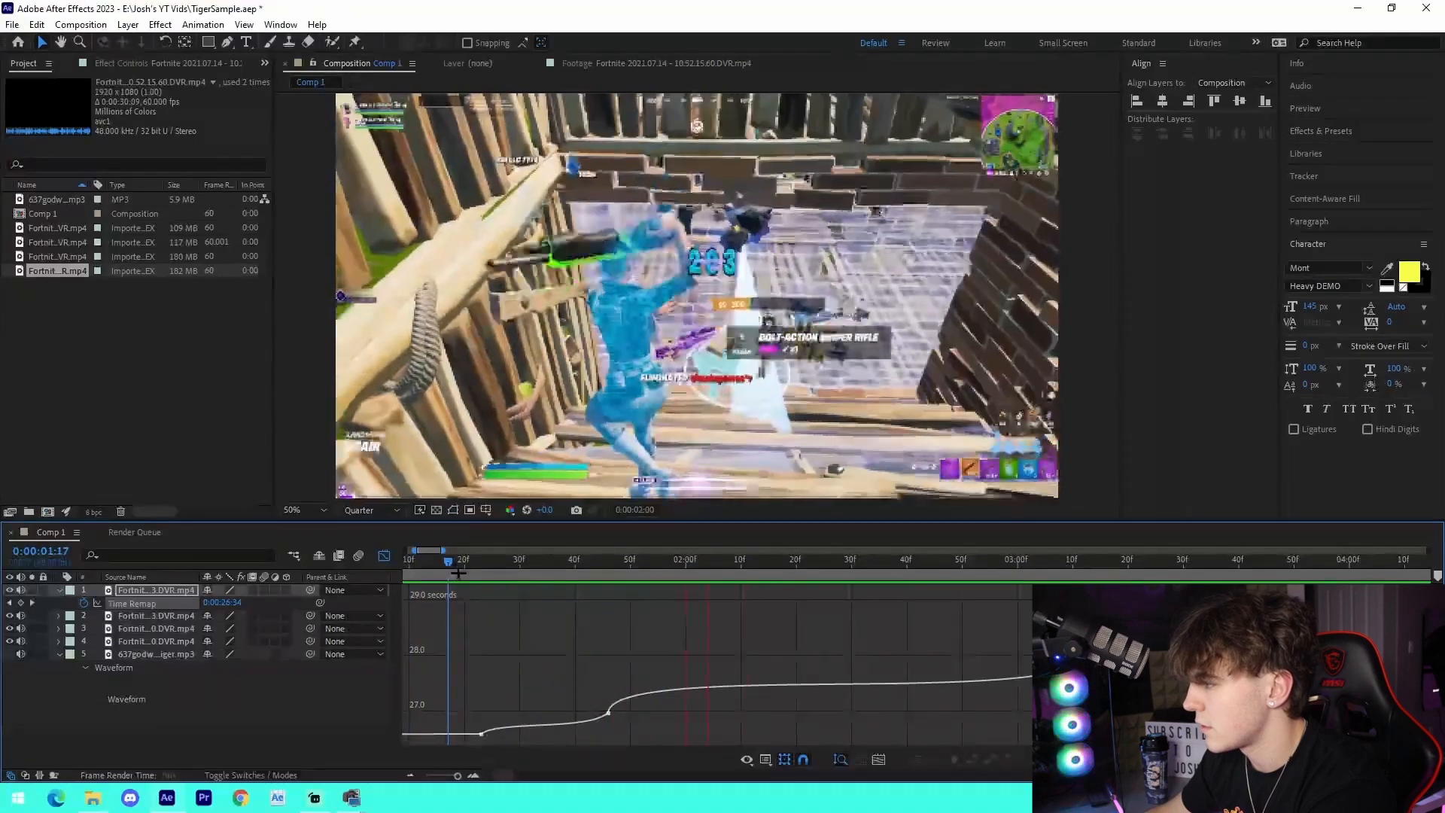
# - Enable frame blending on the time-remapped part of the first clip and play it back
pyautogui.click(252, 590)
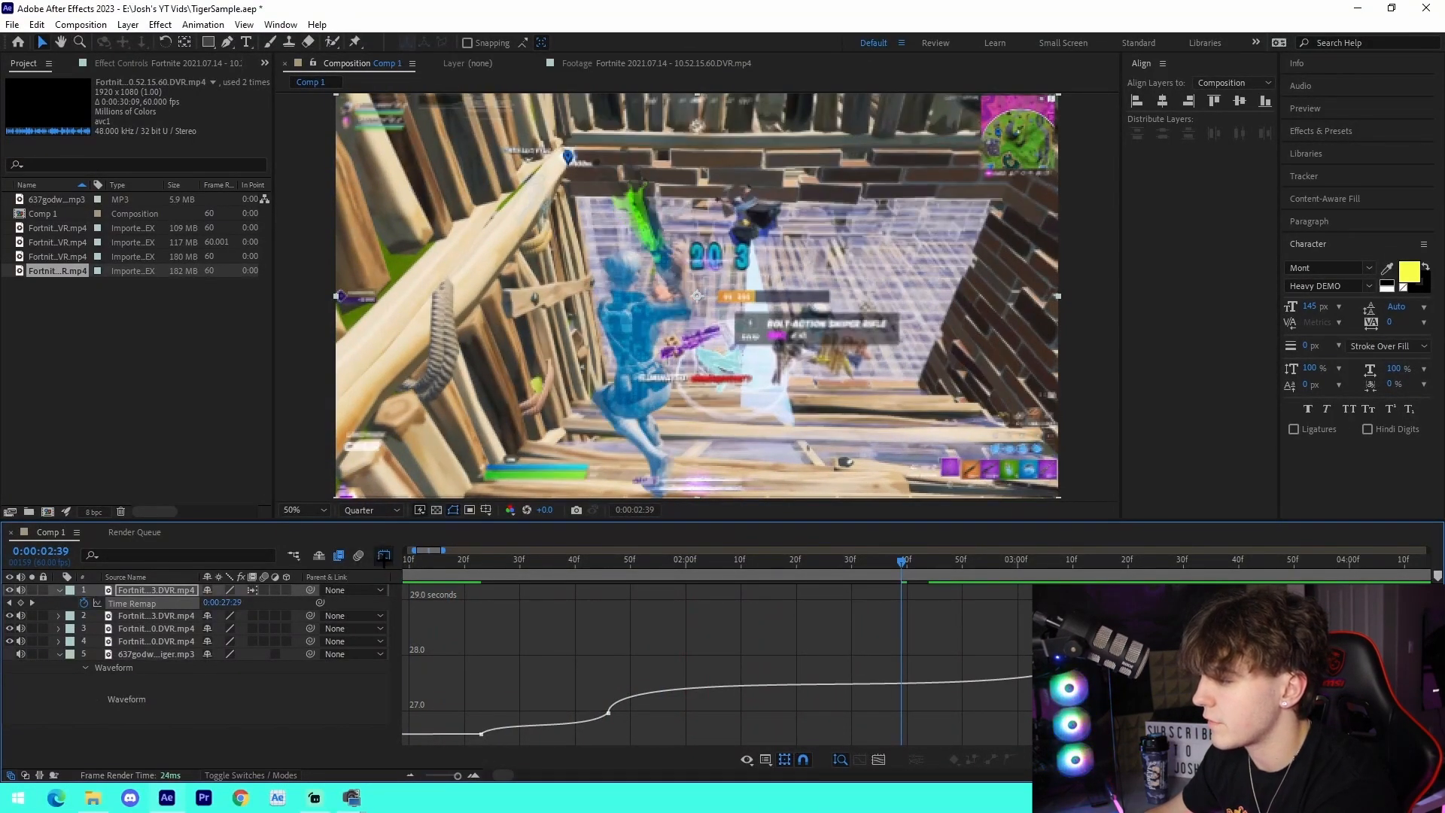
pyautogui.click(384, 556)
pyautogui.click(453, 570)
pyautogui.press('space')
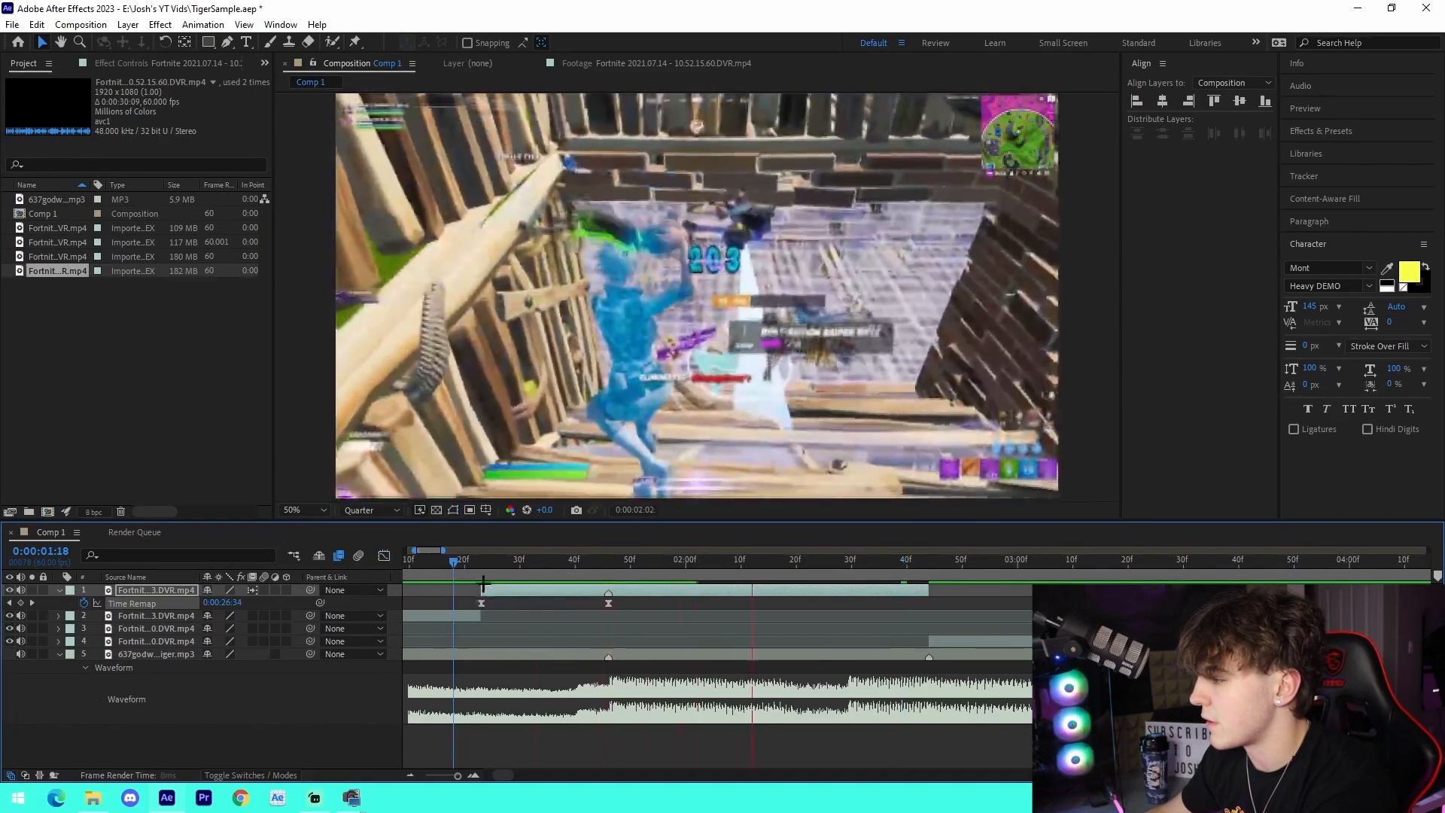
pyautogui.moveTo(475, 573); pyautogui.dragTo(530, 581)
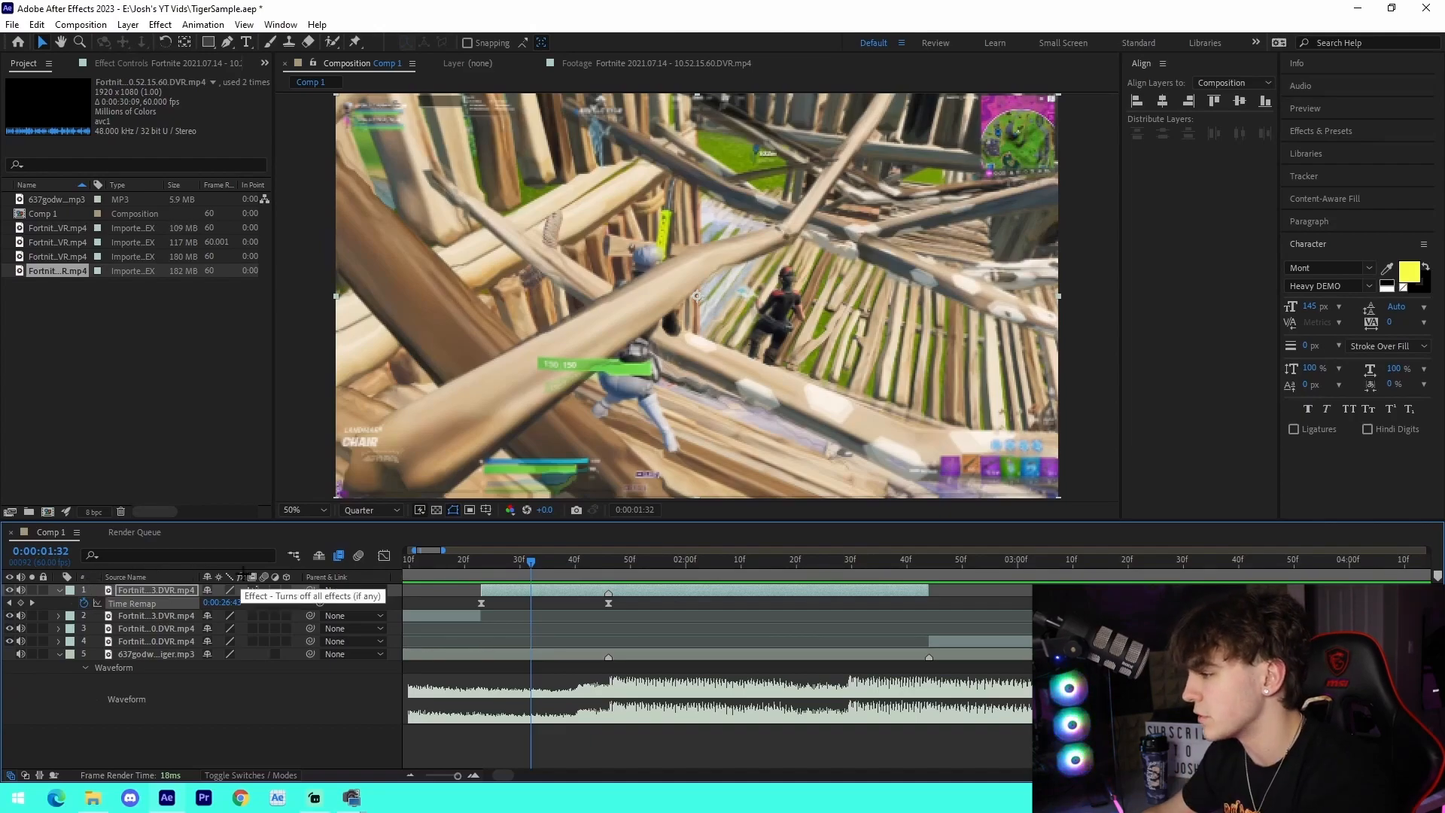
# - Extend the end of the first clip's earlier part to the end of its time-remapped part
pyautogui.press('u')
pyautogui.click(410, 775)
pyautogui.click(610, 741)
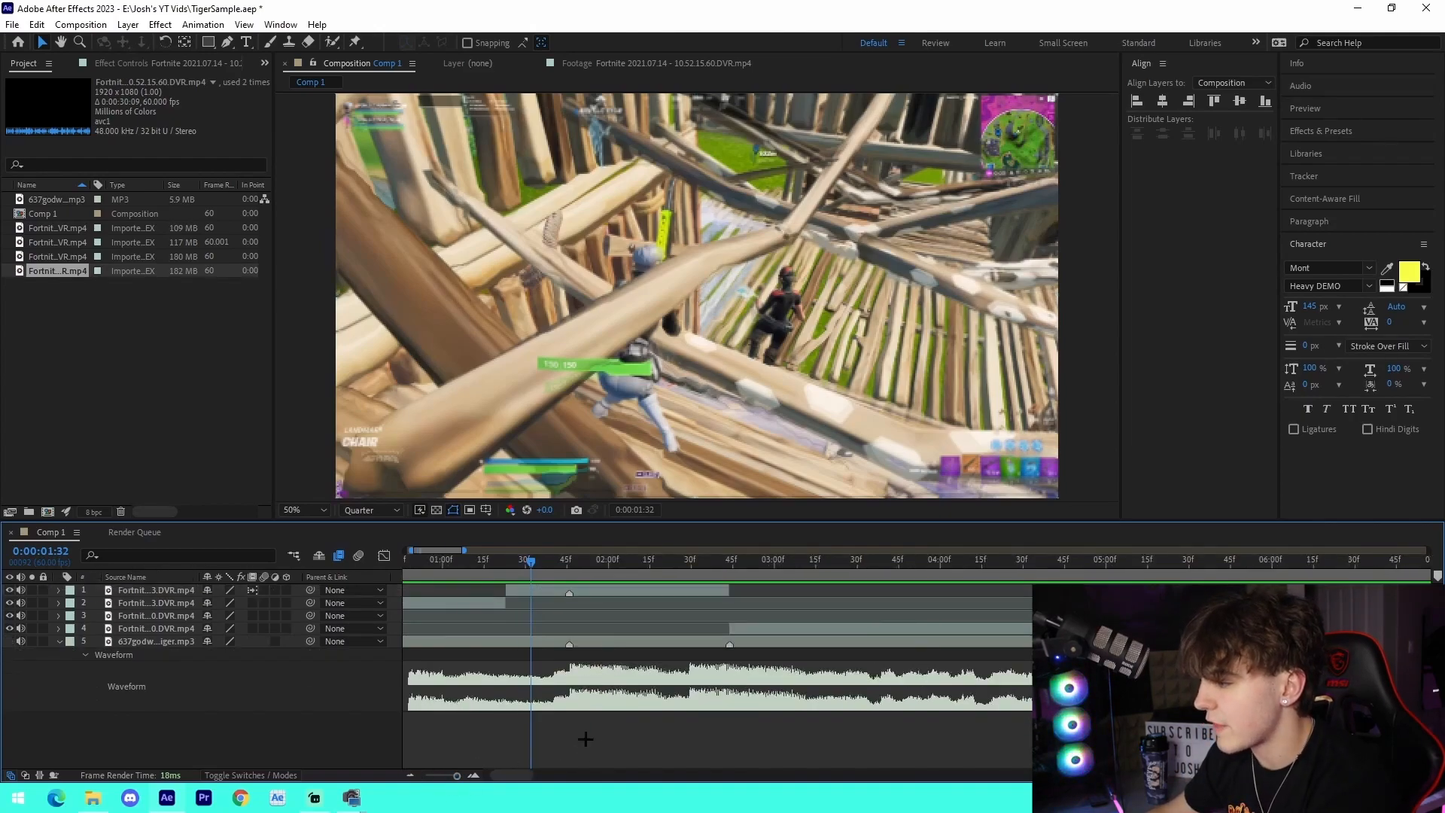
pyautogui.click(530, 593)
pyautogui.moveTo(514, 613); pyautogui.dragTo(737, 617)
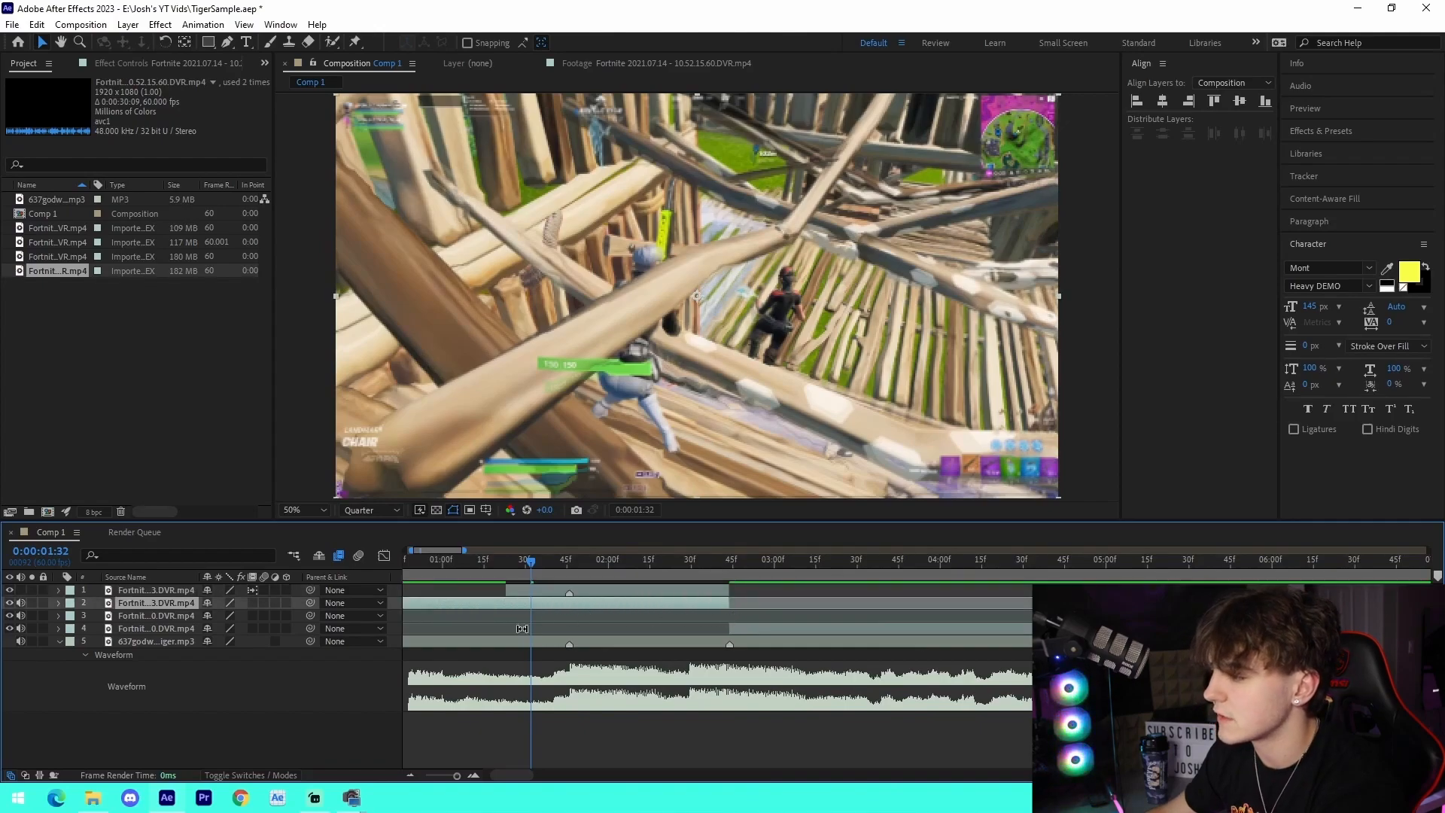
# - Enable time remapping on the second clip's later part, with Easy Ease keyframes at its start, 0:00:05:36 and the following song marker
pyautogui.moveTo(887, 612); pyautogui.dragTo(602, 624)
pyautogui.click(630, 564)
pyautogui.click(622, 618)
pyautogui.press('i')
pyautogui.hotkey('ctrl', 'alt', 't')
pyautogui.click(20, 629)
pyautogui.click(679, 562)
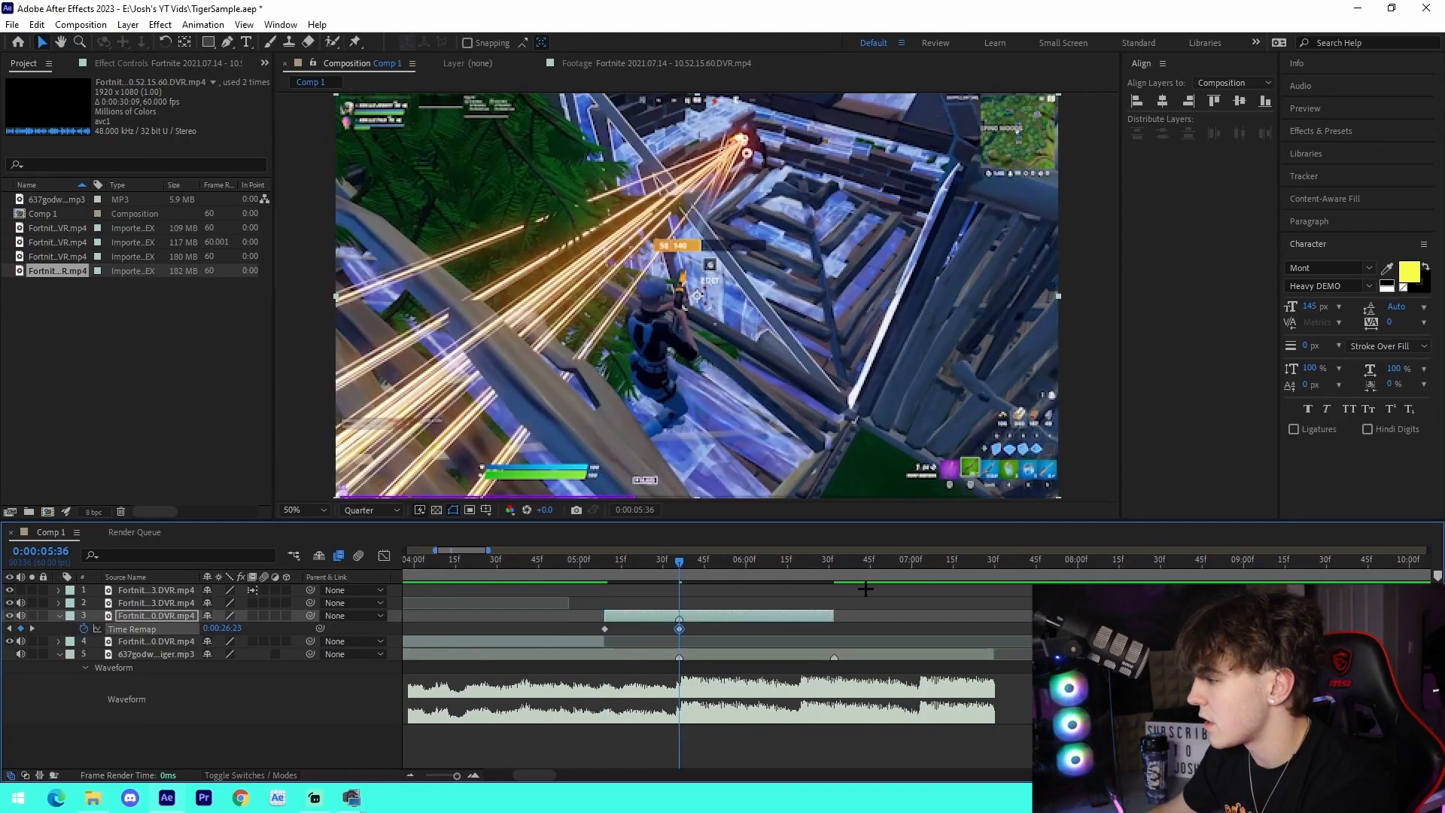
pyautogui.click(20, 628)
pyautogui.click(833, 562)
pyautogui.click(21, 628)
pyautogui.press('F9')
# - Shape the second clip's Time Remap curve with a steep rise at the 0:00:05:36 keyframe and preview it
pyautogui.click(385, 555)
pyautogui.press('Delete')
pyautogui.click(507, 562)
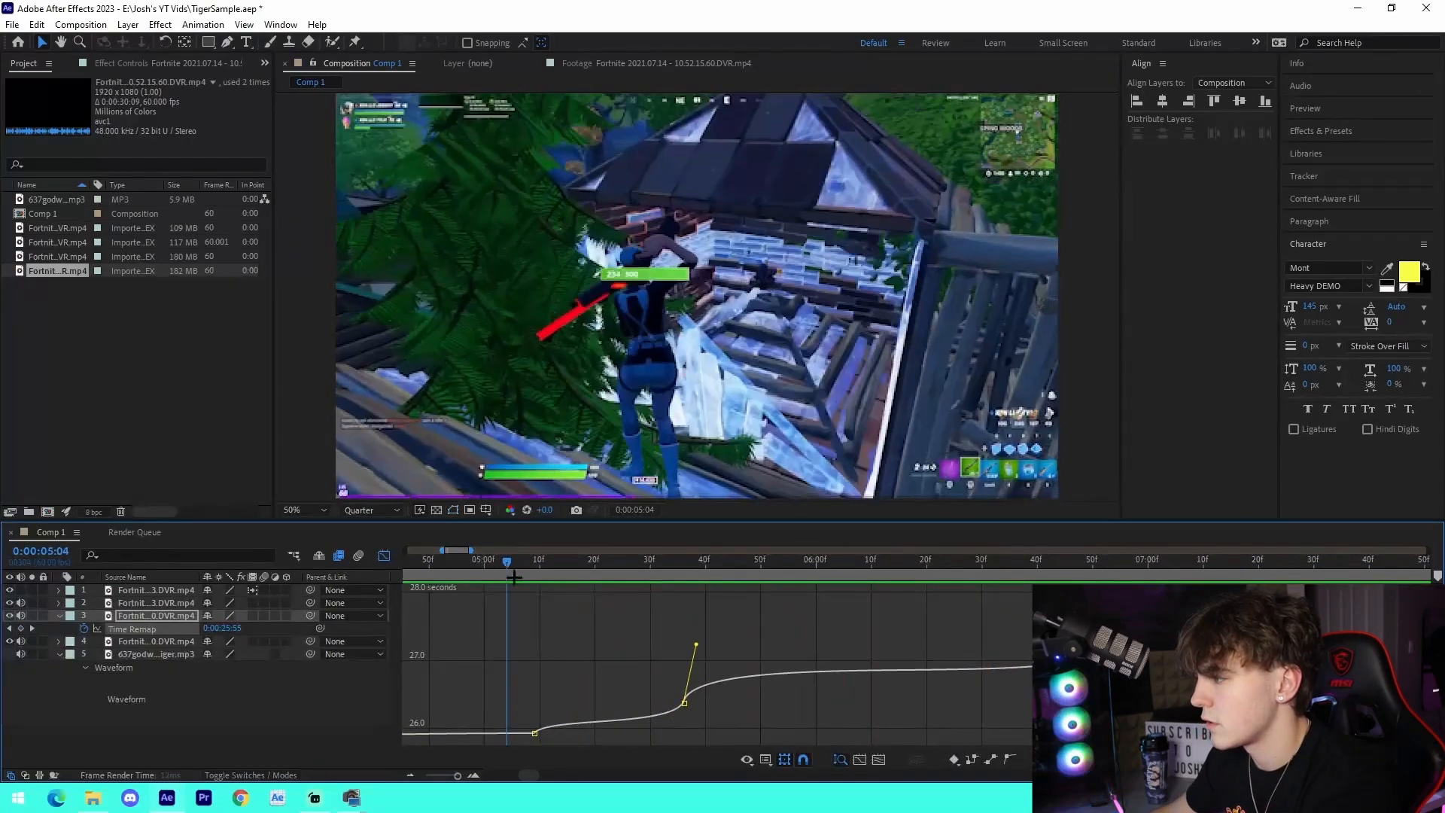
pyautogui.moveTo(693, 640); pyautogui.dragTo(687, 655)
pyautogui.press('space')
# - Return to the layer bar view and enable frame blending on the time-remapped part of the second clip
pyautogui.click(384, 556)
pyautogui.click(252, 615)
pyautogui.click(252, 616)
# - Extend the second clip's earlier part to the end of its time-remapped part and save the project
pyautogui.moveTo(533, 642); pyautogui.dragTo(993, 643)
pyautogui.press('j')
pyautogui.press('j')
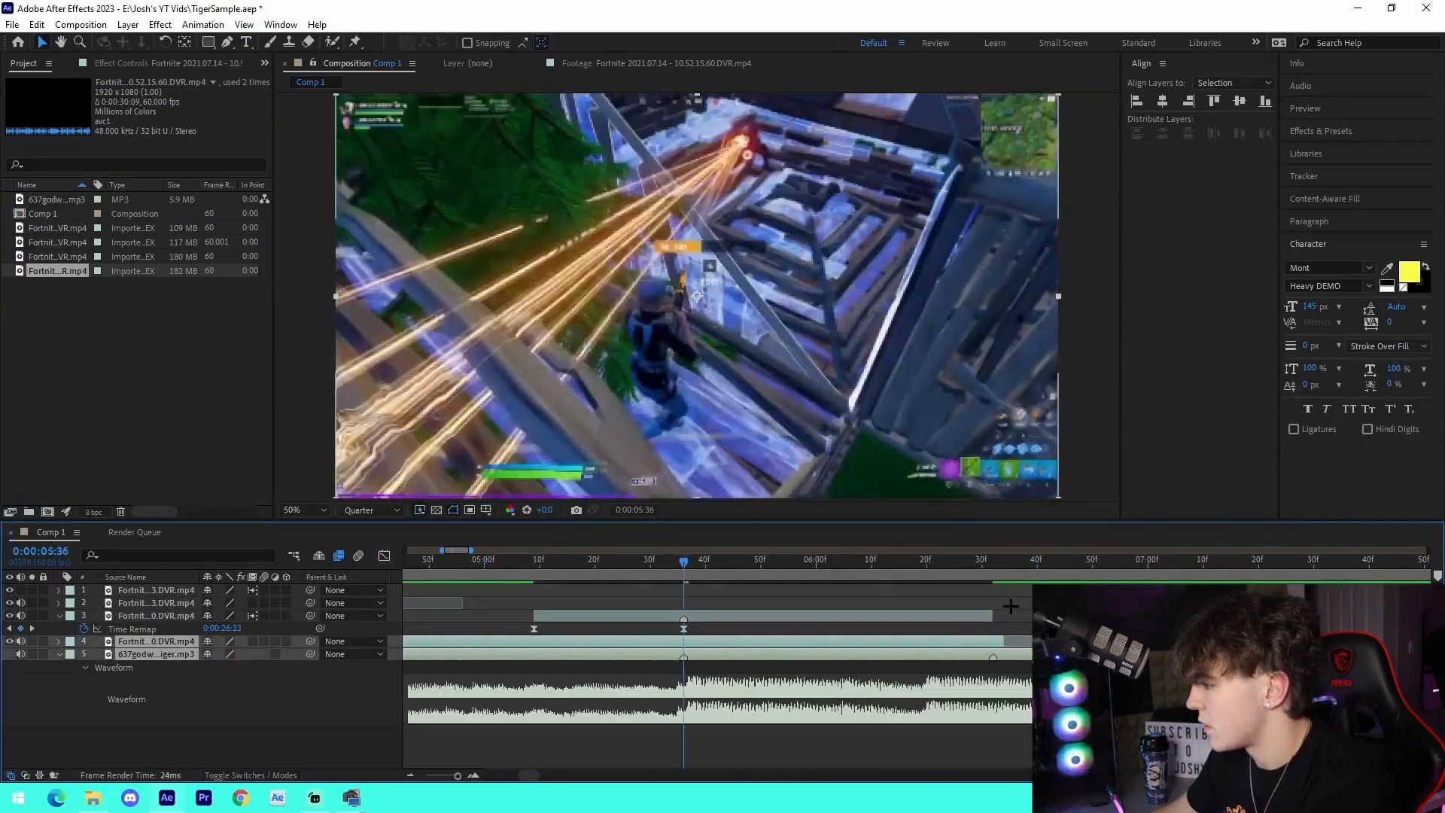
pyautogui.hotkey('ctrl', 's')
# - Collapse the second clip's keyframes and play back the whole edit from 0:00:00:44
pyautogui.click(60, 615)
pyautogui.click(410, 774)
pyautogui.click(410, 774)
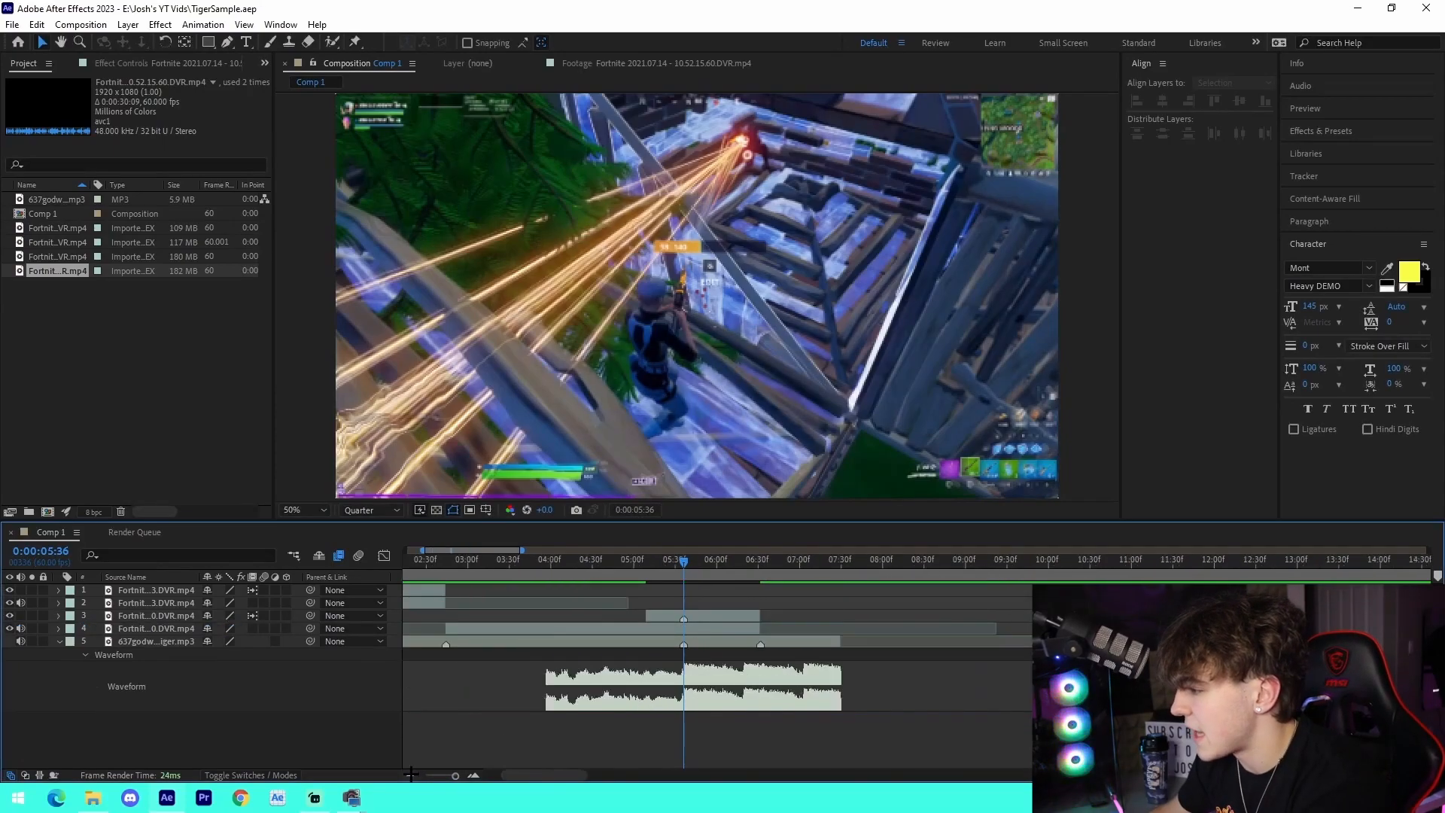
pyautogui.click(410, 774)
pyautogui.click(440, 563)
pyautogui.press('space')
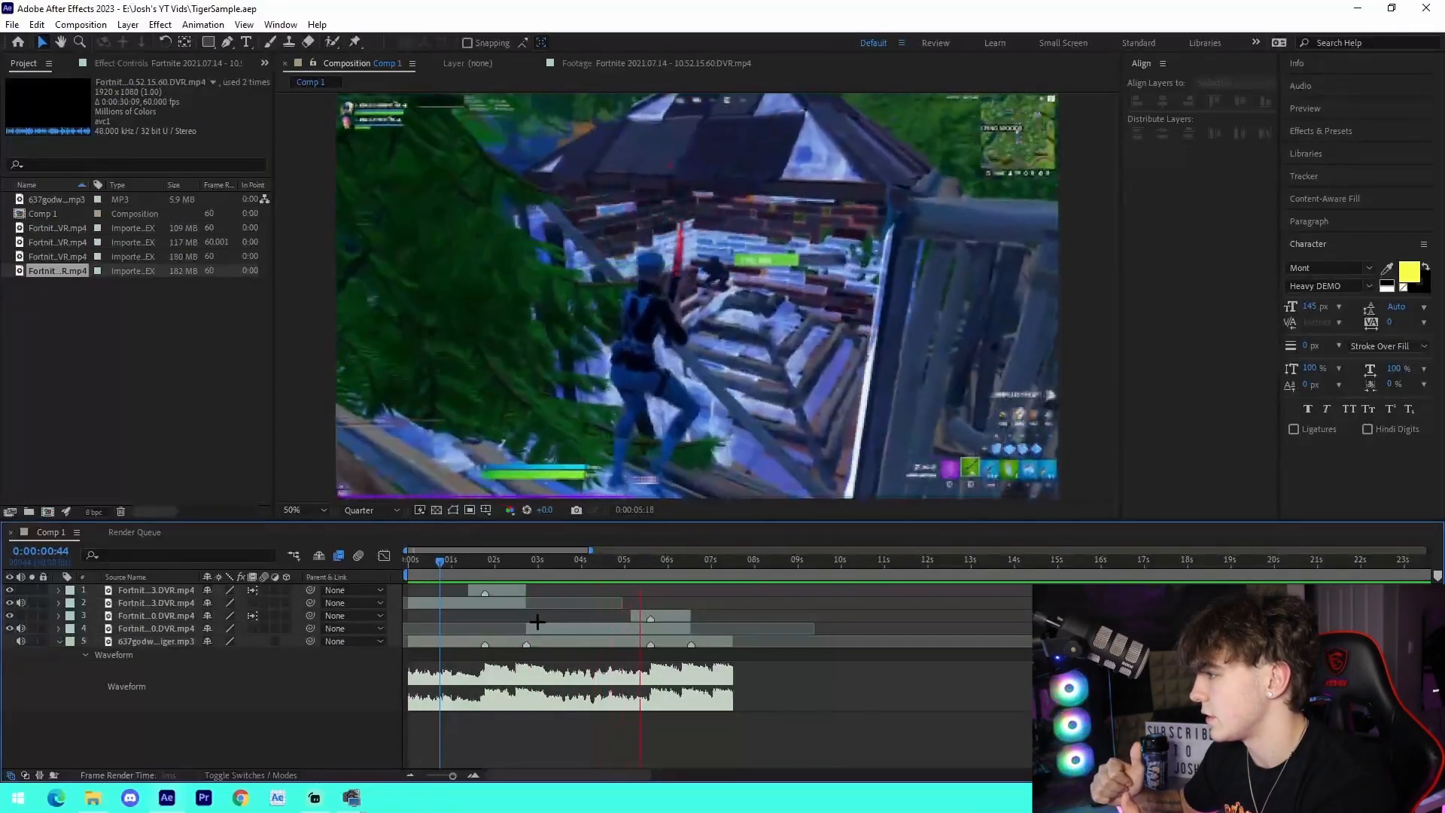
pyautogui.press('space')
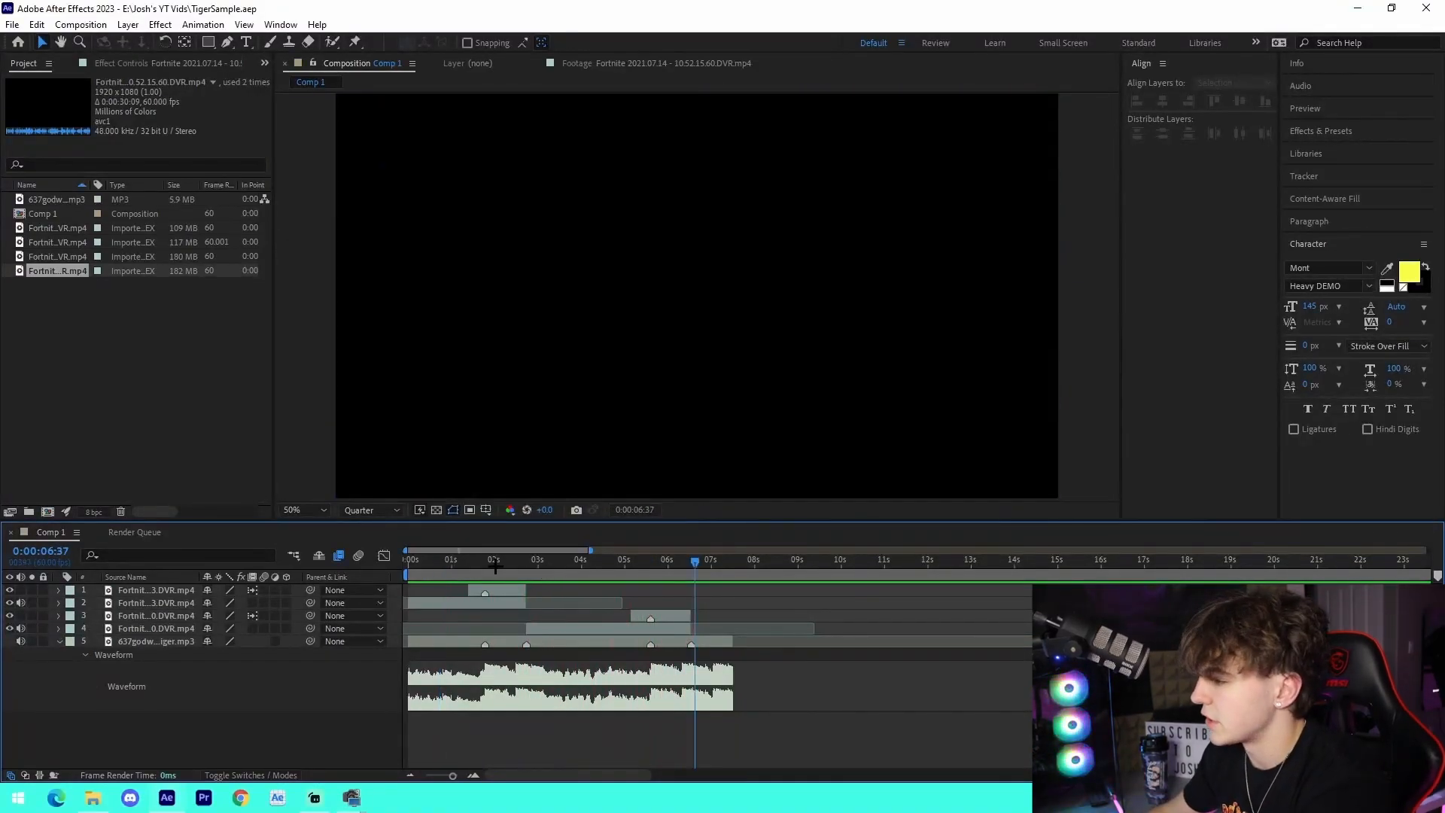
# - Add an adjustment layer above the clips and remove its portion before the first clip's shot marker at 0:00:01:46
pyautogui.click(486, 568)
pyautogui.click(475, 775)
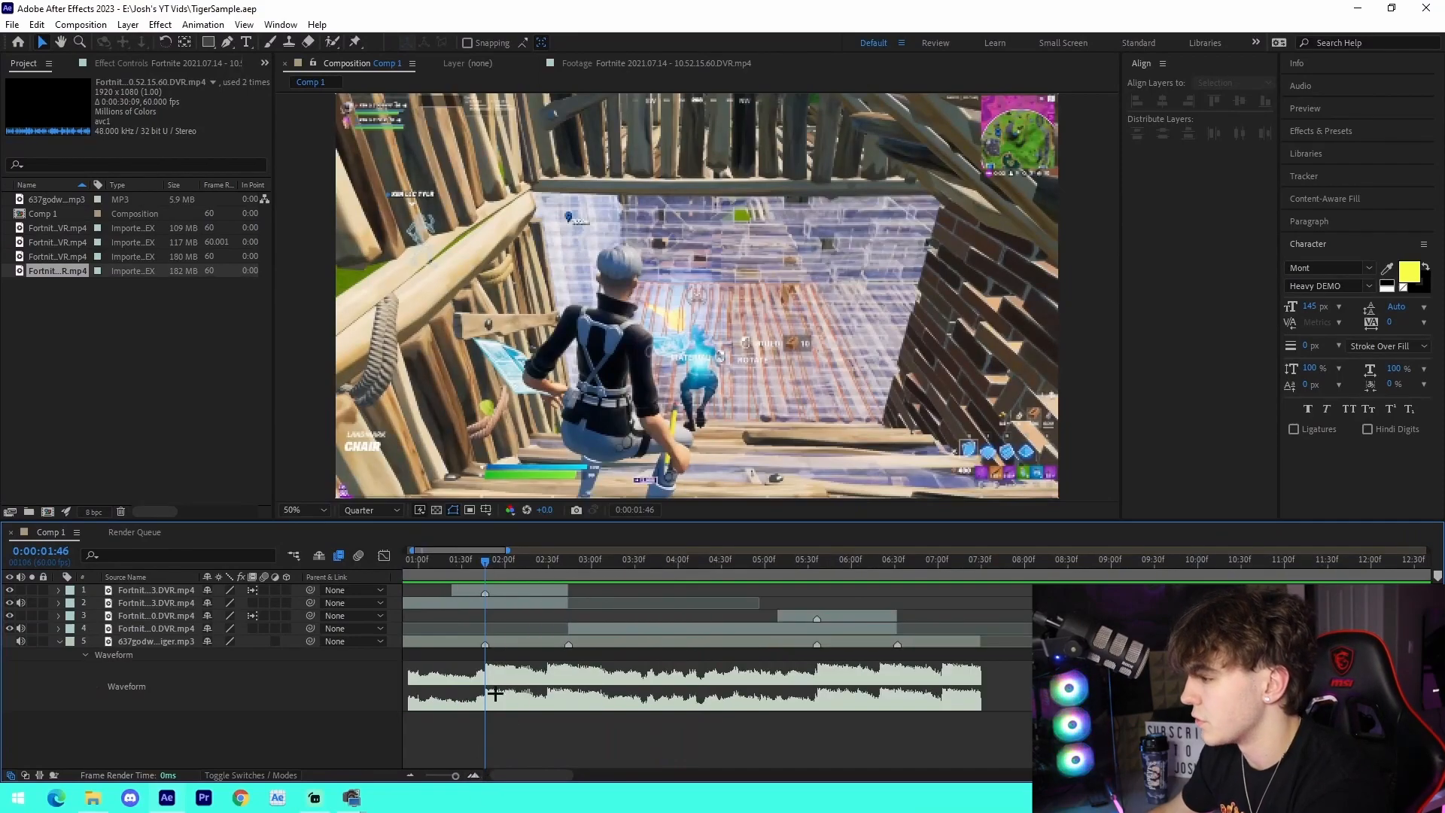
pyautogui.click(501, 589)
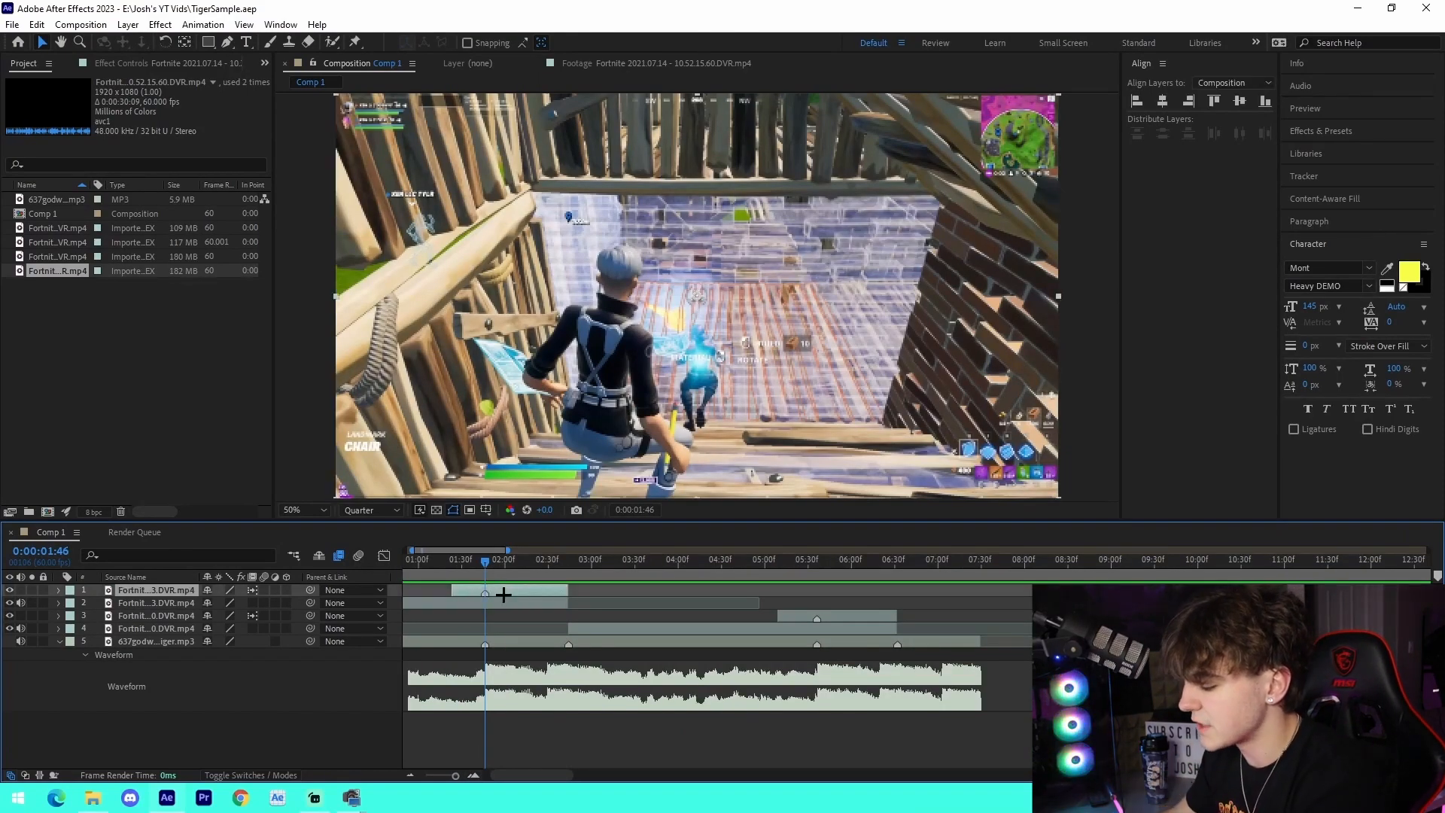
pyautogui.hotkey('ctrl', 'alt', 'y')
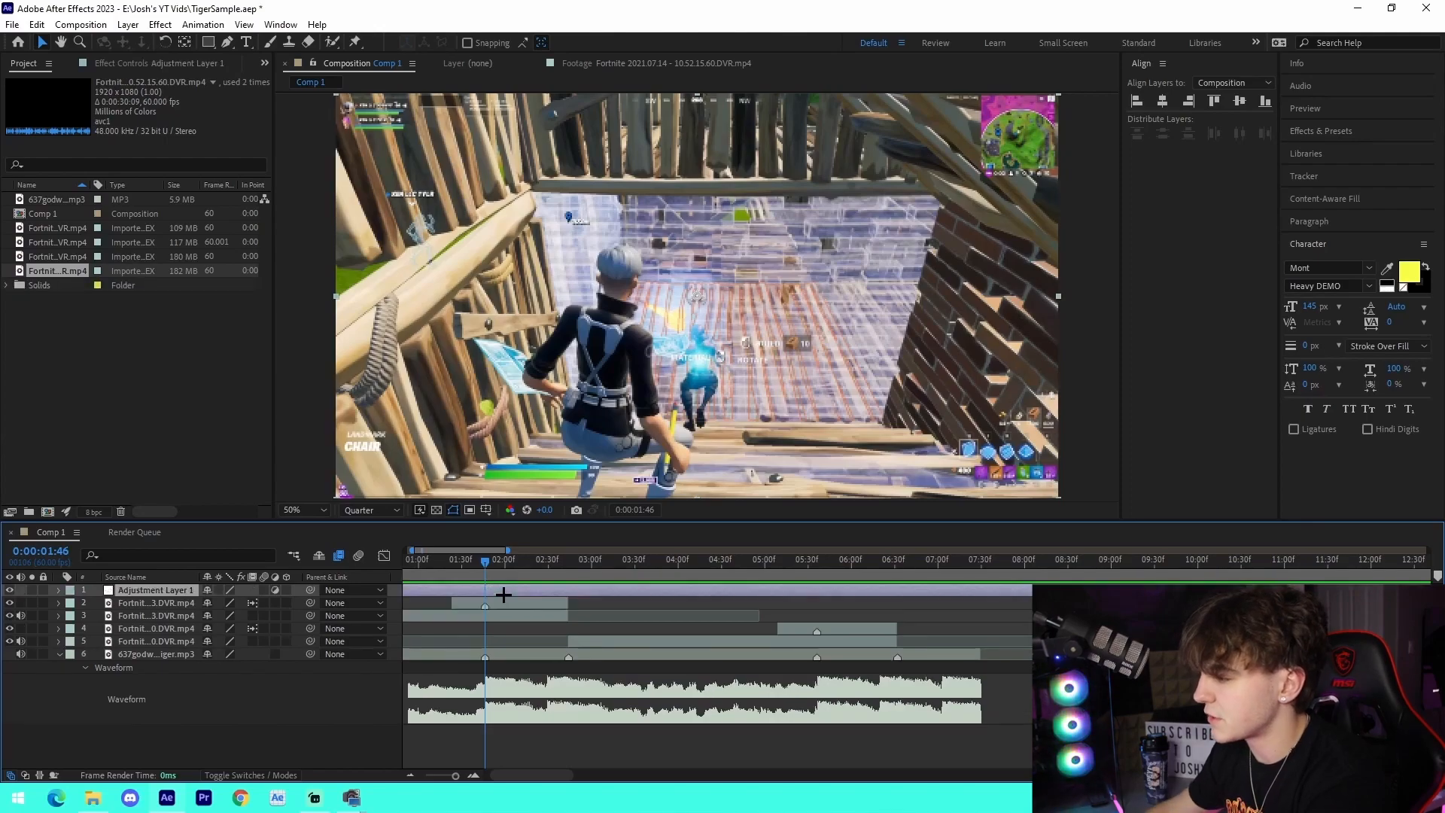
pyautogui.hotkey('ctrl', 'd')
pyautogui.press('Delete')
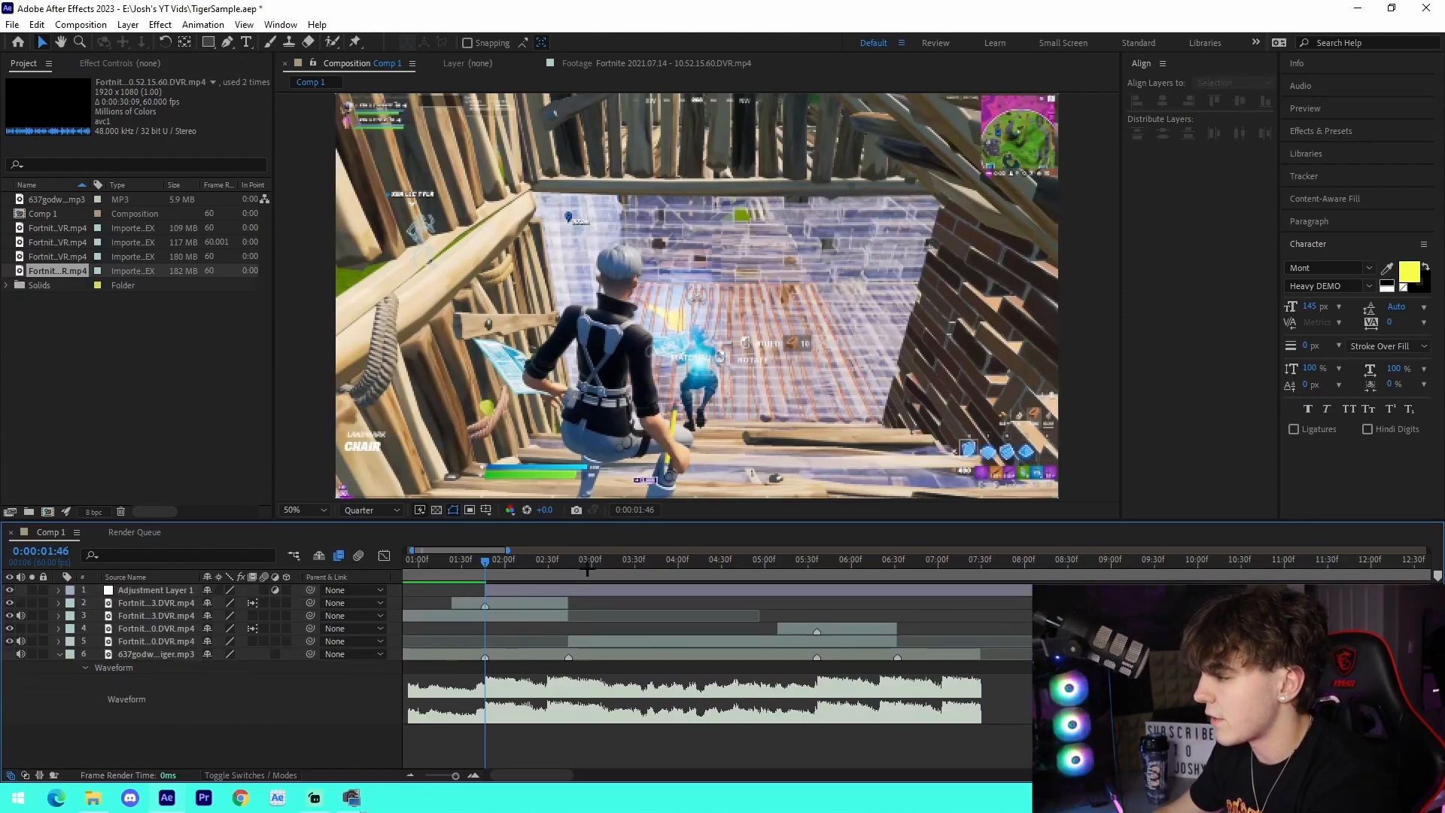
# - Split the adjustment layer at the end of the first clip and delete the portion after it
pyautogui.press('k')
pyautogui.click(595, 590)
pyautogui.hotkey('ctrl', 'shift', 'd')
pyautogui.press('Delete')
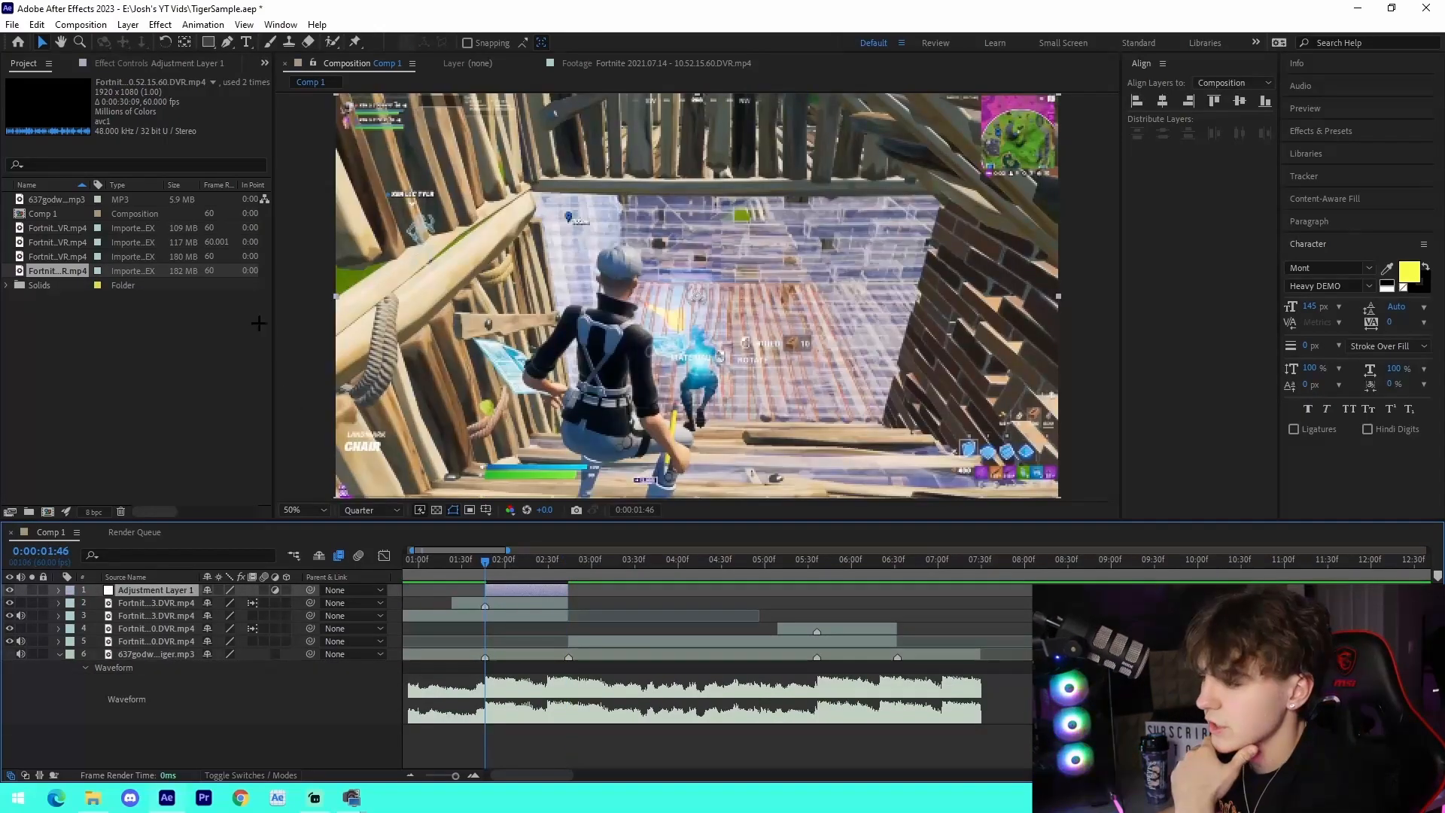
# - Apply the JoshyyCleanImpact2.ffx preset from the AE IMPACTS folder to the adjustment layer and delete its BCC Fast Lens Blur effect
pyautogui.click(203, 24)
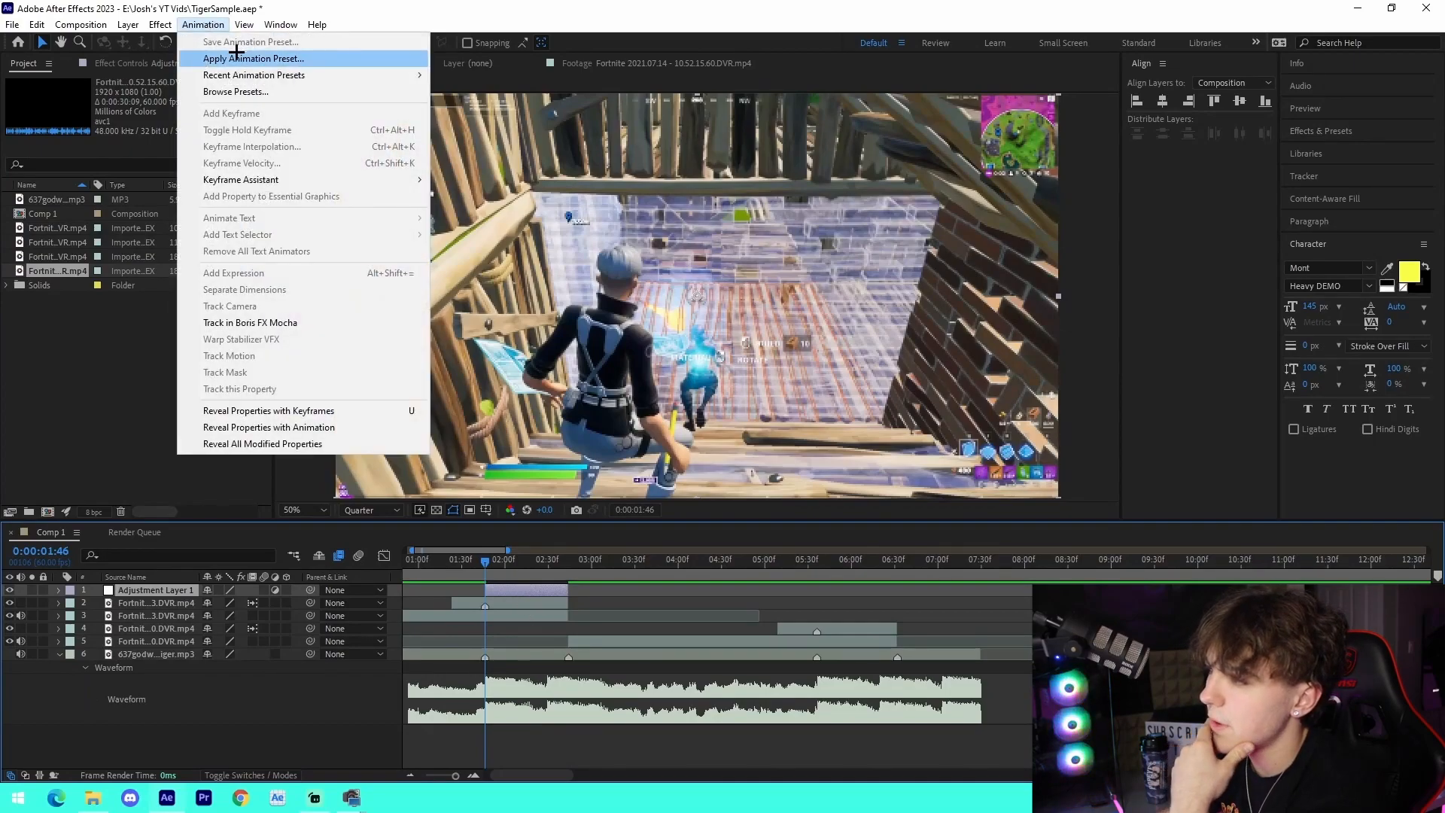
pyautogui.click(242, 55)
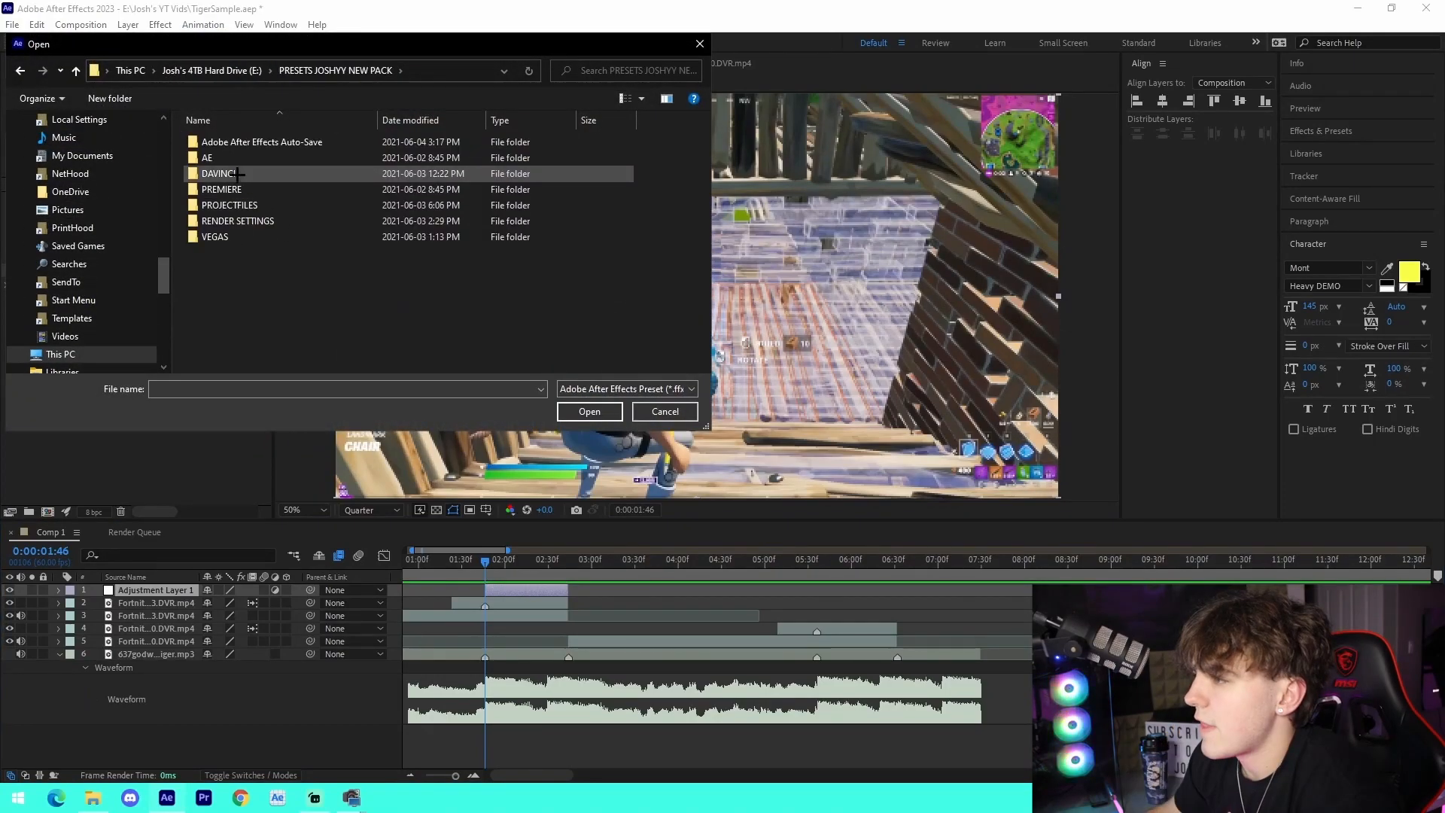
pyautogui.click(222, 157)
pyautogui.doubleClick(222, 157)
pyautogui.doubleClick(226, 158)
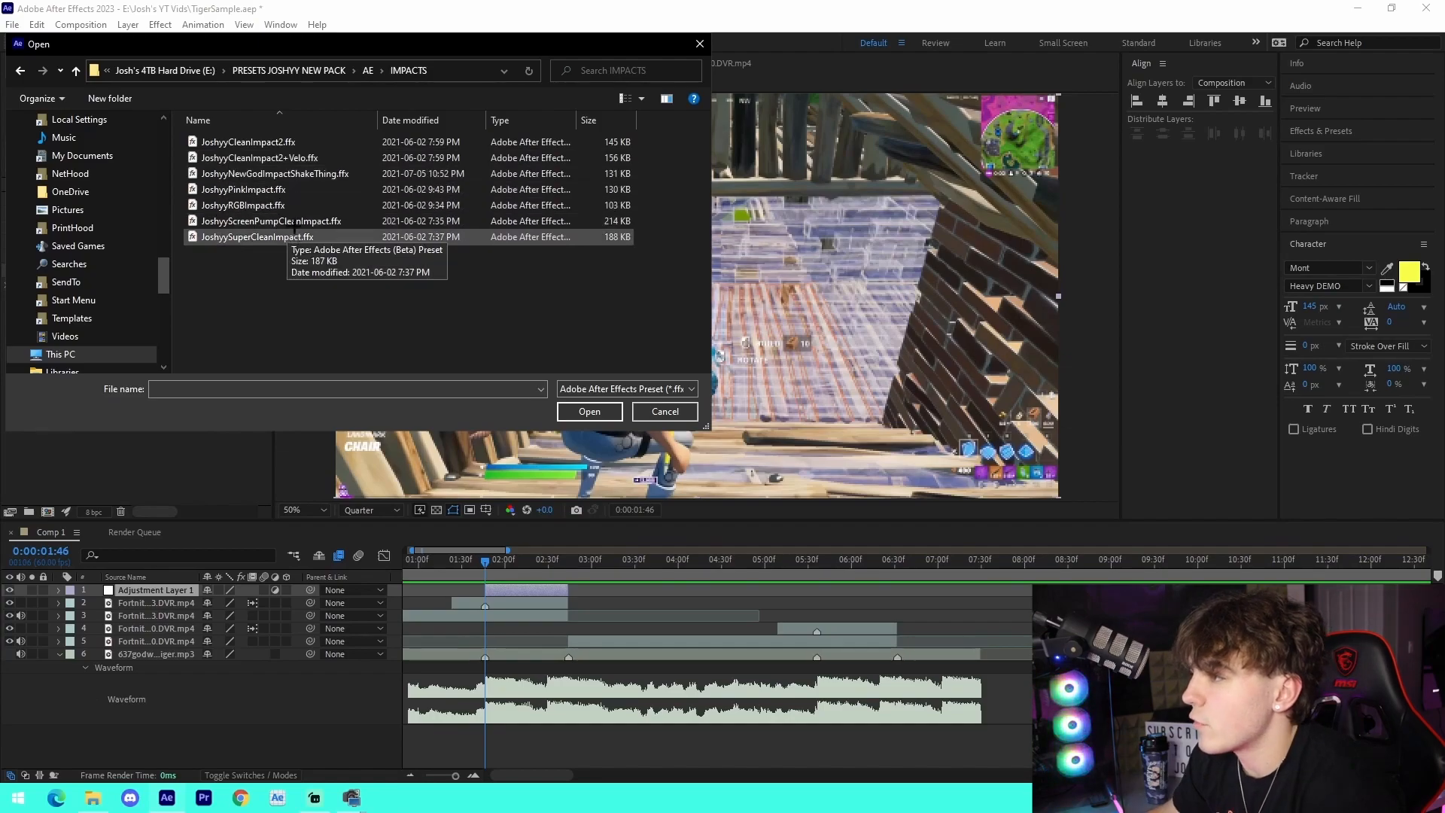
pyautogui.click(250, 142)
pyautogui.click(589, 412)
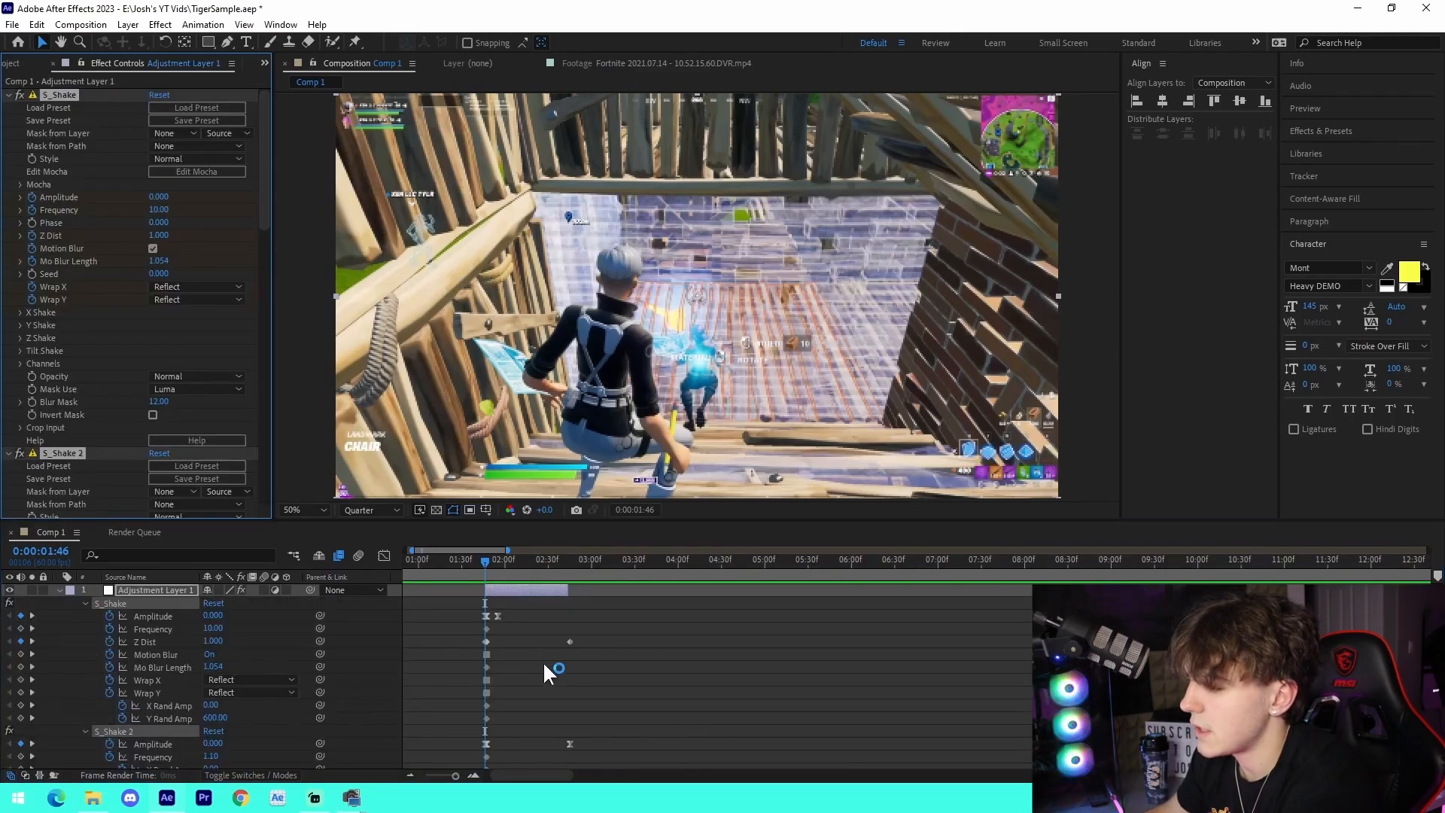
pyautogui.moveTo(264, 188); pyautogui.dragTo(256, 408)
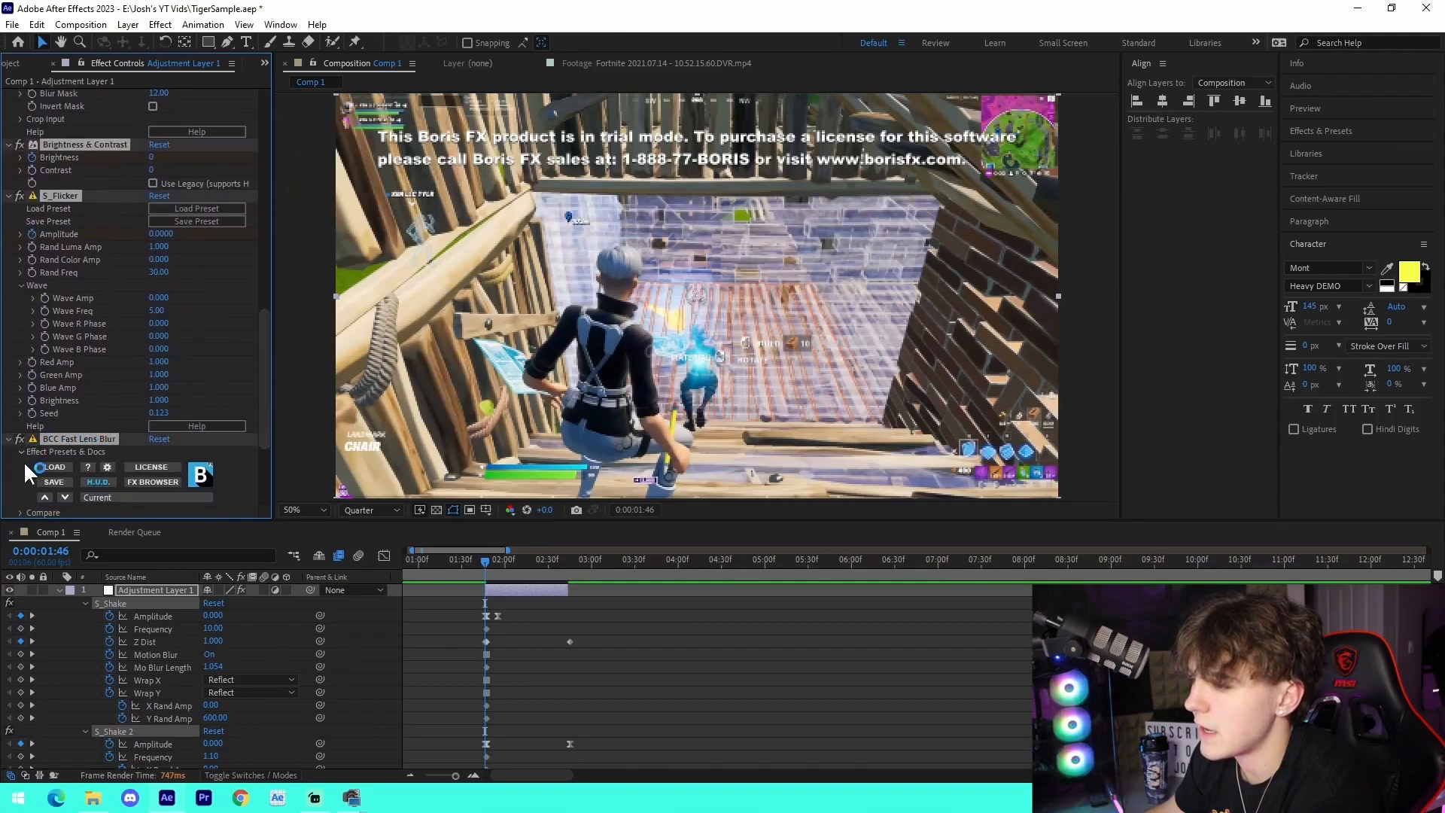
pyautogui.press('Delete')
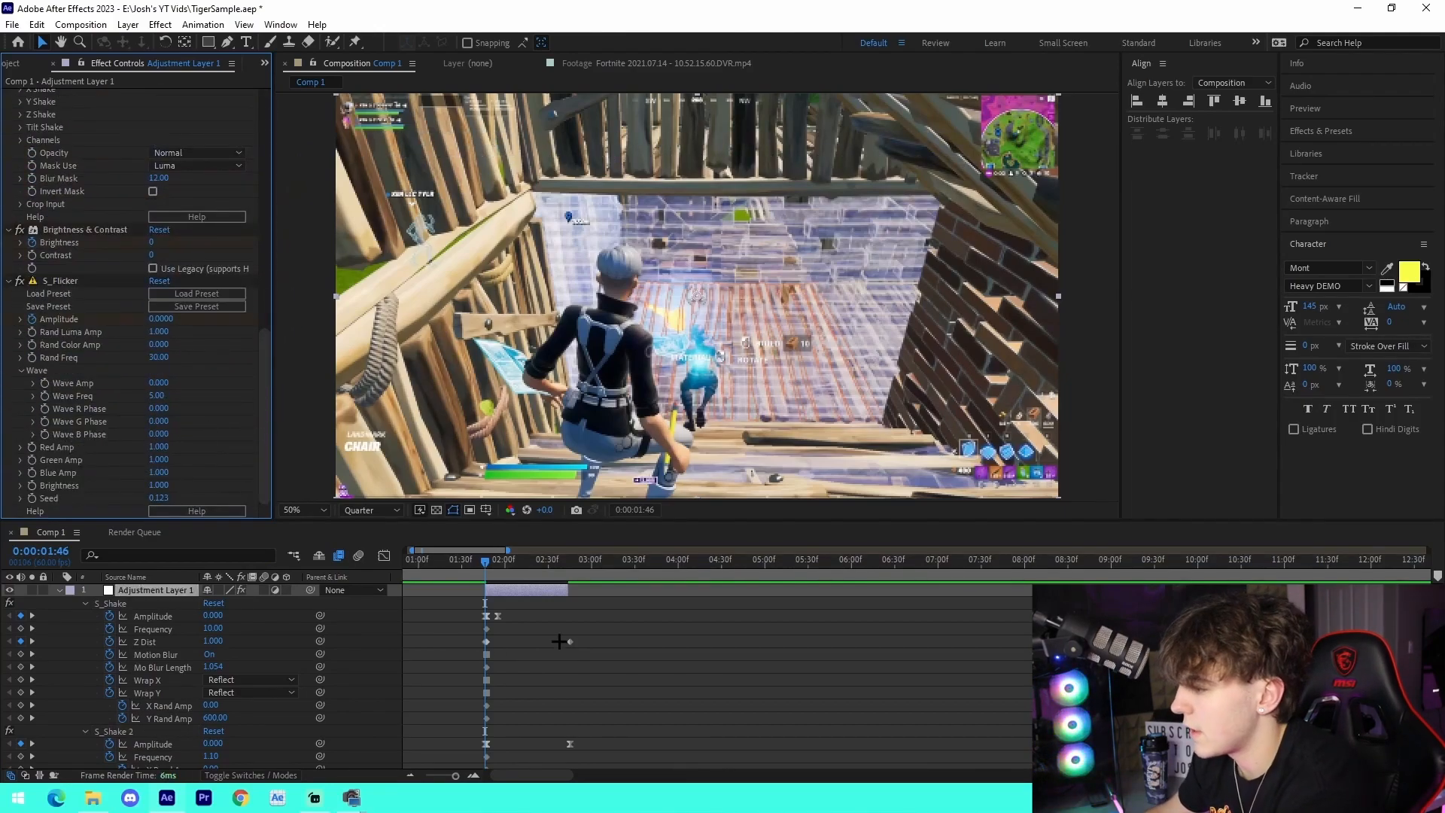
# - Shift the adjustment layer's effect keyframes one frame earlier so that they start at 0:00:01:45
pyautogui.click(471, 775)
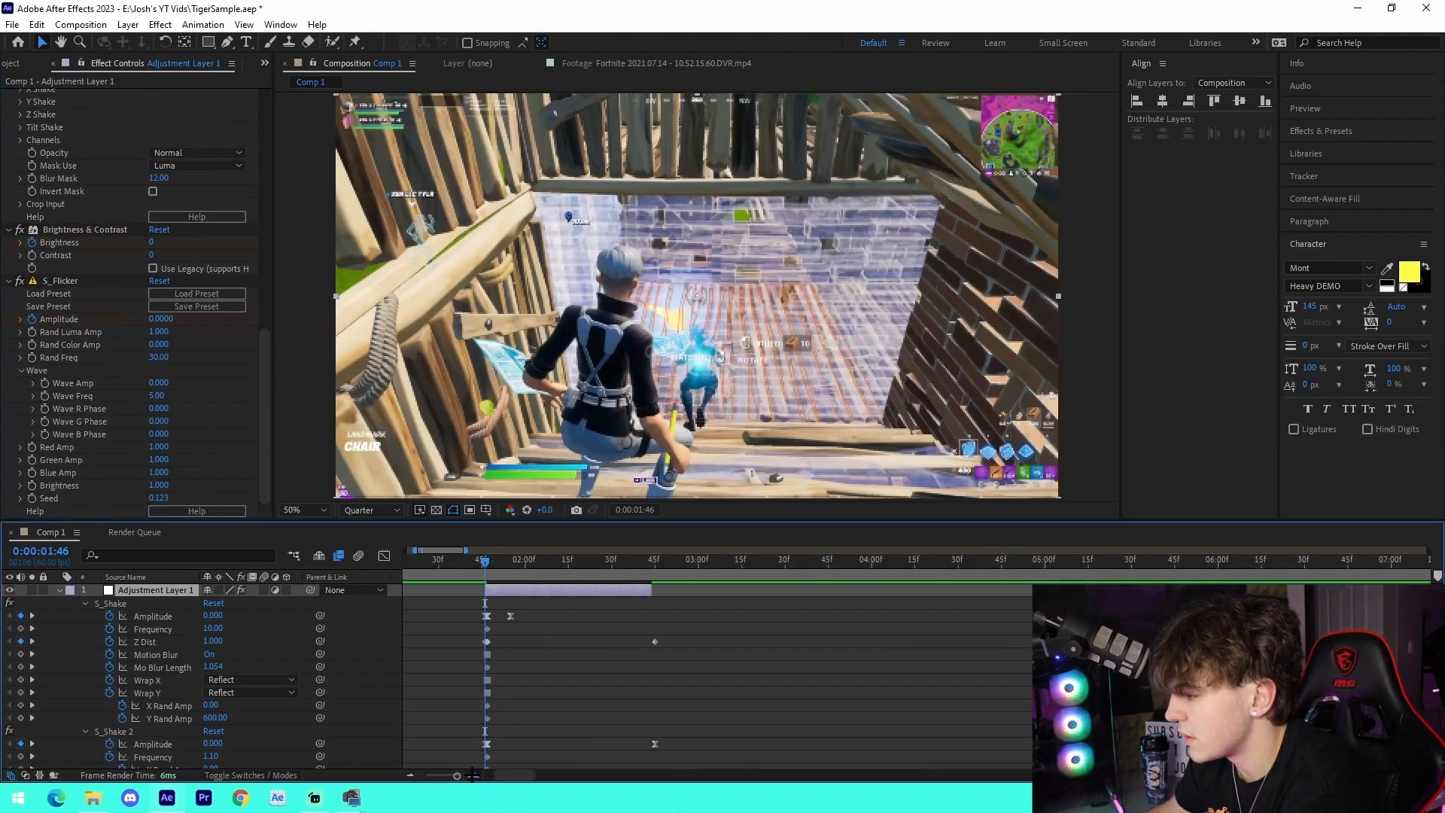
pyautogui.click(473, 776)
pyautogui.scroll(-10, 575, 620)
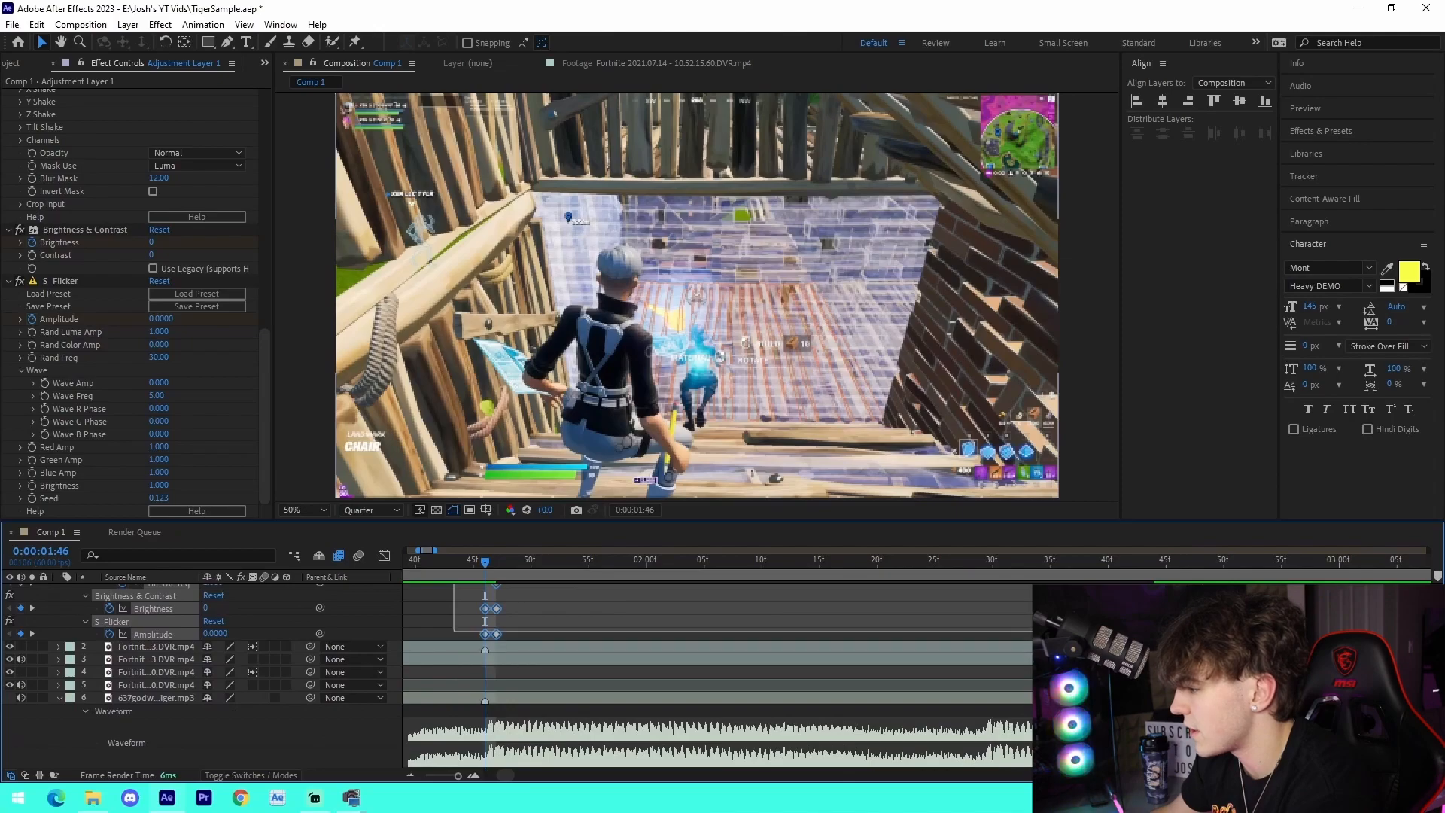
pyautogui.moveTo(497, 634); pyautogui.dragTo(486, 634)
pyautogui.click(471, 563)
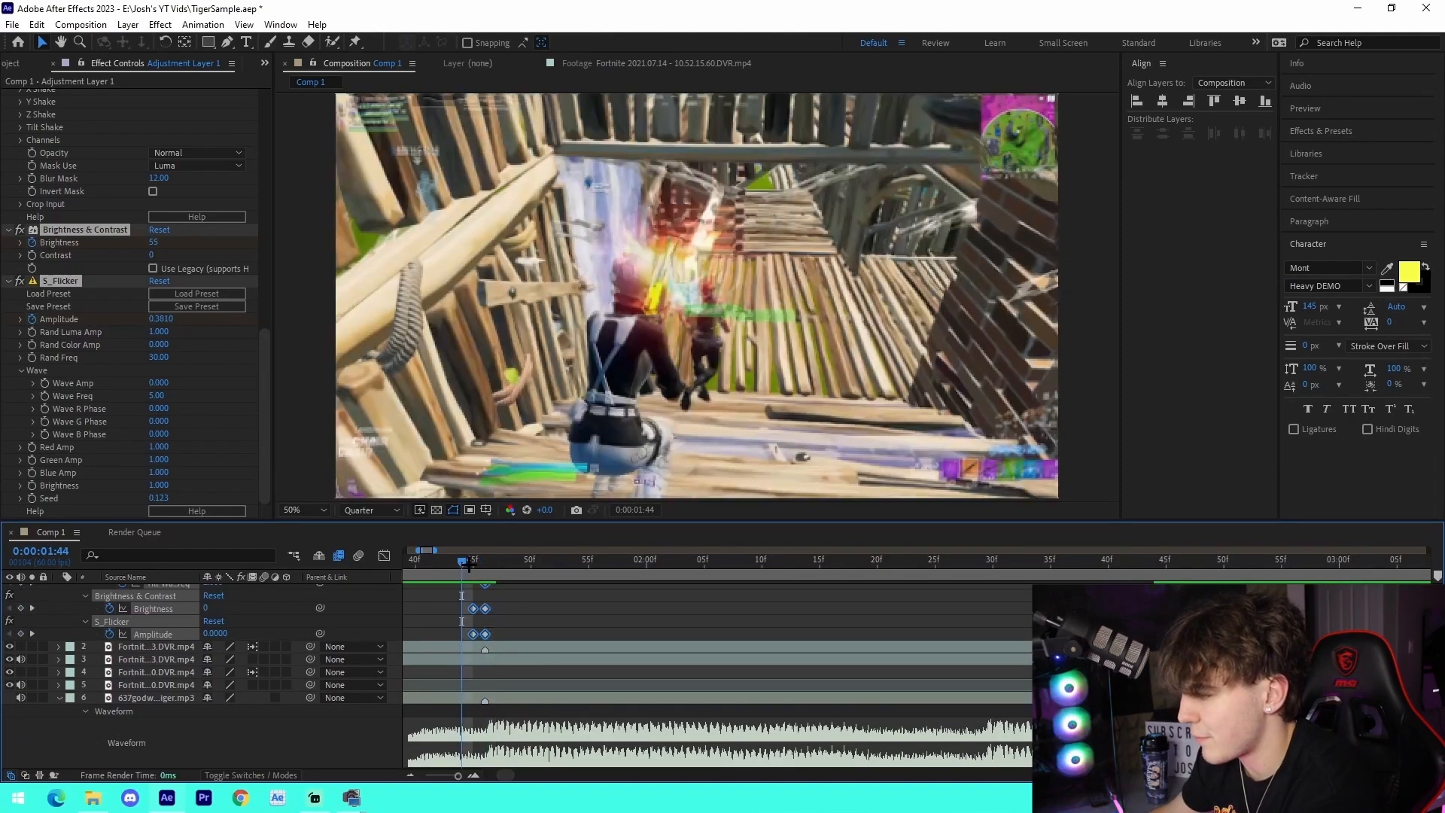
# - Extend the start of the adjustment layer one frame earlier to match its keyframes and preview the impact effect
pyautogui.scroll(10, 526, 639)
pyautogui.click(485, 592)
pyautogui.click(504, 619)
pyautogui.moveTo(486, 592); pyautogui.dragTo(423, 575)
pyautogui.press('space')
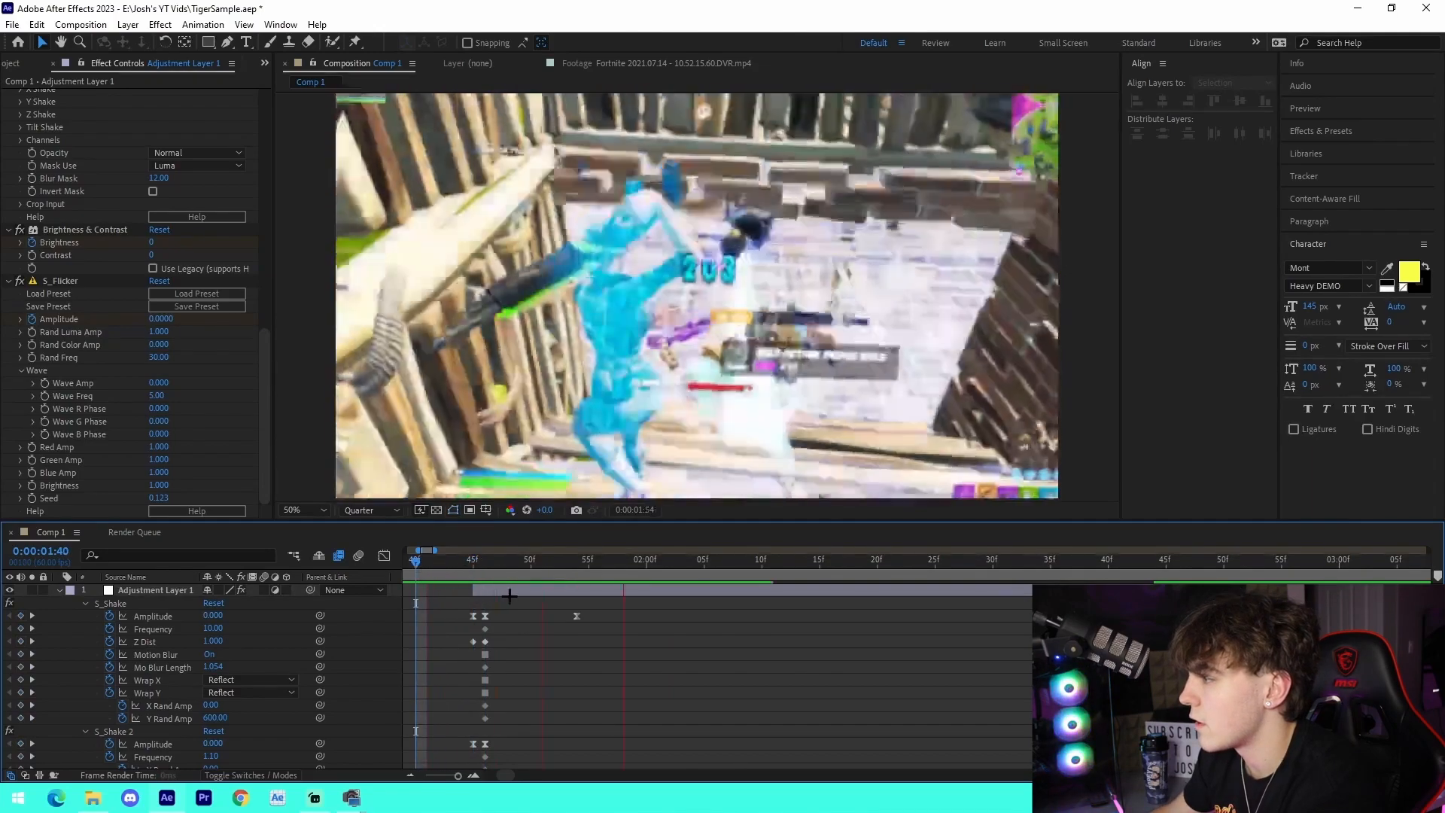
pyautogui.click(454, 565)
pyautogui.press('space')
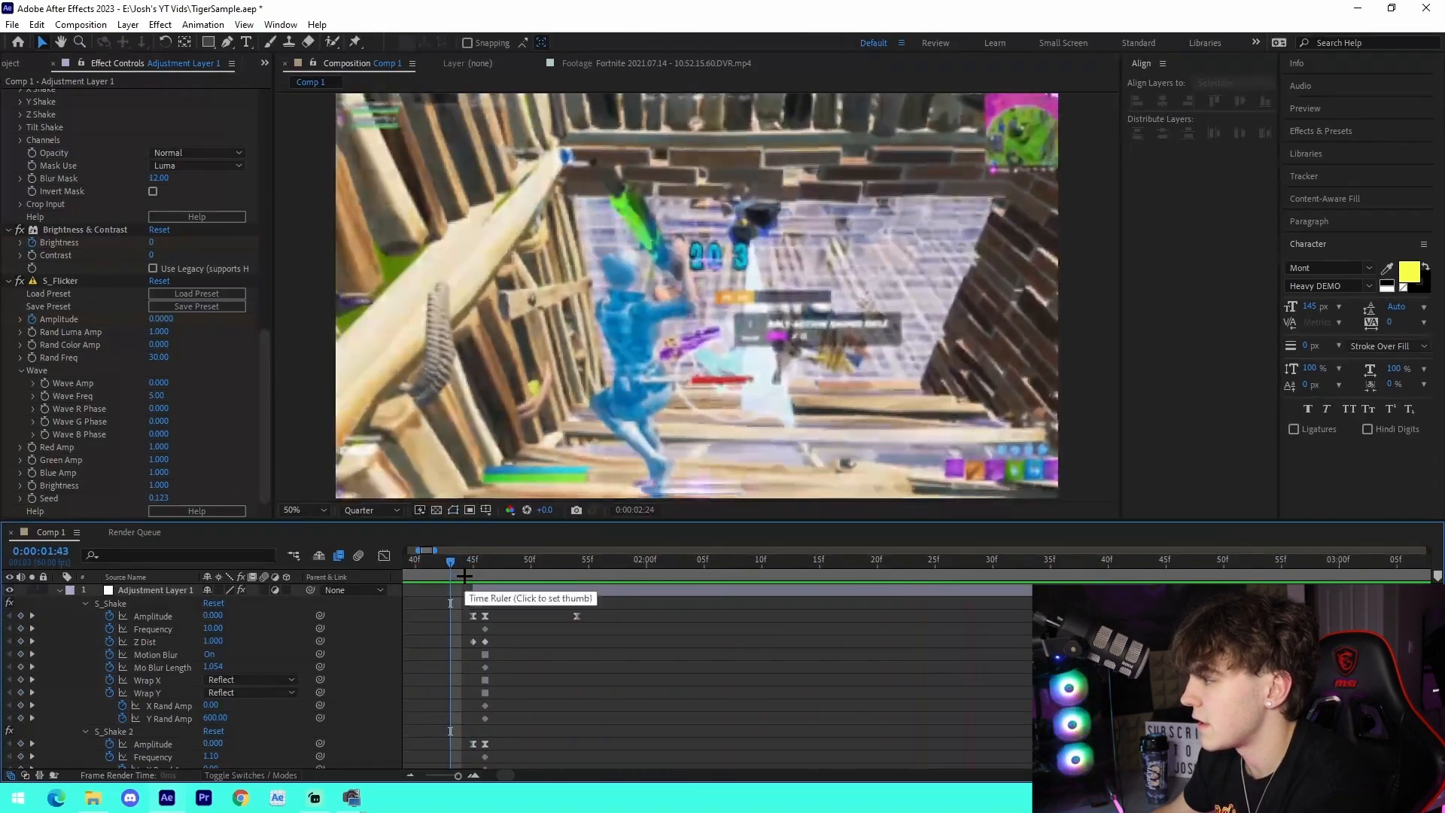
# - Collapse the first adjustment layer's properties and add a layer marker to it at 0:00:01:46
pyautogui.click(58, 591)
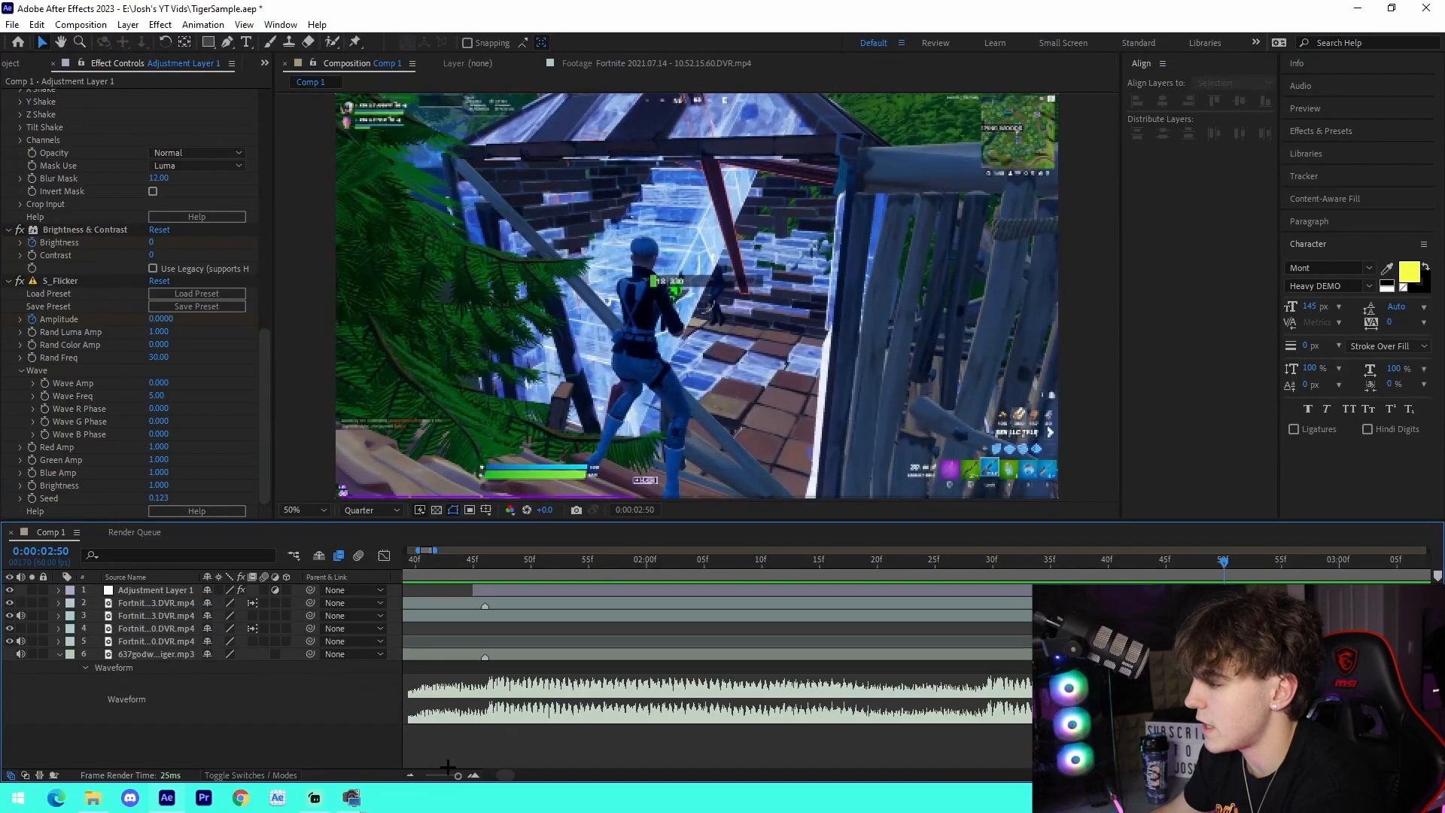
pyautogui.press('-')
pyautogui.click(863, 572)
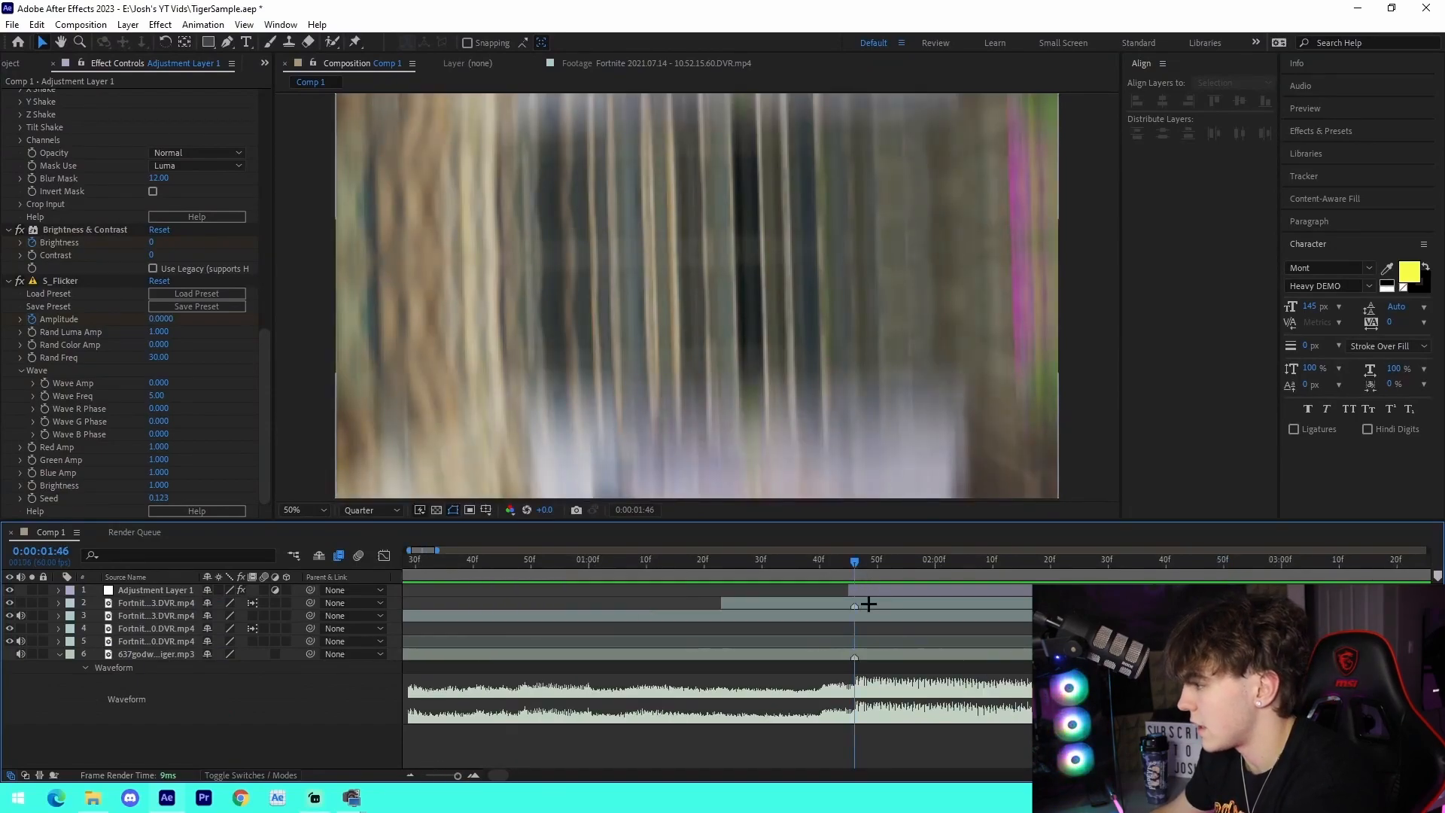
pyautogui.click(860, 592)
pyautogui.press('*')
# - Add a new adjustment layer above the second shot's clips and trim it to run from 0:00:05:36 to 0:00:06:32
pyautogui.hscroll(3, 802, 665)
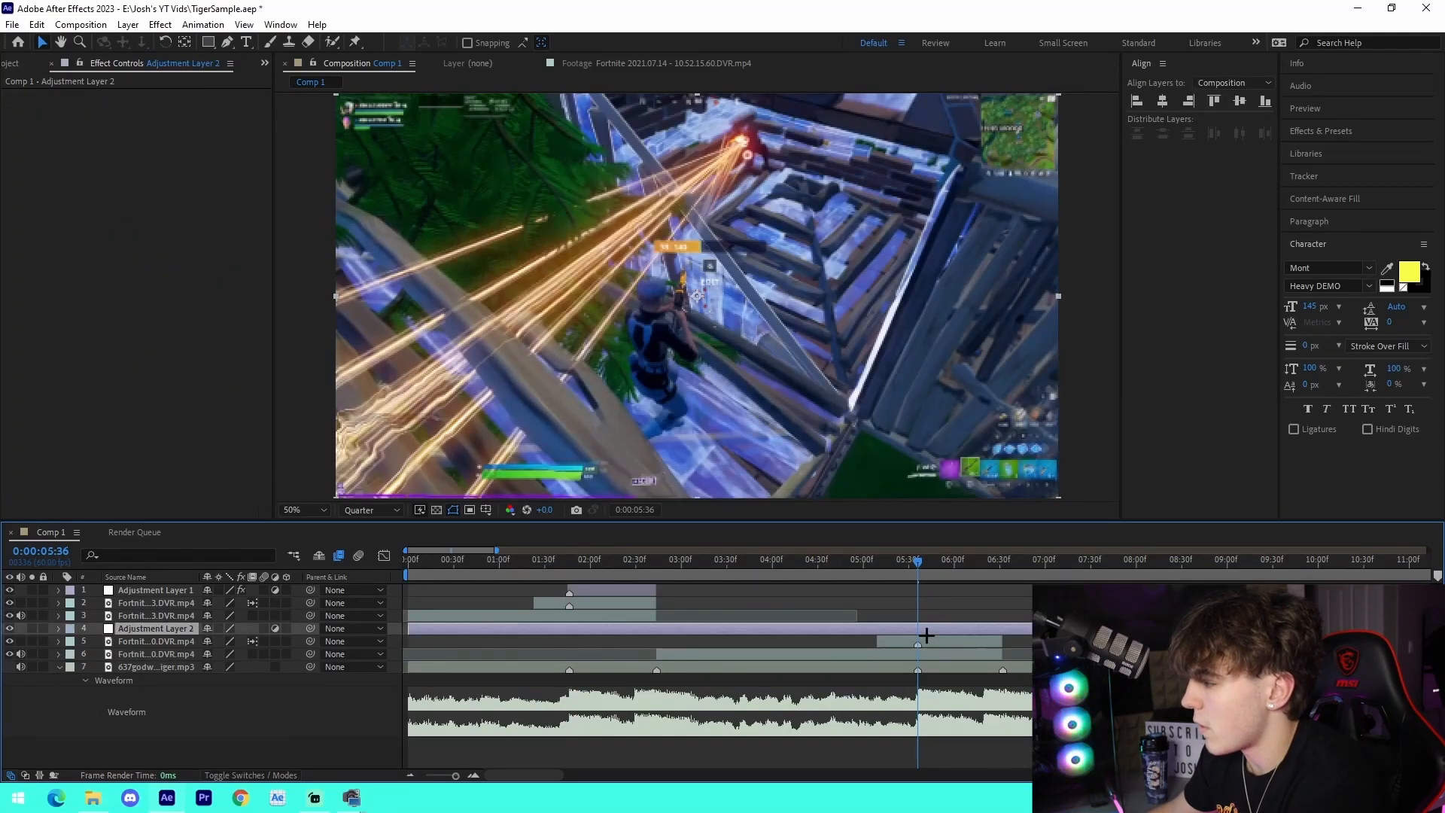
pyautogui.hotkey('ctrl', 'shift', 'd')
pyautogui.click(909, 641)
pyautogui.press('Delete')
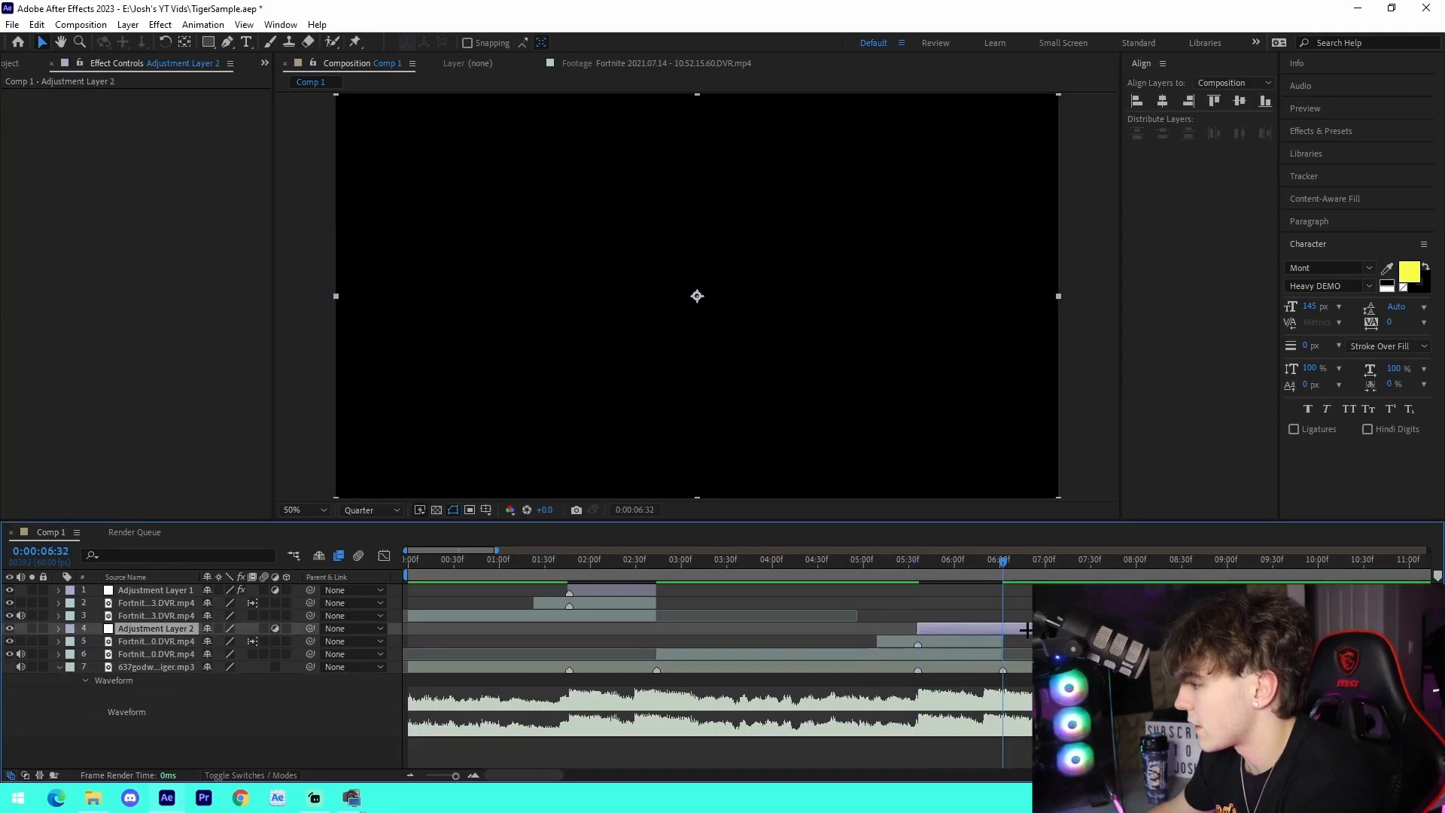
pyautogui.click(937, 626)
# - Apply the JoshyySuperCleanImpact.ffx preset from the IMPACTS folder to the second adjustment layer at 0:00:05:36
pyautogui.click(201, 24)
pyautogui.click(220, 52)
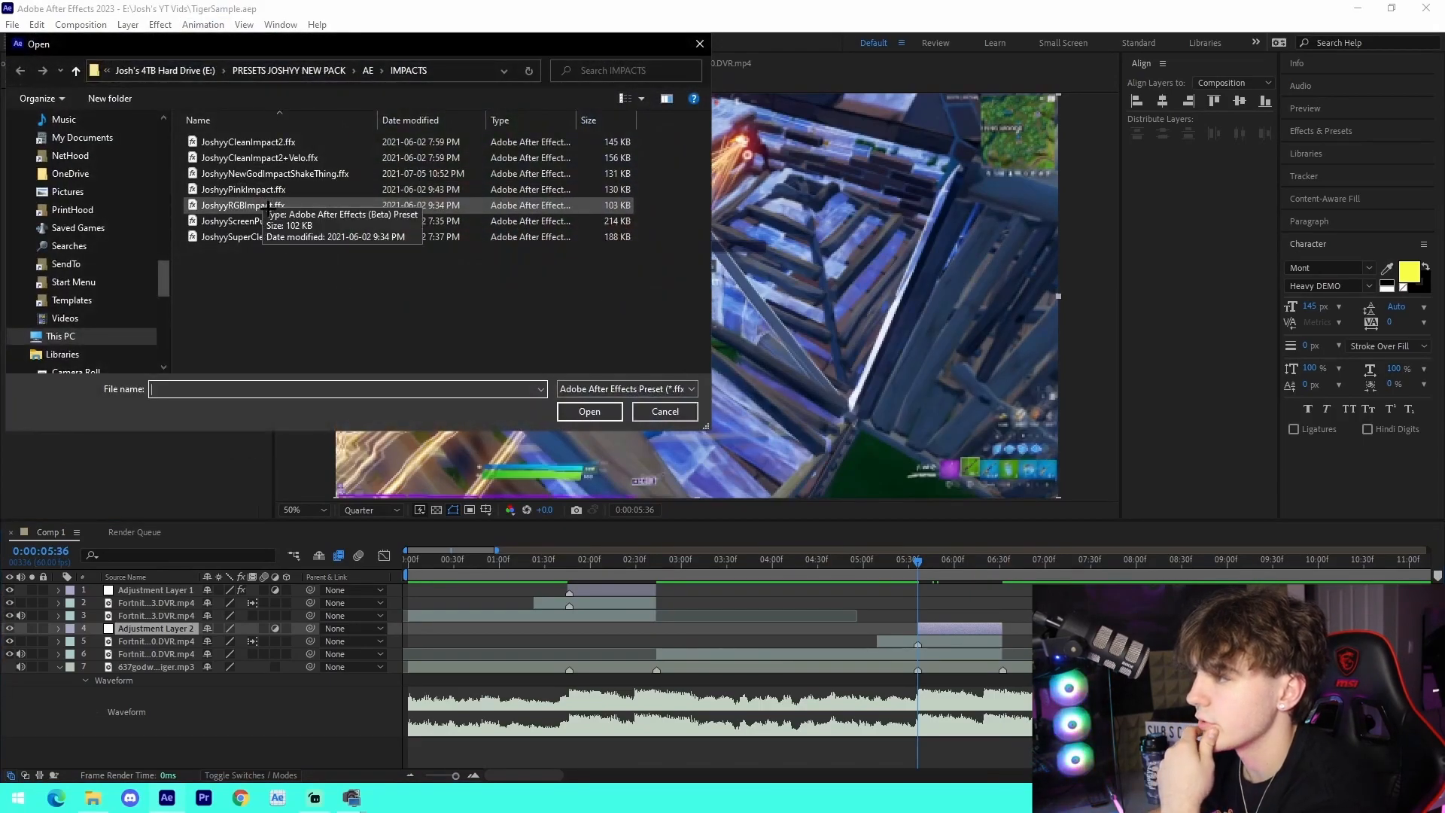
pyautogui.click(255, 236)
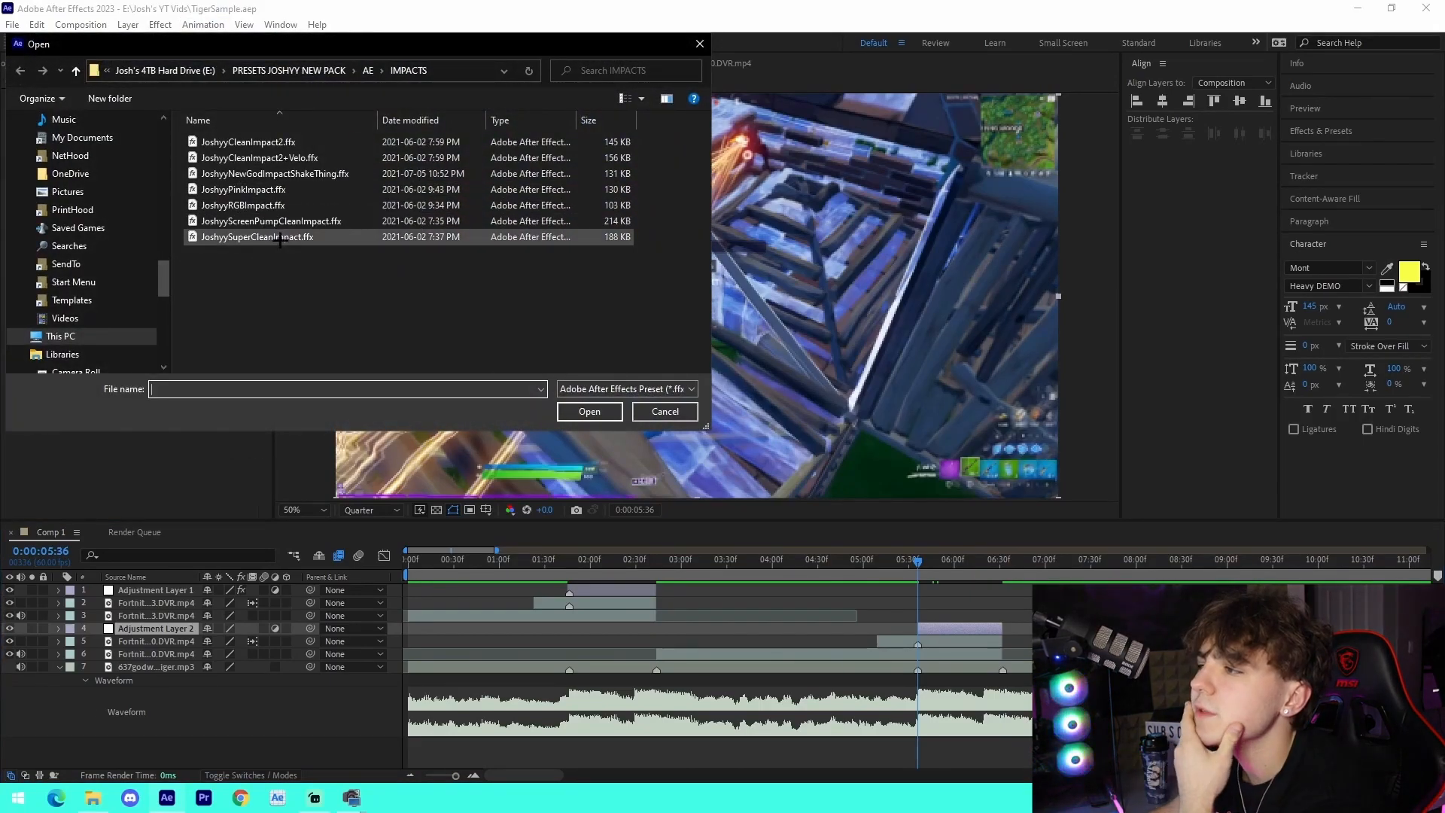
pyautogui.click(594, 412)
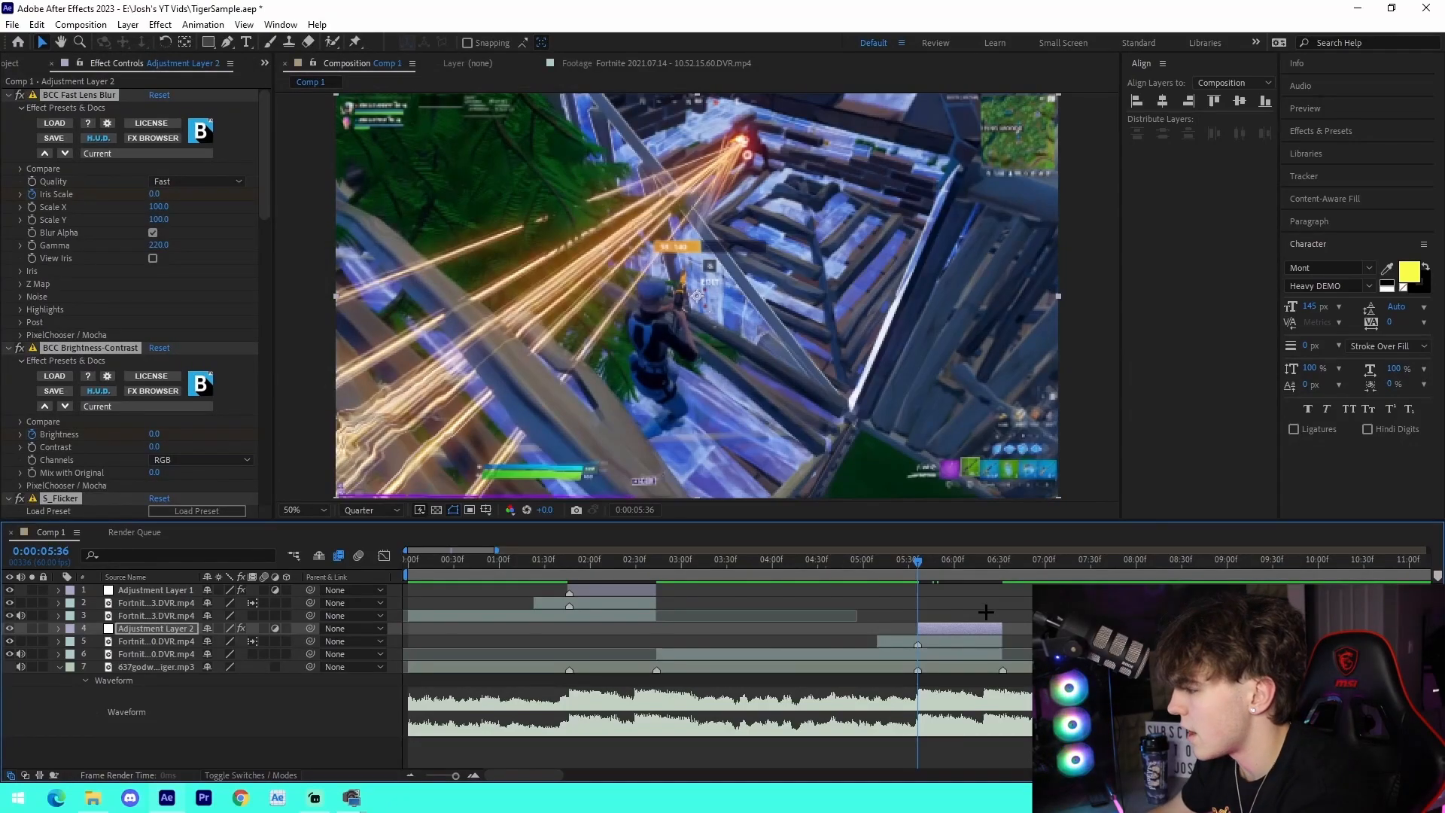
# - Shift the second adjustment layer's effect keyframes to start at 0:00:05:35 and extend the layer's start one frame earlier to match
pyautogui.press('u')
pyautogui.click(476, 775)
pyautogui.moveTo(887, 643); pyautogui.dragTo(1121, 735)
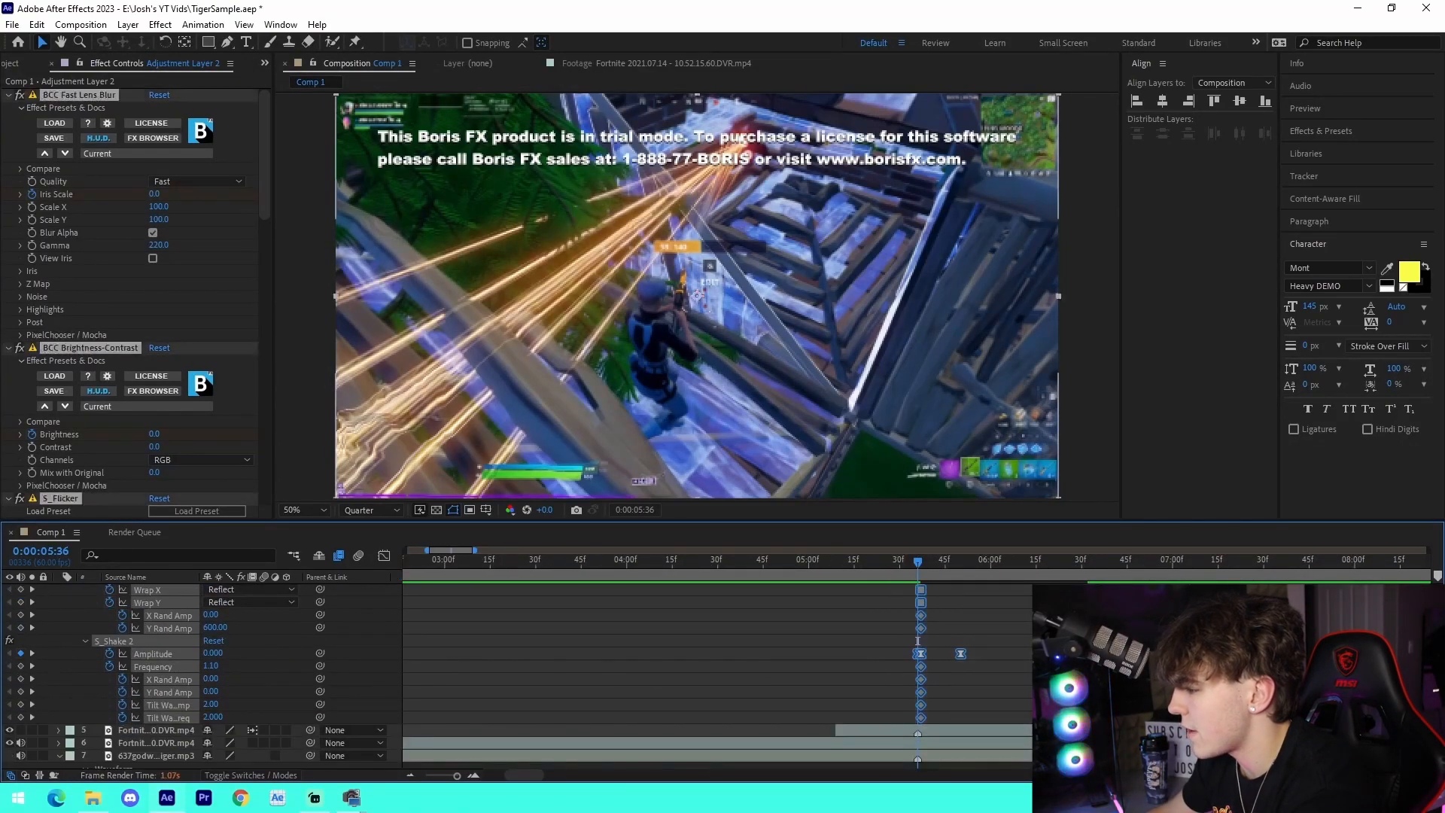
pyautogui.doubleClick(475, 777)
pyautogui.moveTo(935, 655); pyautogui.dragTo(926, 656)
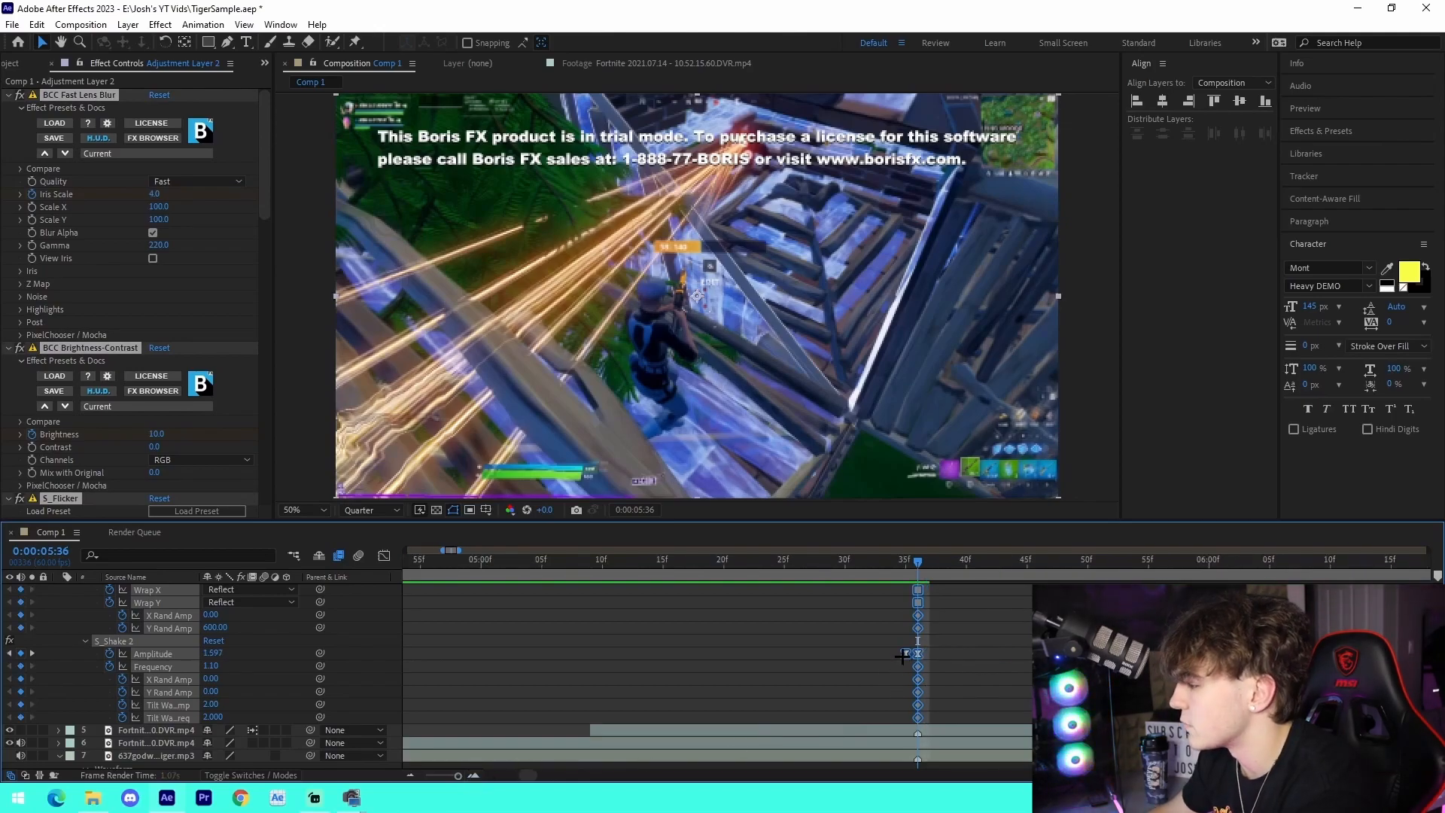
pyautogui.scroll(5, 967, 670)
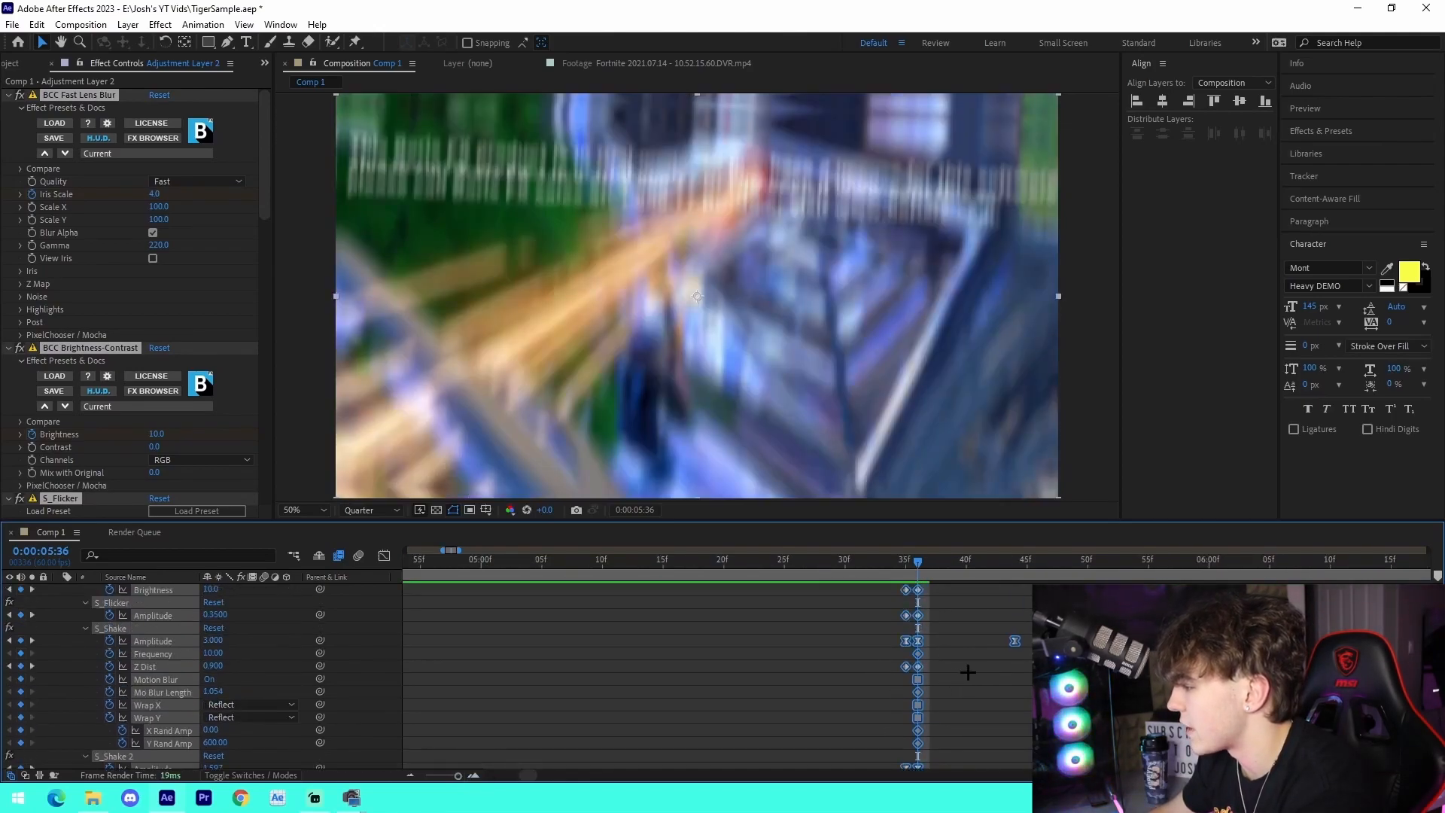
pyautogui.moveTo(918, 616); pyautogui.dragTo(906, 615)
# - Delete the BCC Fast Lens Blur and BCC Brightness-Contrast effects from the second adjustment layer and preview the impact from 0:00:05:29
pyautogui.moveTo(884, 566); pyautogui.dragTo(832, 579)
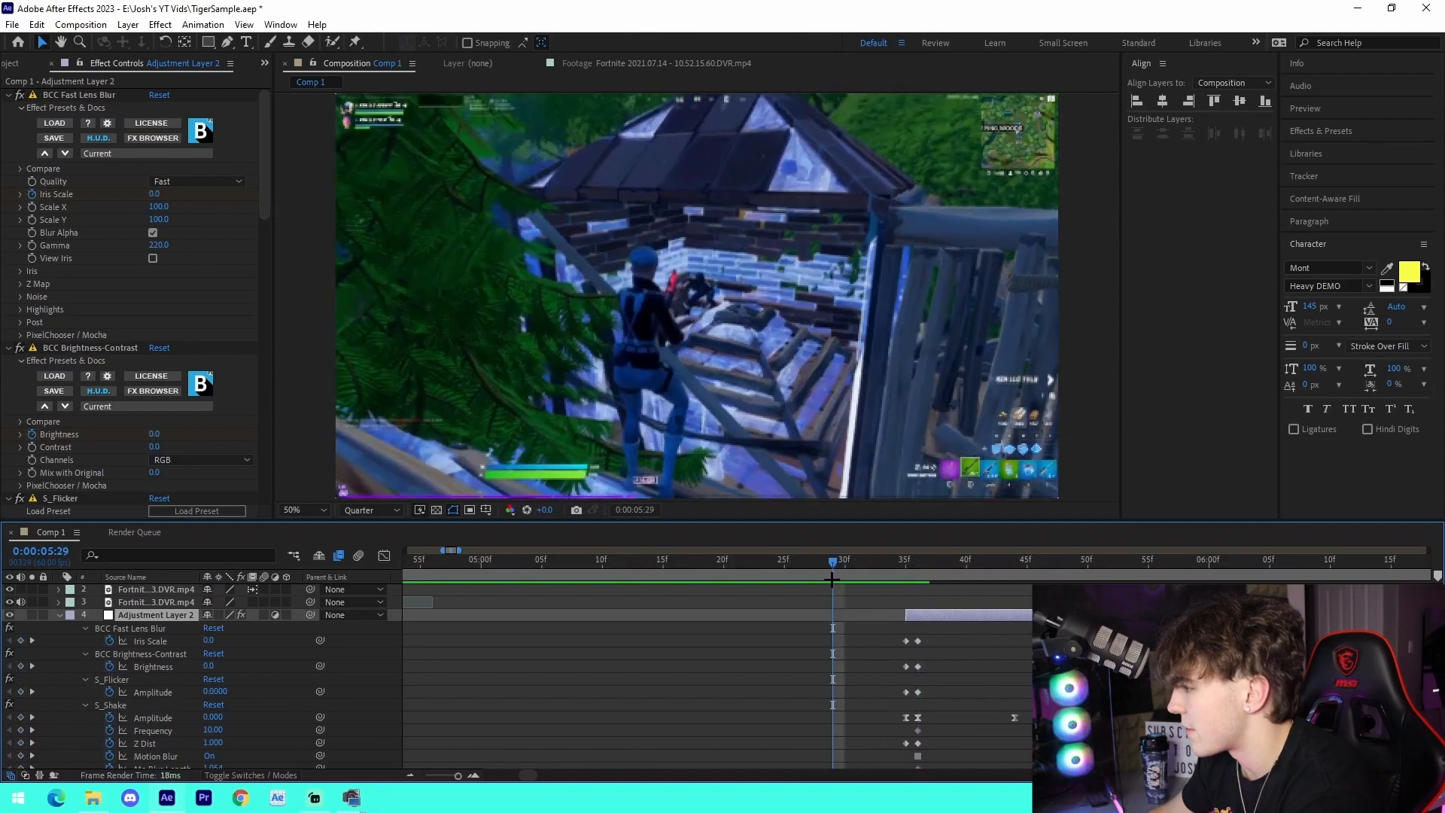
pyautogui.press('space')
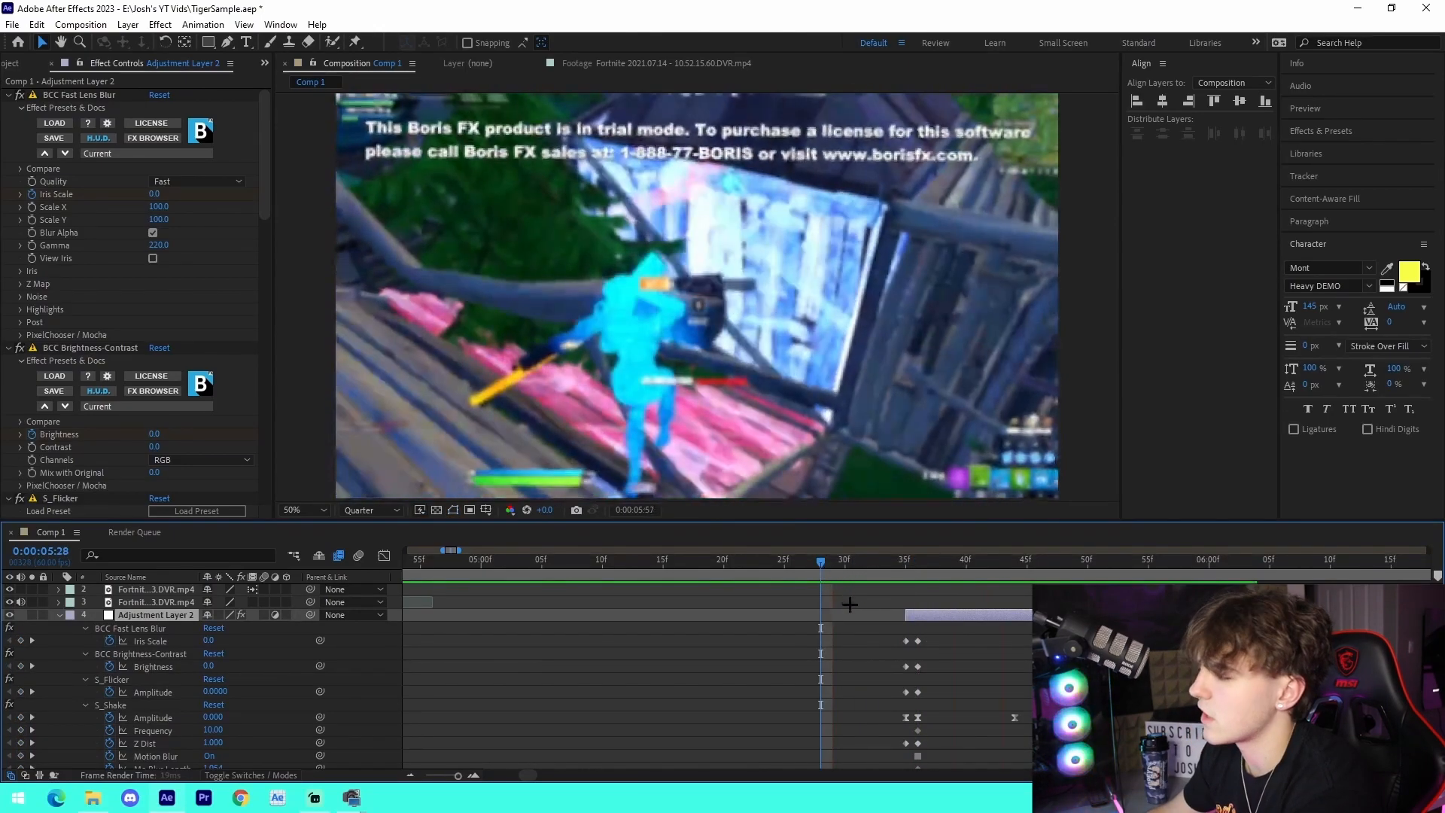
pyautogui.press('space')
pyautogui.press('space')
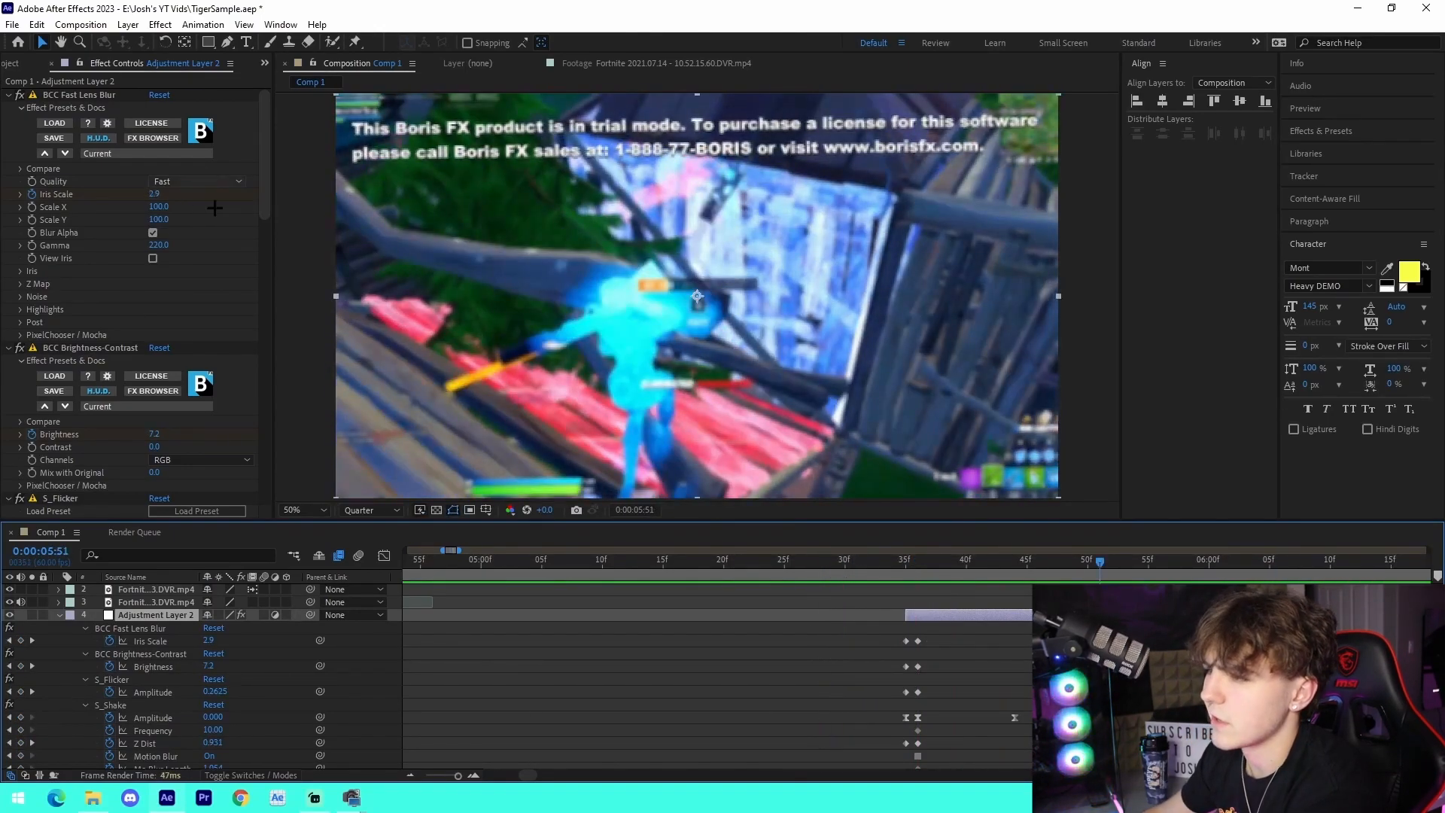
pyautogui.click(109, 95)
pyautogui.press('Delete')
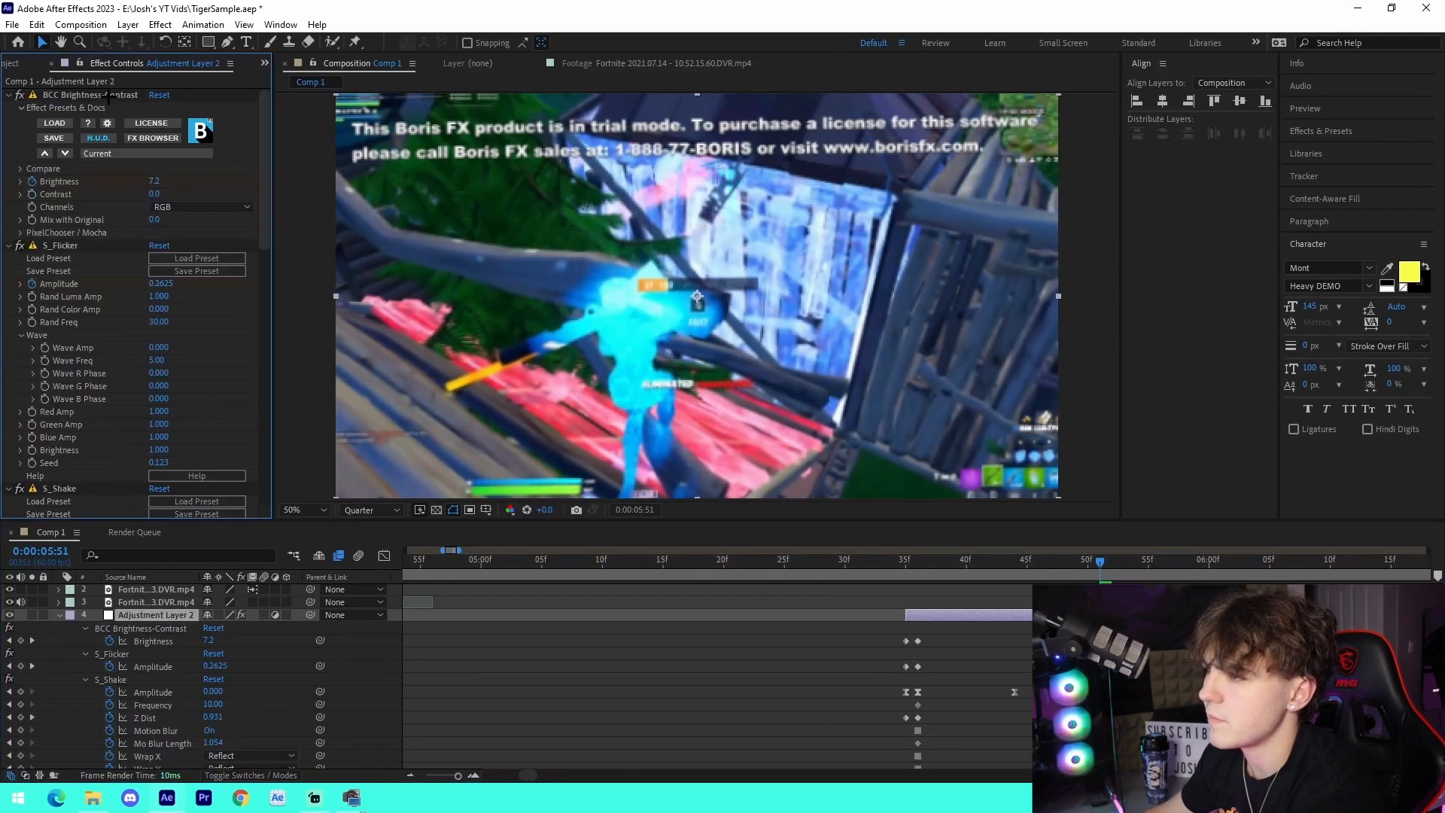
pyautogui.click(109, 96)
pyautogui.press('Delete')
pyautogui.click(876, 602)
pyautogui.click(832, 563)
pyautogui.press('space')
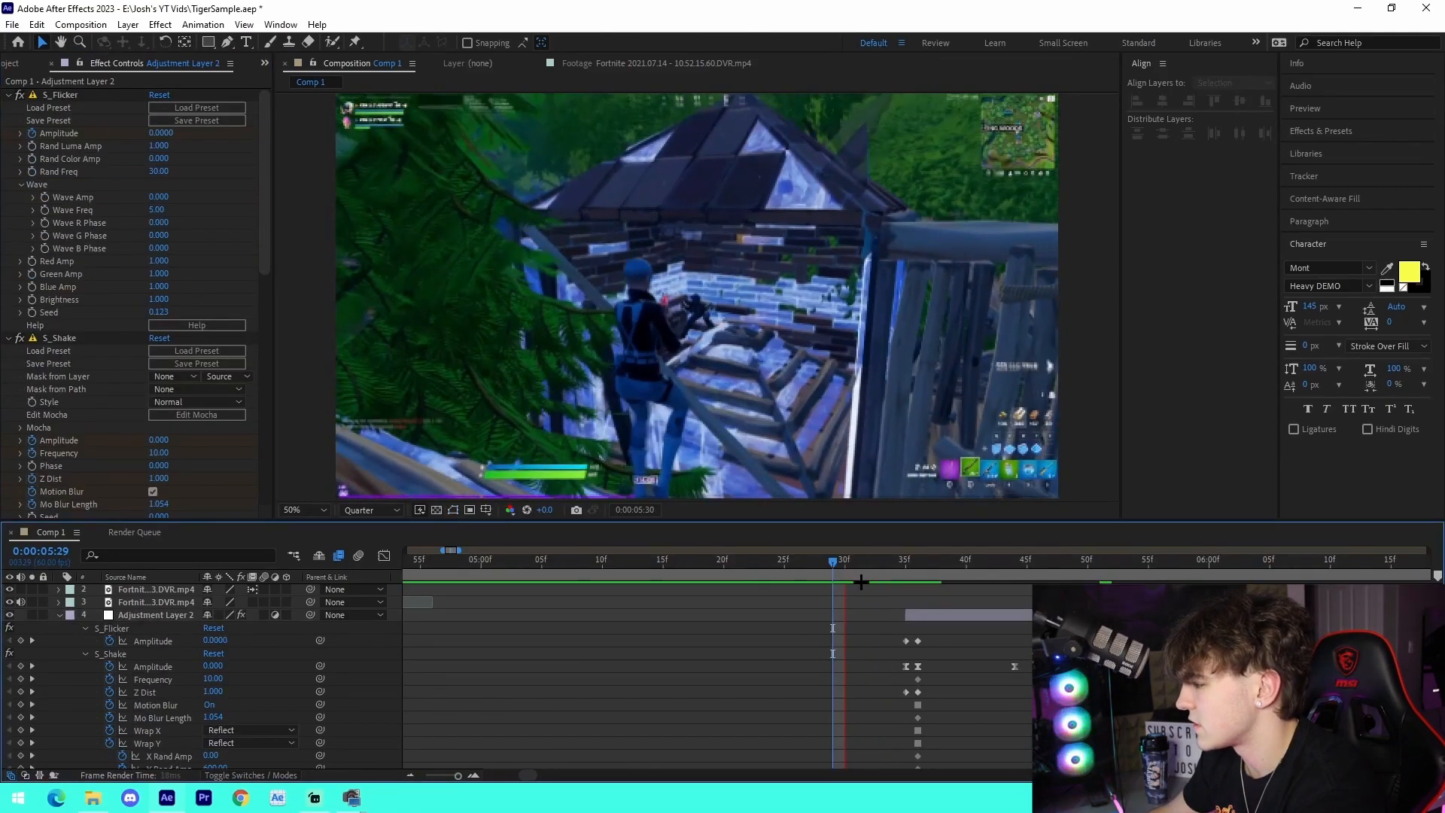
# - Collapse the second adjustment layer's properties, return to 0:00:05:36 and save the project
pyautogui.click(410, 773)
pyautogui.moveTo(452, 653); pyautogui.dragTo(218, 648)
pyautogui.press('l')
pyautogui.press('l')
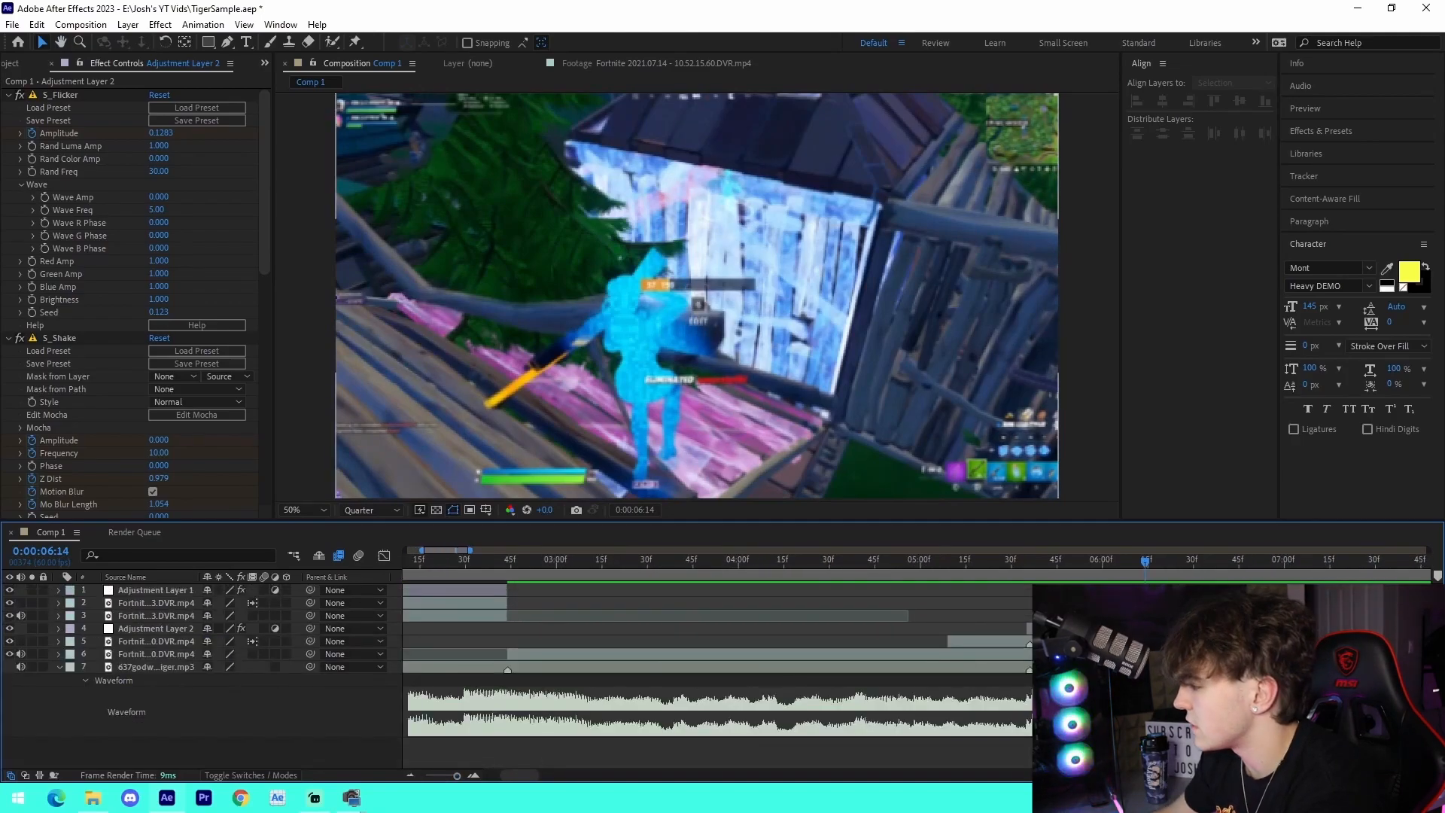
pyautogui.click(1030, 562)
pyautogui.click(1030, 628)
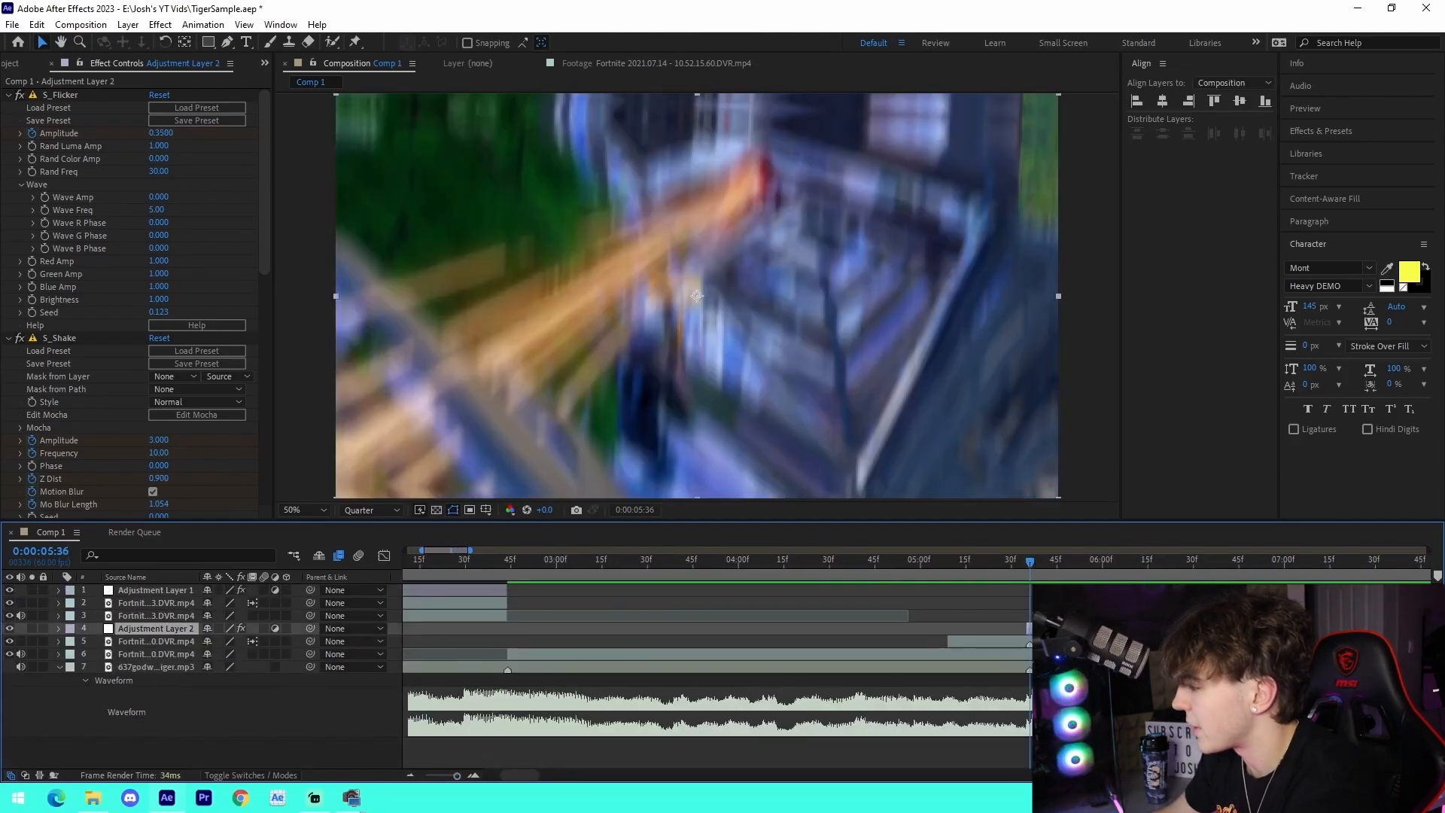
pyautogui.click(923, 622)
pyautogui.hotkey('ctrl', 's')
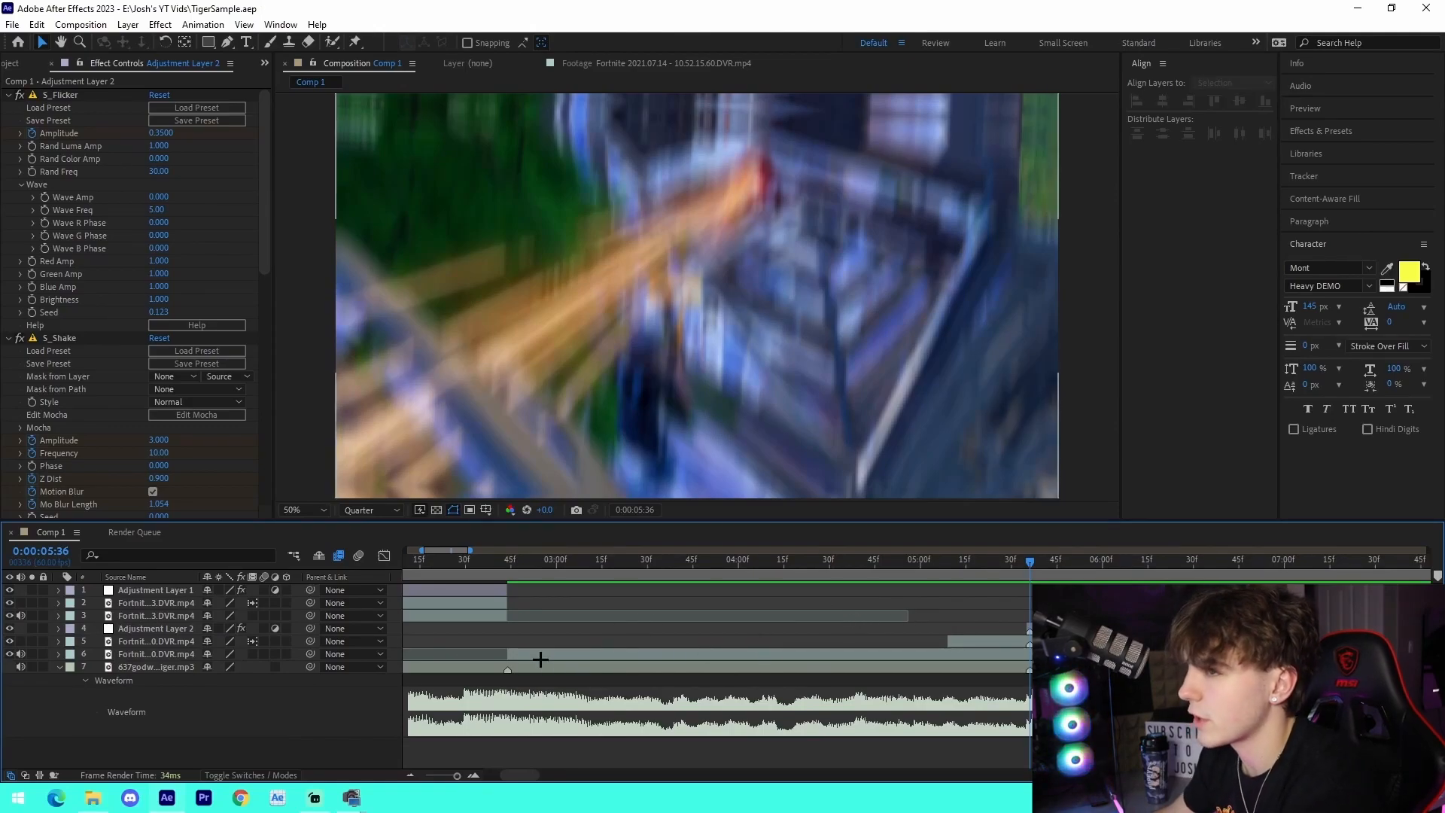
# - Add a third adjustment layer over the first shot and apply the JoshyyTwitchyBuildupShake.ffx preset from the BUILDUPS folder at 0:00:01:46
pyautogui.hscroll(-5, 540, 659)
pyautogui.click(730, 563)
pyautogui.click(745, 602)
pyautogui.hotkey('ctrl', 'alt', 'y')
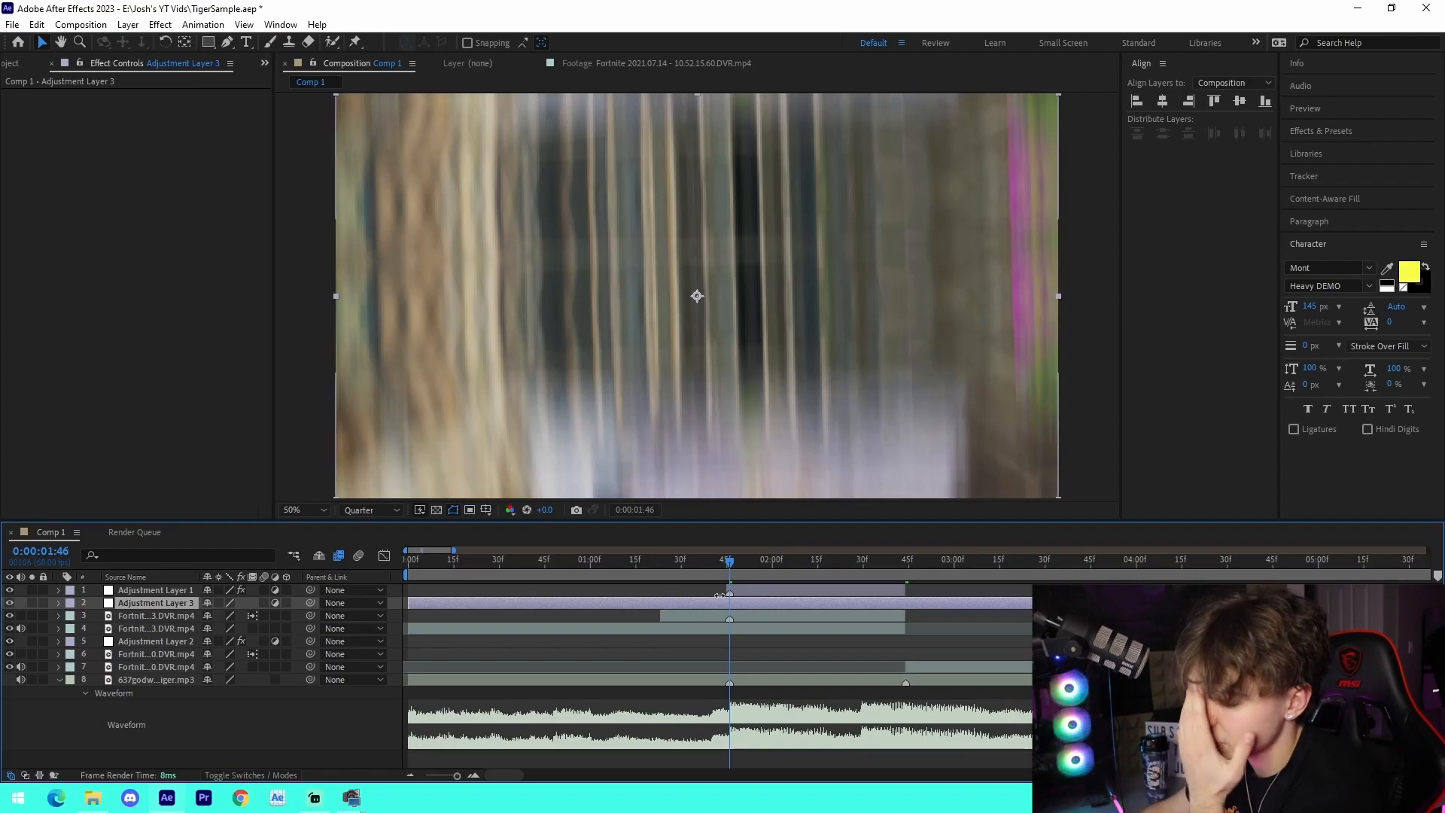
pyautogui.click(203, 24)
pyautogui.click(229, 57)
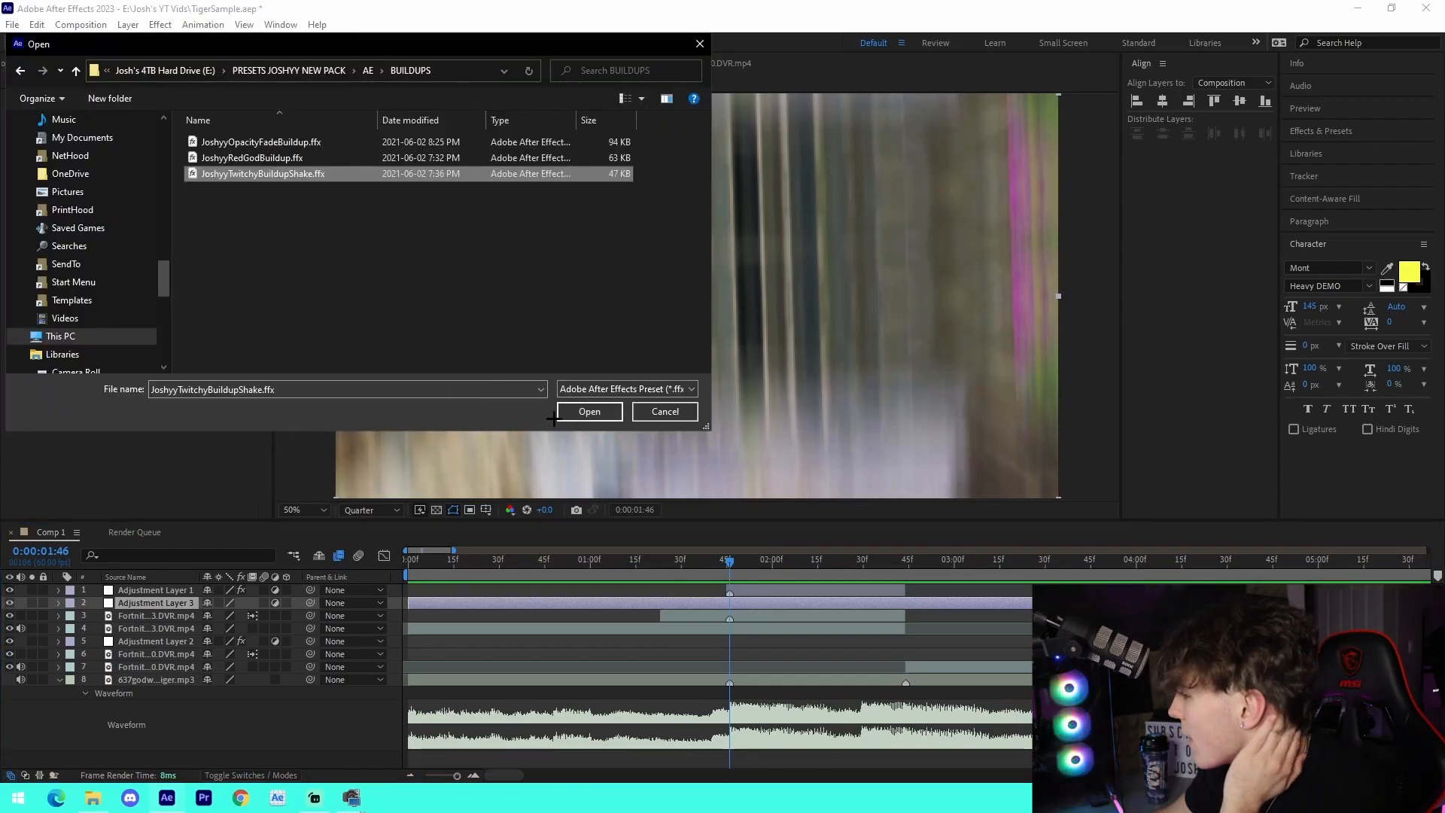
pyautogui.click(576, 411)
# - Move the buildup shake's Amplitude keyframes earlier so that they run from 0:00:01:00 to 0:00:01:47
pyautogui.press('u')
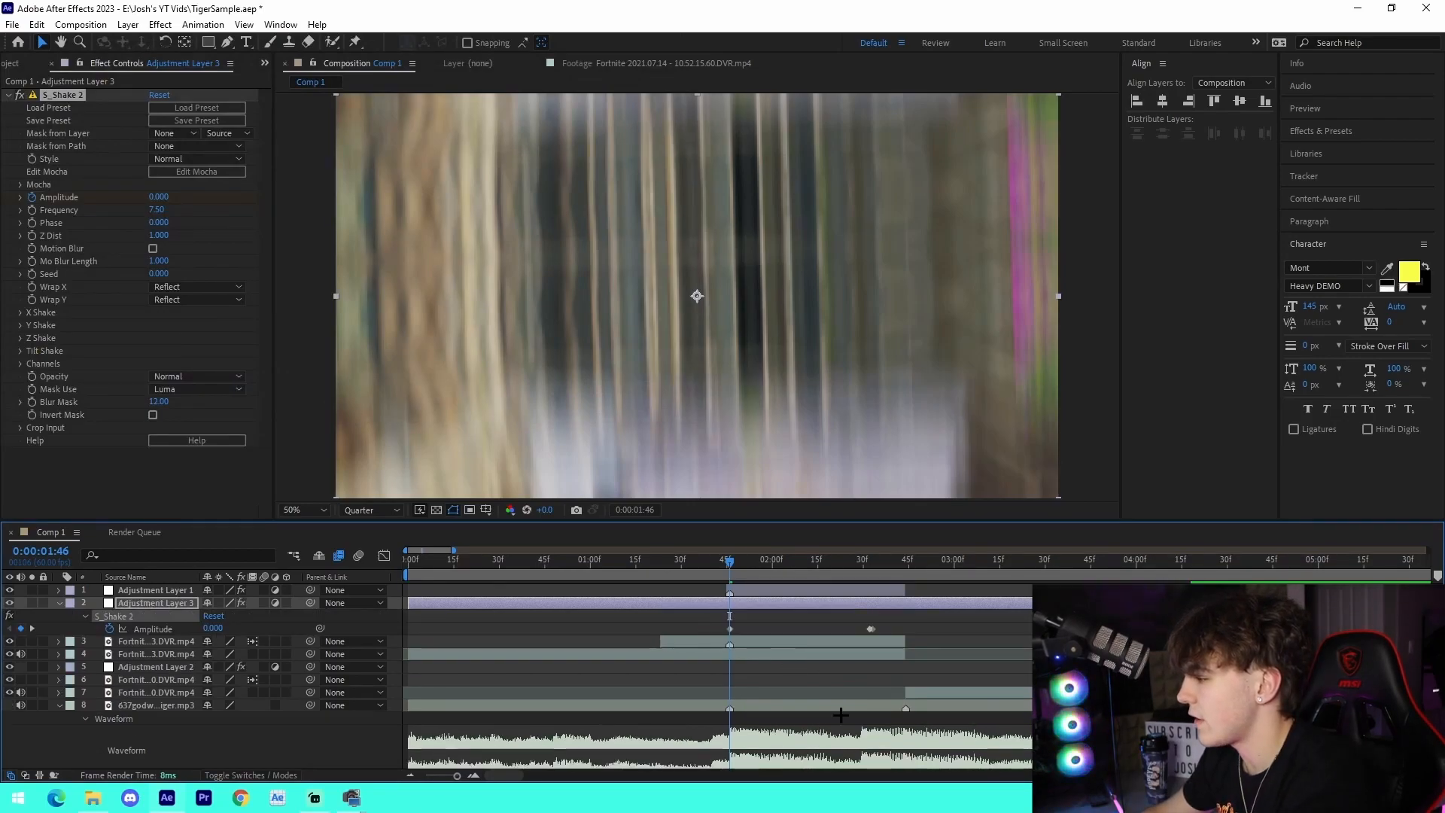
pyautogui.click(472, 776)
pyautogui.moveTo(1008, 629); pyautogui.dragTo(729, 647)
# - Trim the buildup adjustment layer to its keyframes, cutting it at 0:00:01:47 and 0:00:01:00 and deleting the outer portions
pyautogui.moveTo(728, 568); pyautogui.dragTo(735, 568)
pyautogui.hotkey('ctrl', 'shift', 'd')
pyautogui.press('Delete')
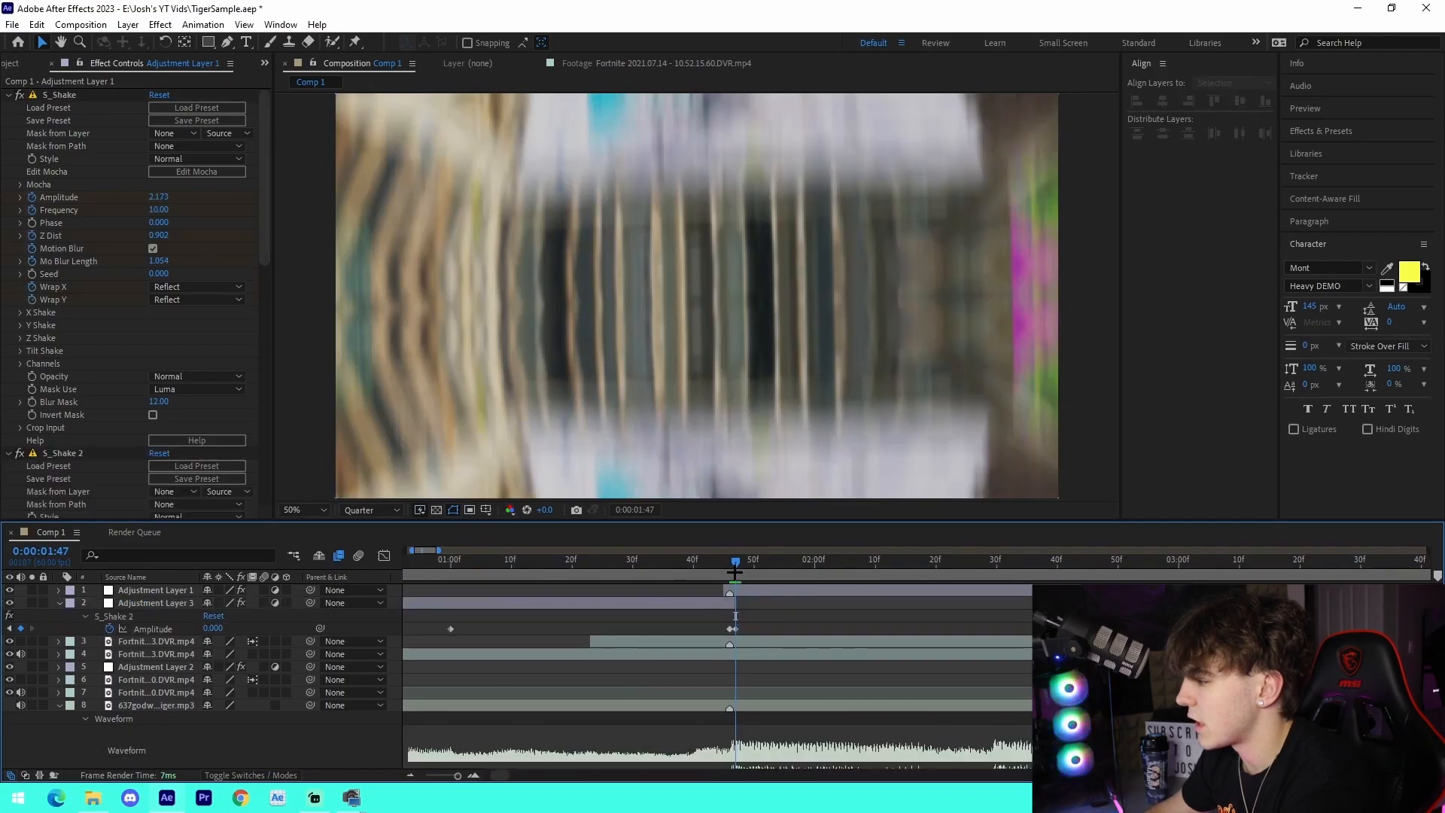
pyautogui.click(452, 566)
pyautogui.click(461, 603)
pyautogui.hotkey('ctrl', 'shift', 'd')
pyautogui.click(430, 616)
pyautogui.press('Delete')
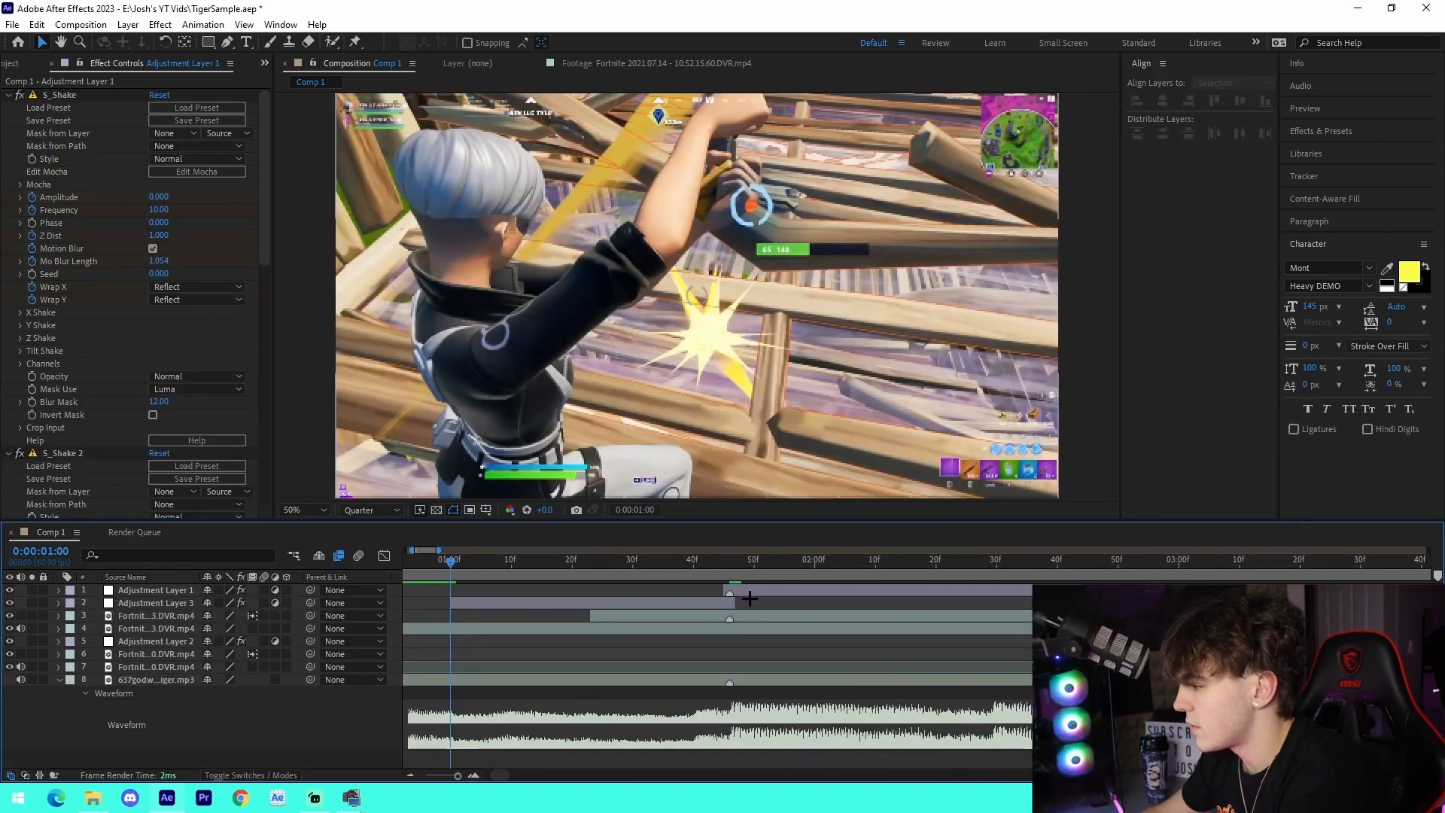
# - Lengthen the buildup adjustment layer past the impact and apply the S_BlurMoCurves effect to it
pyautogui.moveTo(735, 603); pyautogui.dragTo(883, 617)
pyautogui.press('k')
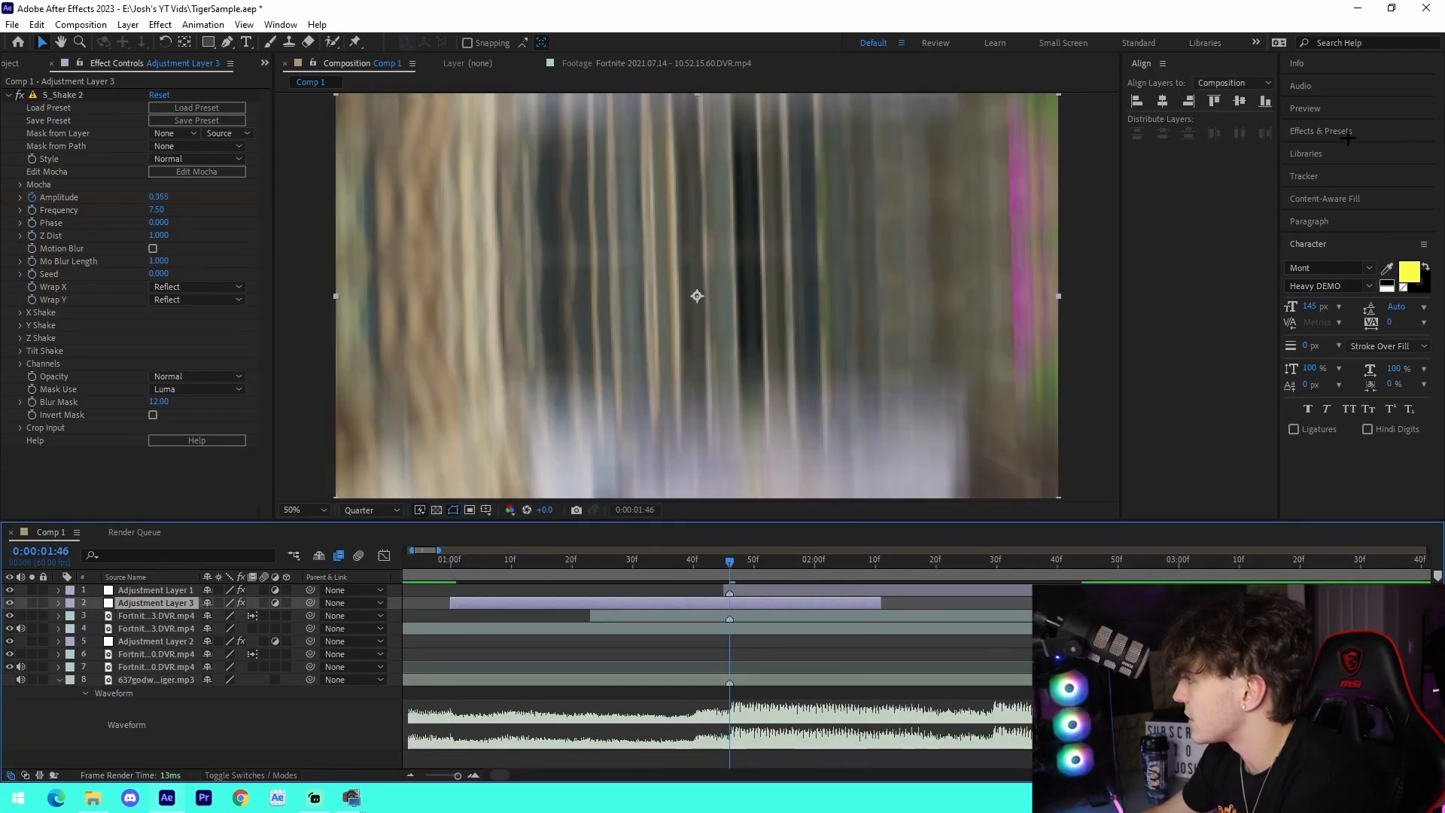
pyautogui.click(1350, 135)
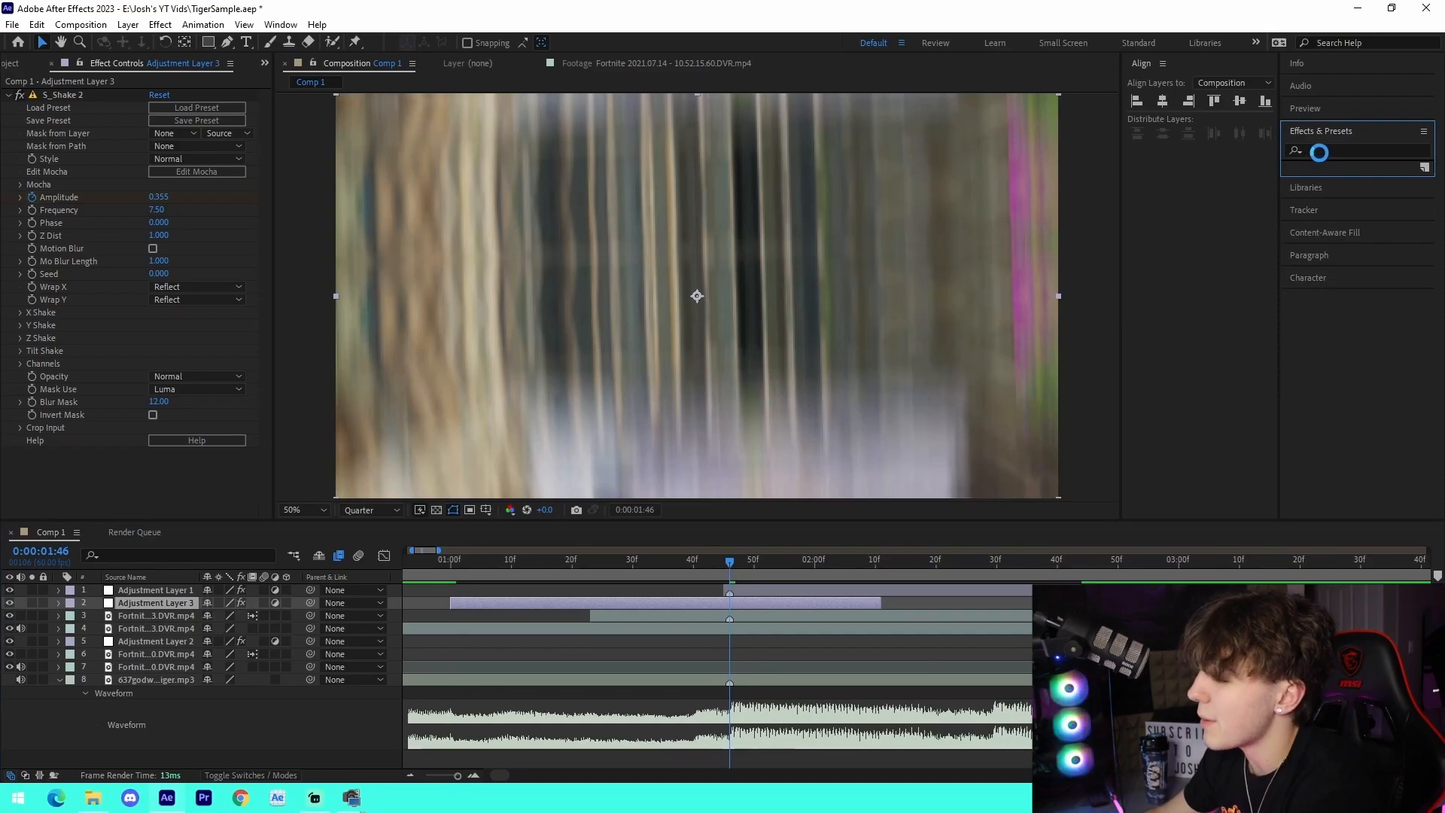
pyautogui.write('blurmo')
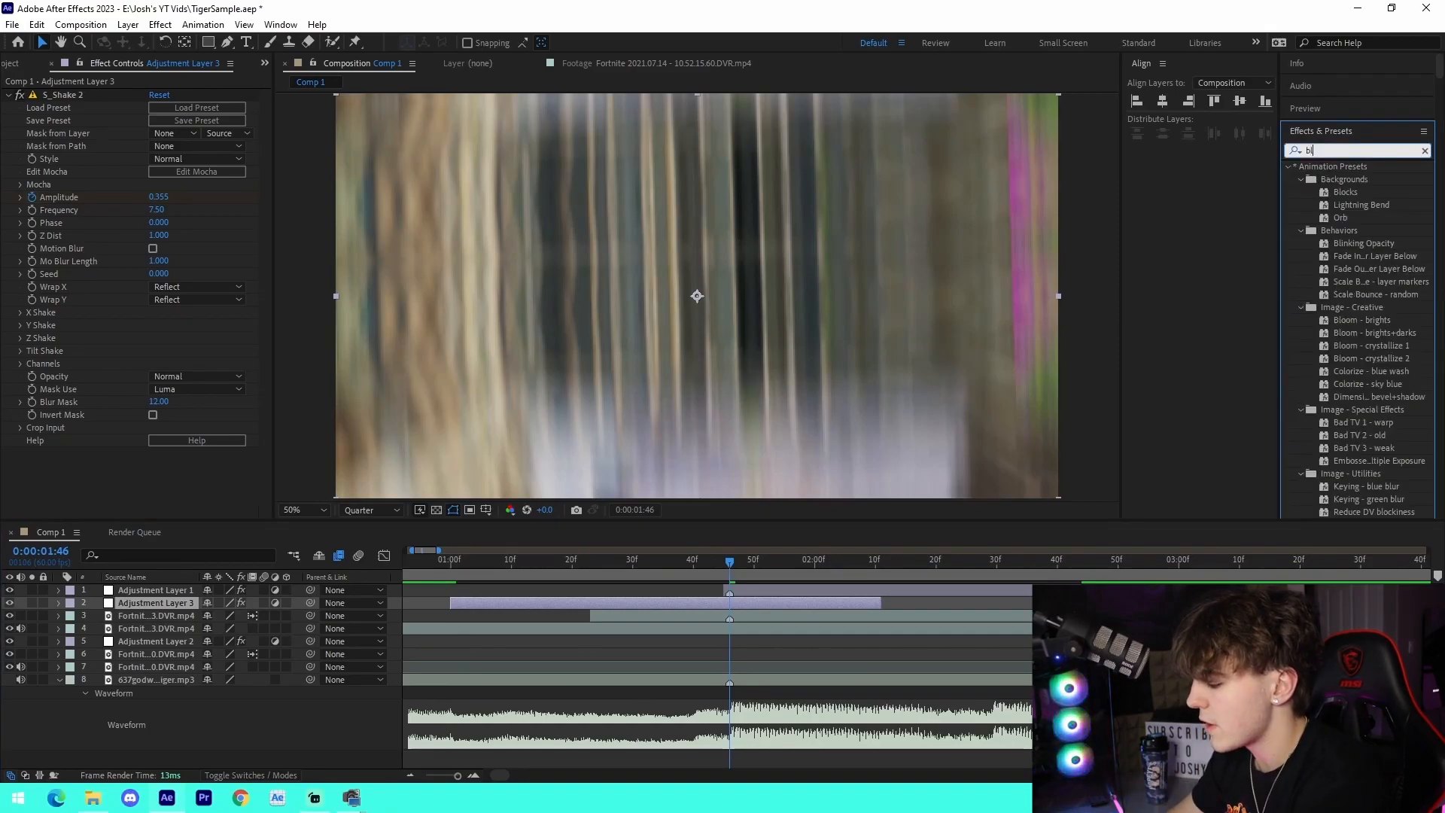
pyautogui.moveTo(1303, 195); pyautogui.dragTo(694, 618)
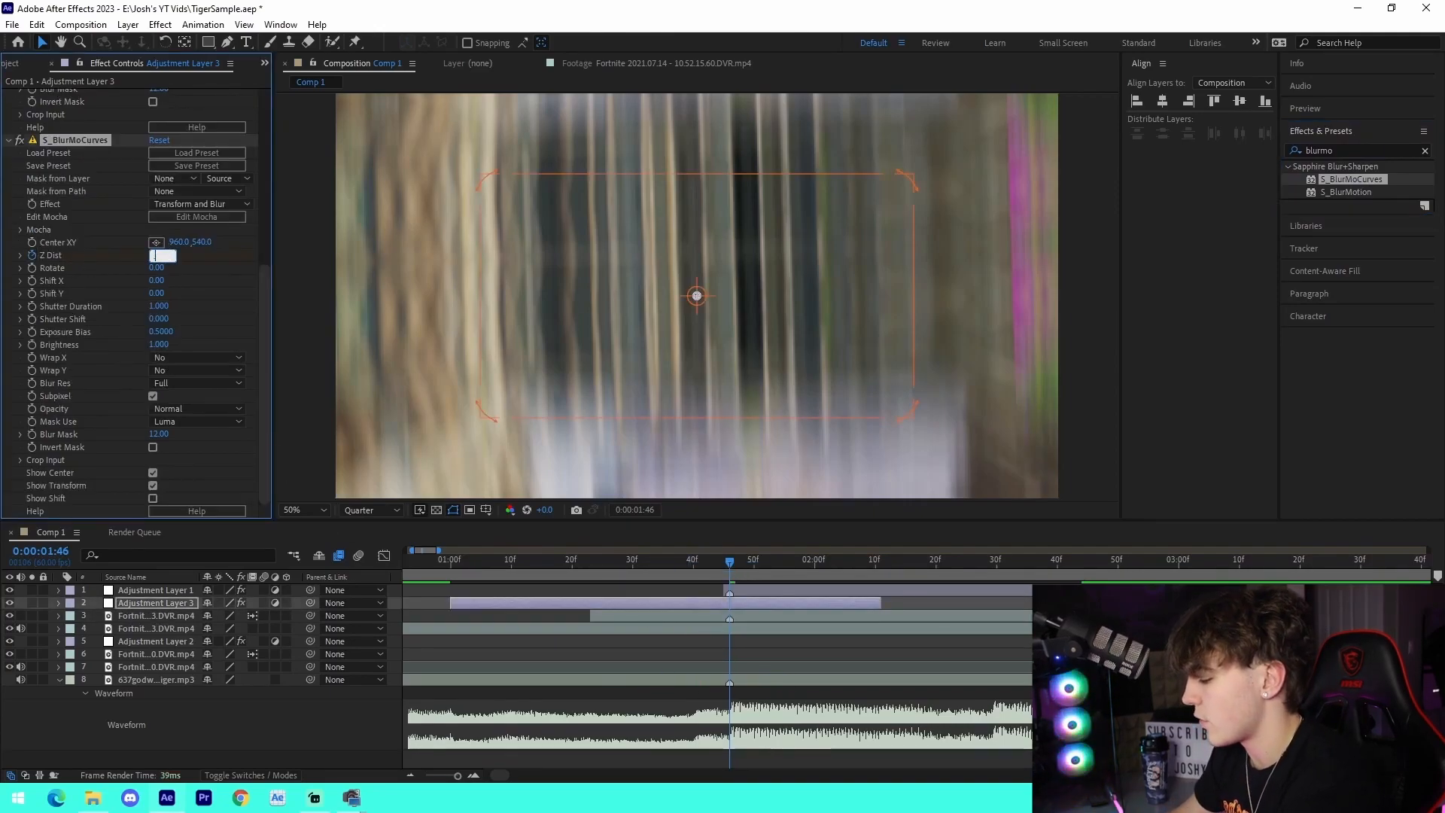
# - Keyframe S_BlurMoCurves Z Dist at 0.7 at 0:00:01:46, then extend the layer to the first shot's end and keyframe Z Dist at 1 there
pyautogui.write('.7')
pyautogui.press('Return')
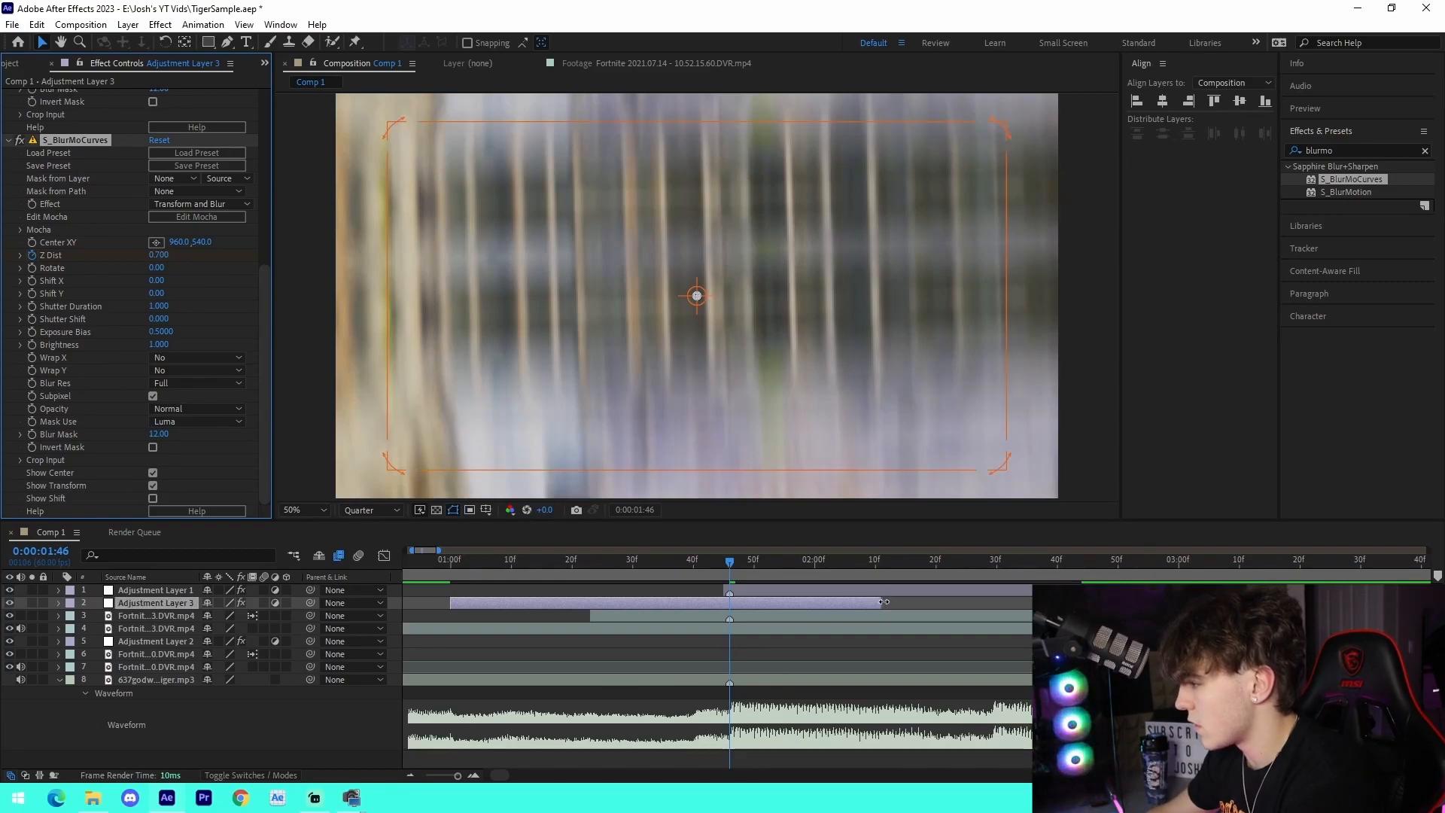
pyautogui.moveTo(884, 602); pyautogui.dragTo(1069, 583)
pyautogui.click(164, 256)
pyautogui.write('1')
pyautogui.press('Return')
# - Keyframe the S_BlurMoCurves Z Dist at 1 at 0:00:01:23
pyautogui.moveTo(715, 580); pyautogui.dragTo(591, 585)
pyautogui.hotkey('ctrl', 'z')
pyautogui.click(158, 255)
pyautogui.write('1')
pyautogui.press('Return')
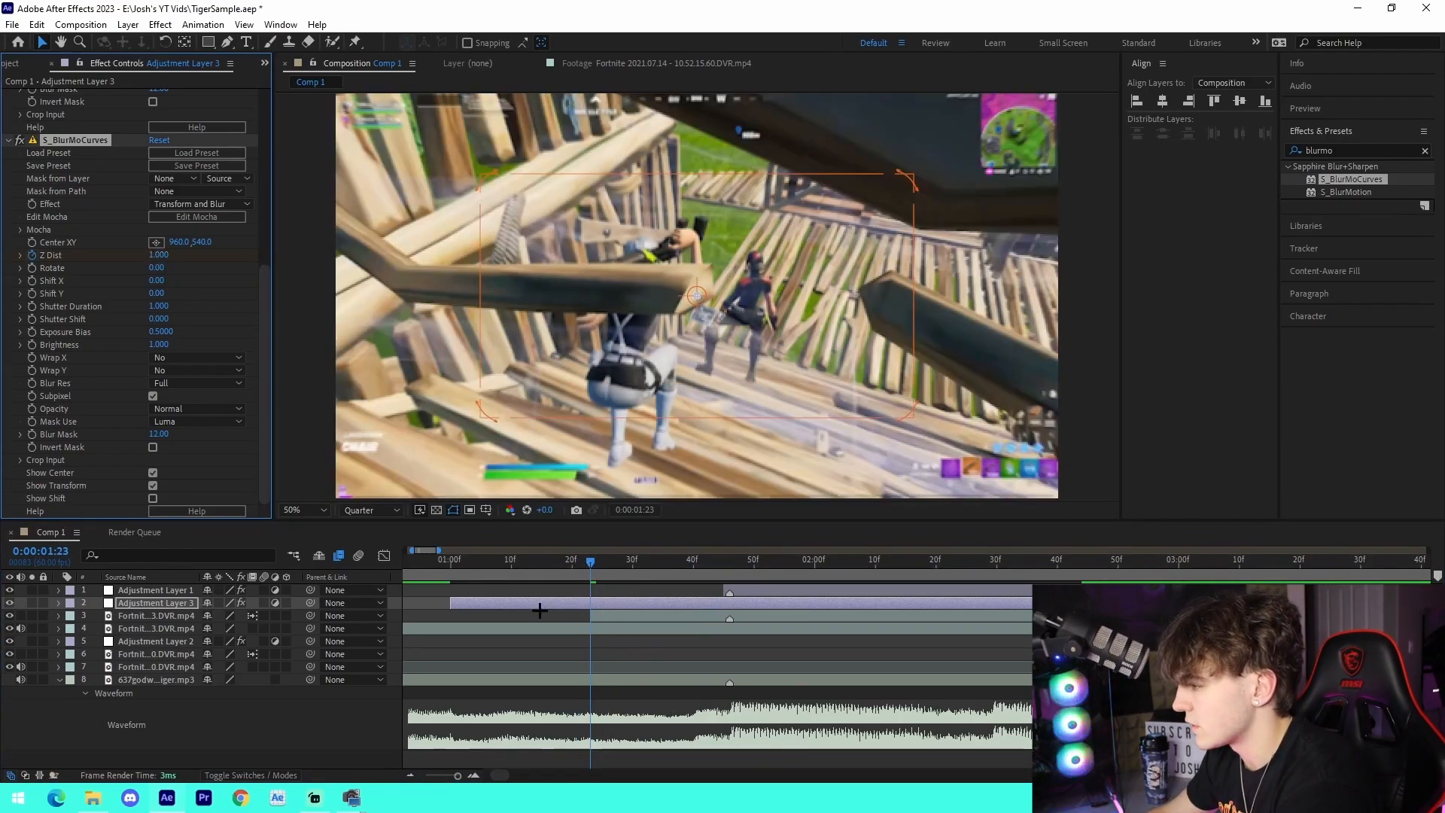
# - Apply Easy Ease to all of the S_BlurMoCurves Z Dist keyframes
pyautogui.press('u')
pyautogui.moveTo(550, 651); pyautogui.dragTo(688, 655)
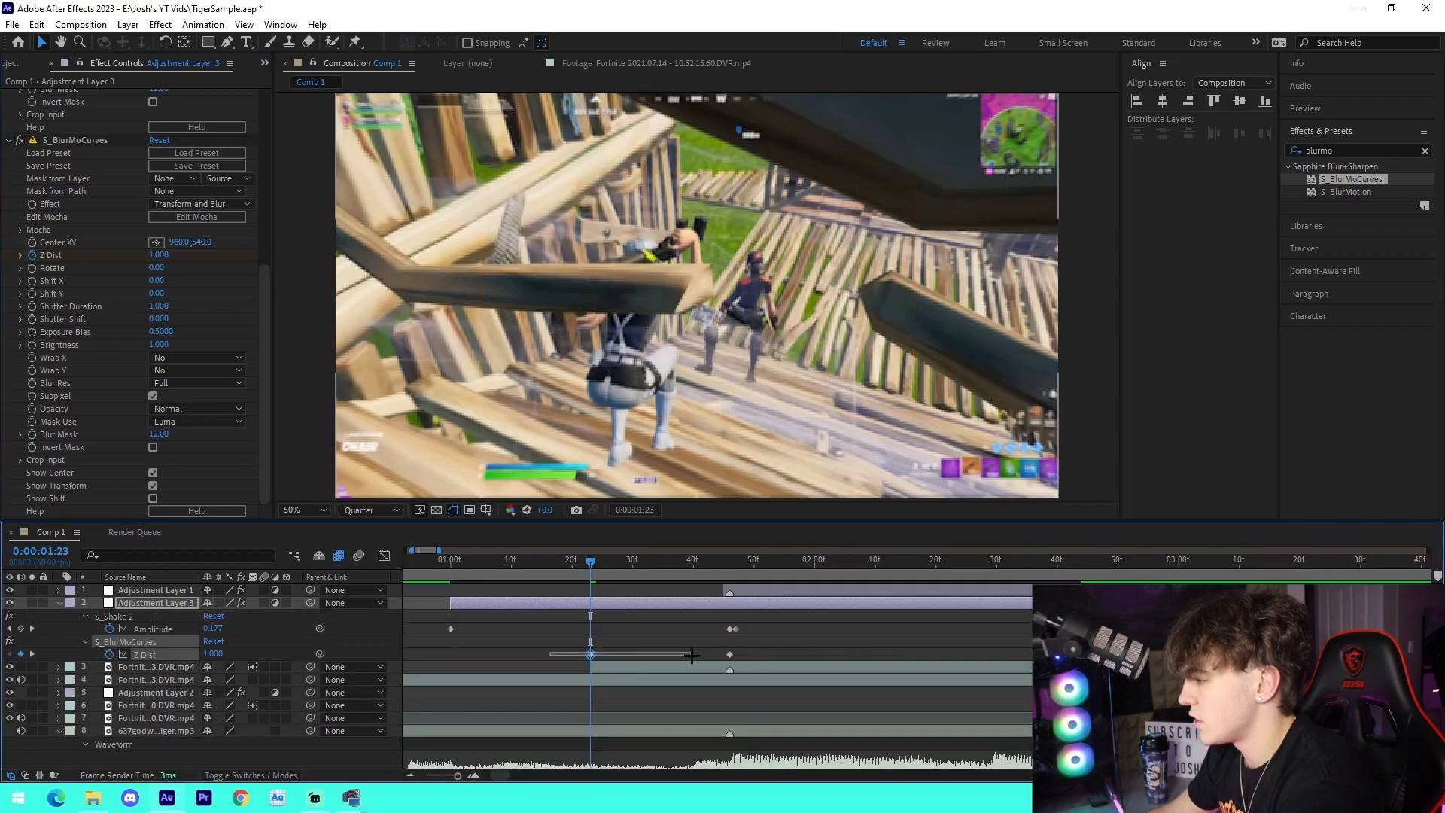
pyautogui.moveTo(1042, 656); pyautogui.dragTo(1042, 655)
pyautogui.press('F9')
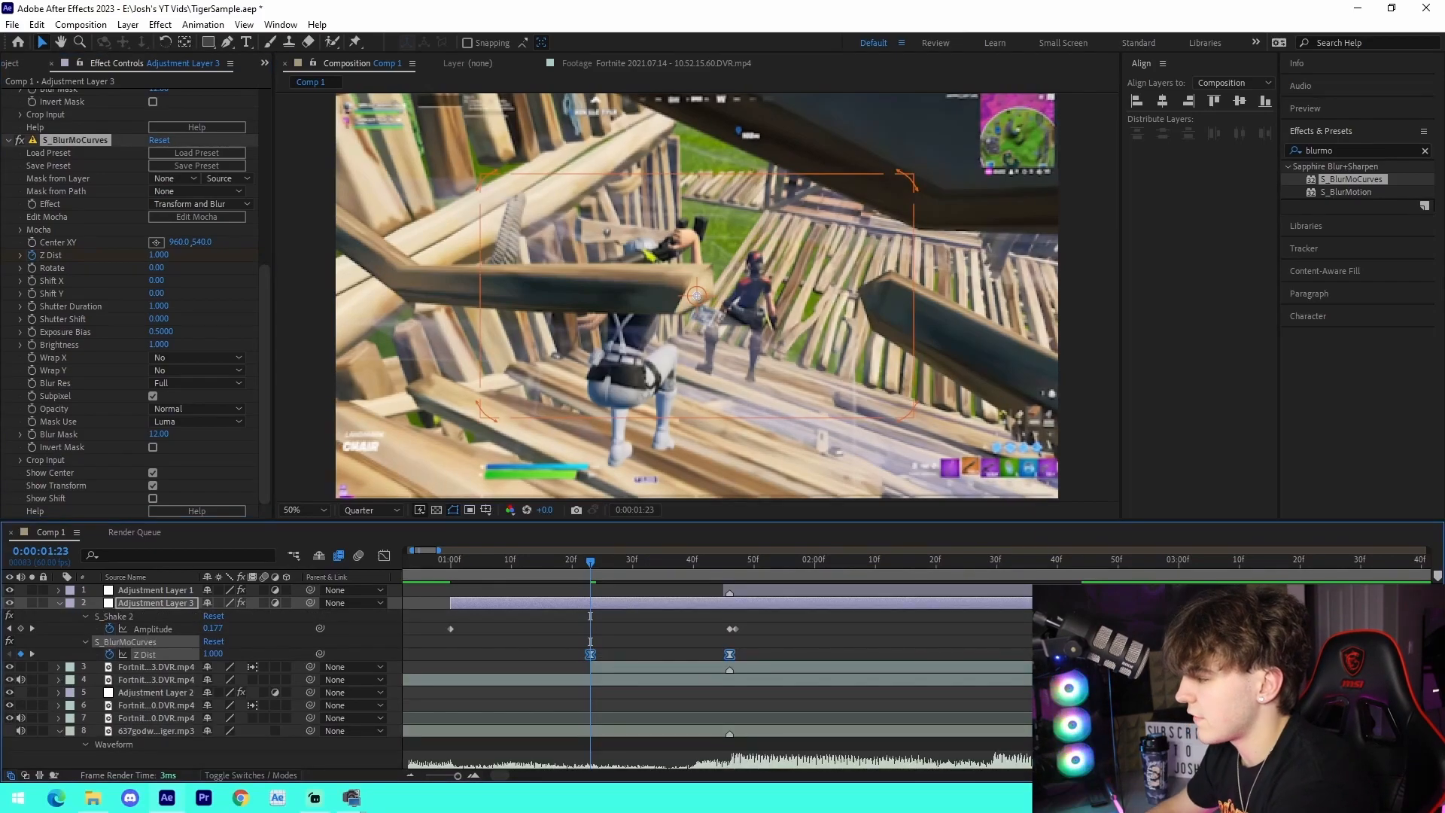
# - Shape the Z Dist graph into a sharp dip at 0:00:01:46 with steep handles on both sides and preview the zoom
pyautogui.click(384, 555)
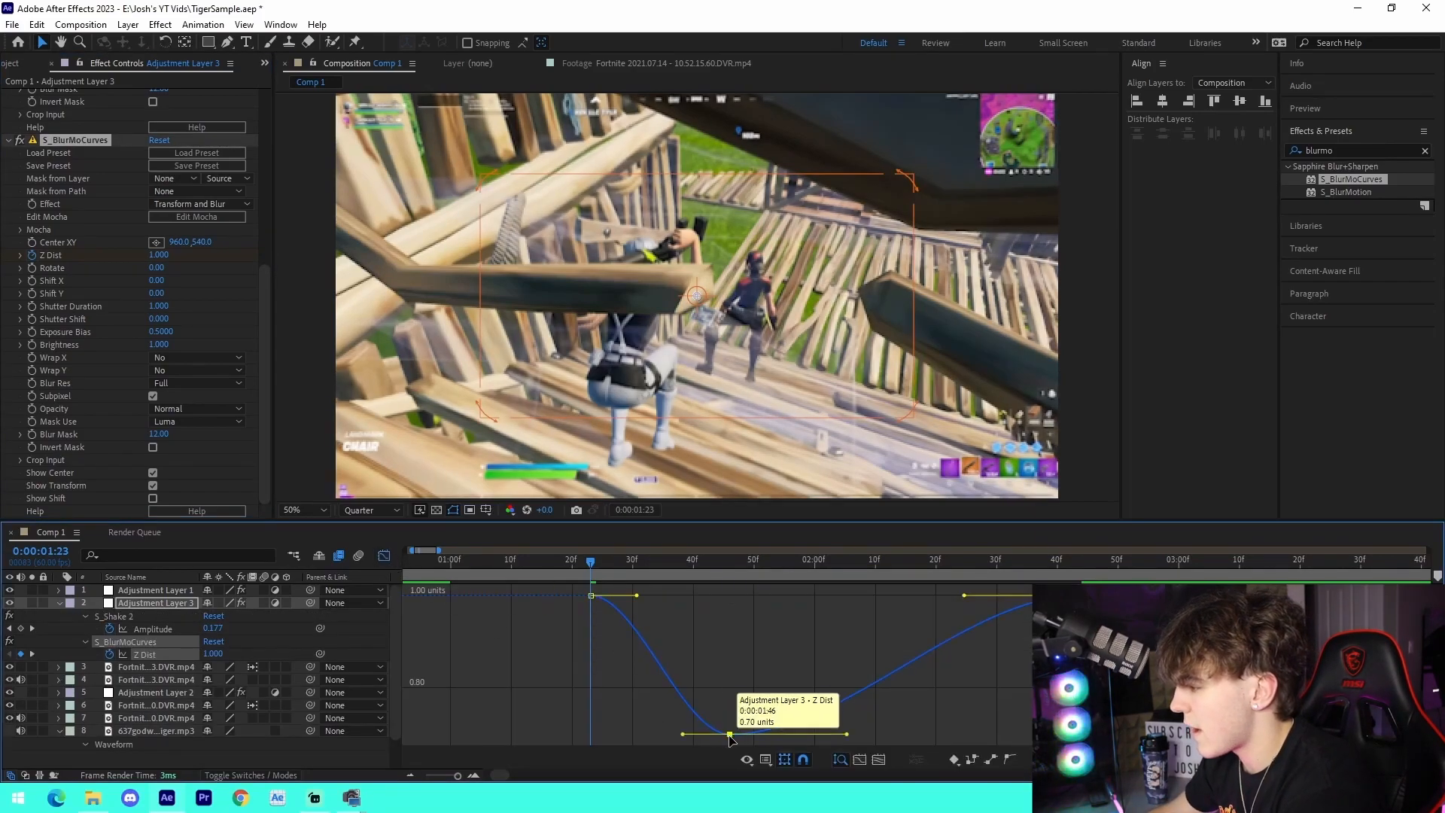
pyautogui.click(729, 735)
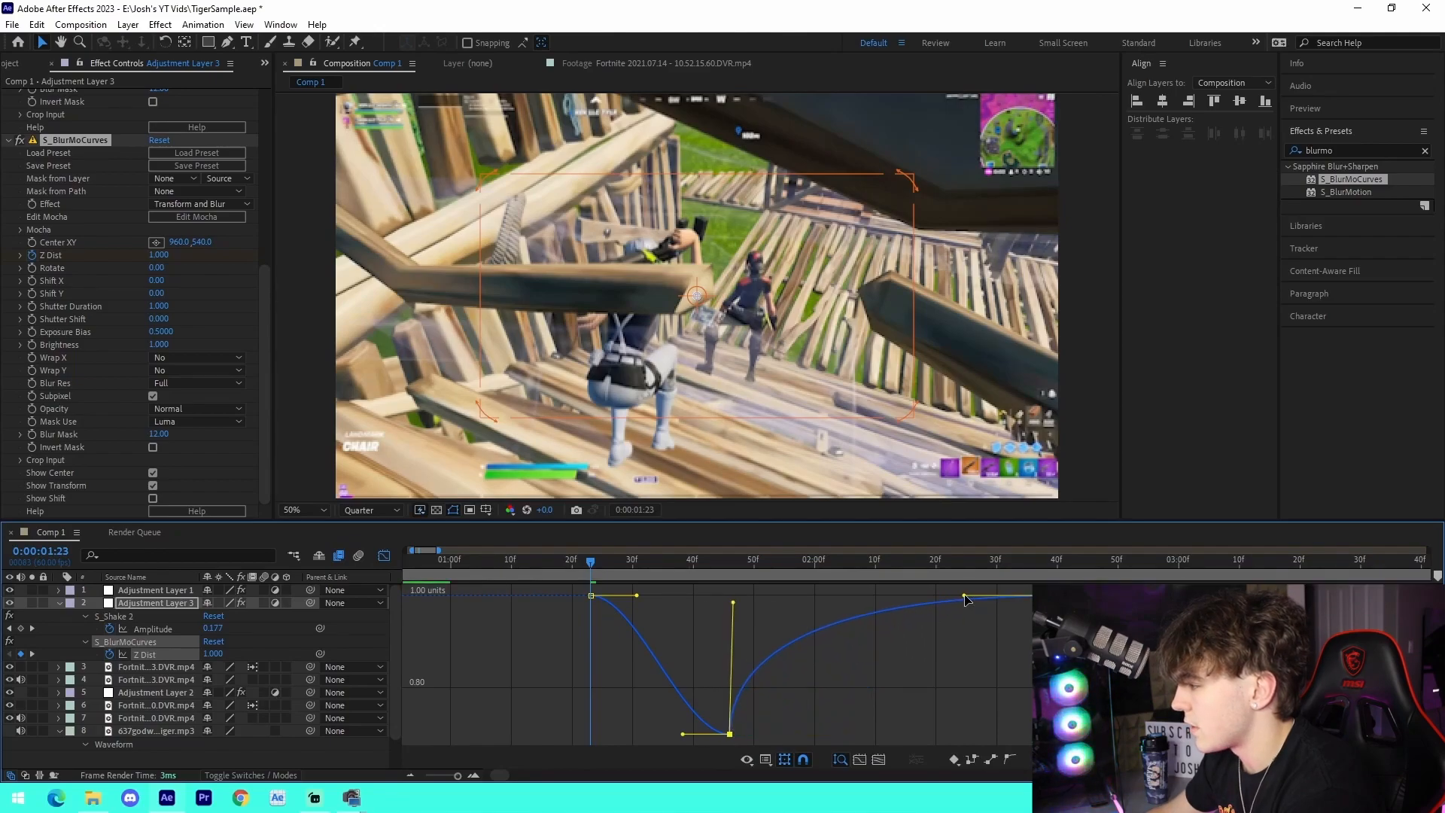
pyautogui.moveTo(730, 736); pyautogui.dragTo(683, 737)
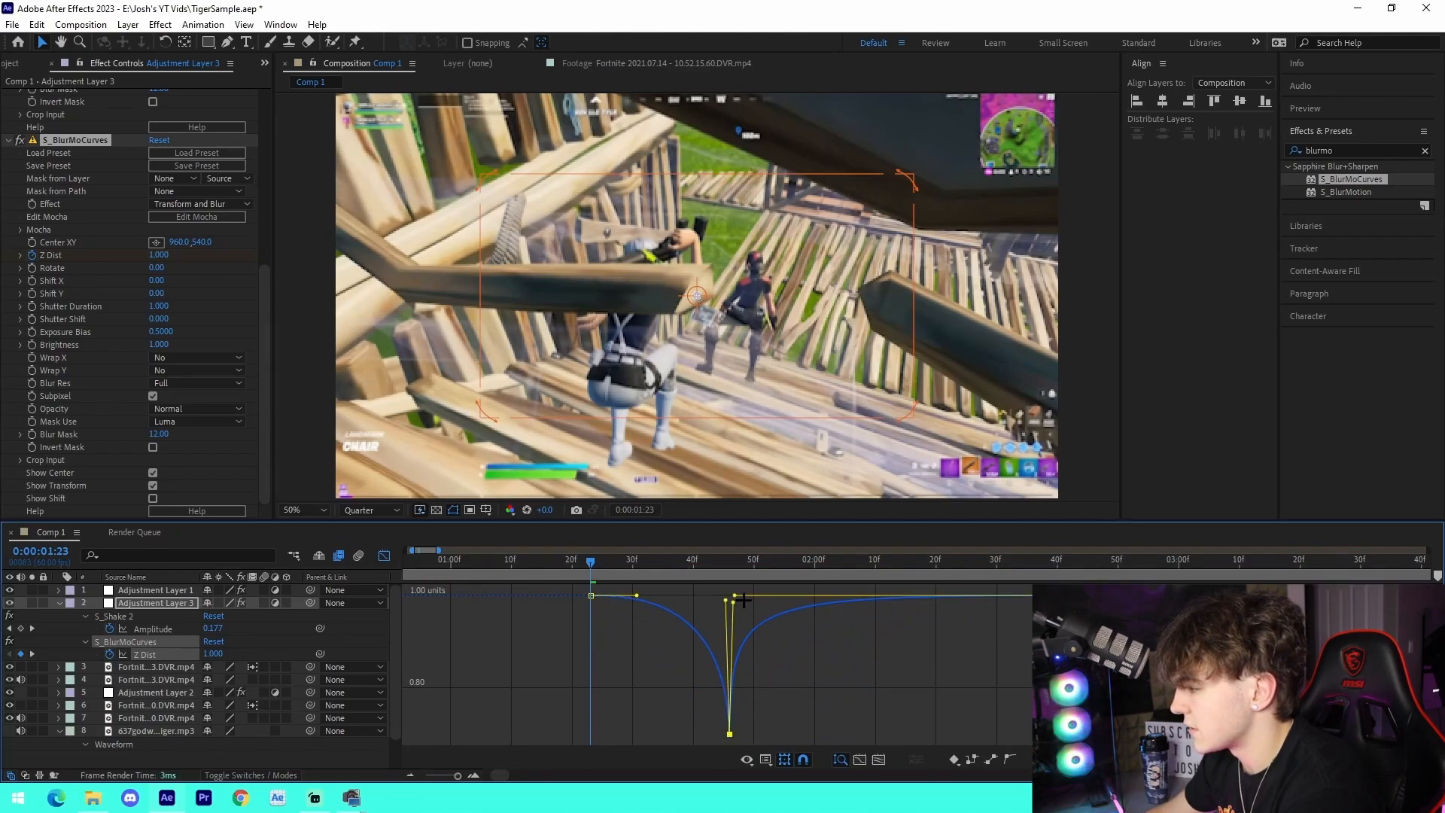
pyautogui.click(672, 595)
pyautogui.press('space')
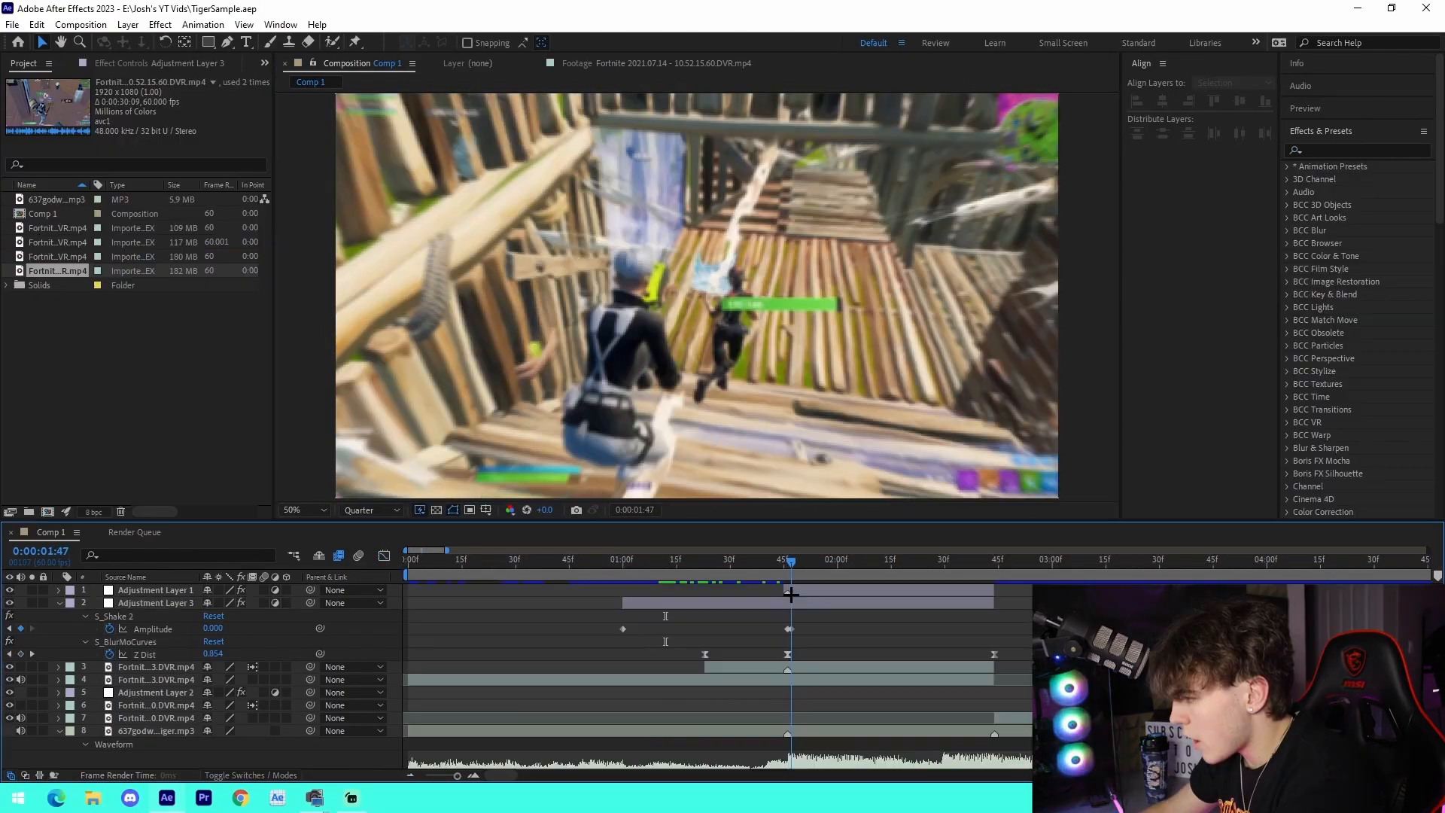
# - Add a layer marker to Adjustment Layer 3 at 0:00:01:46 and duplicate the layer
pyautogui.click(800, 605)
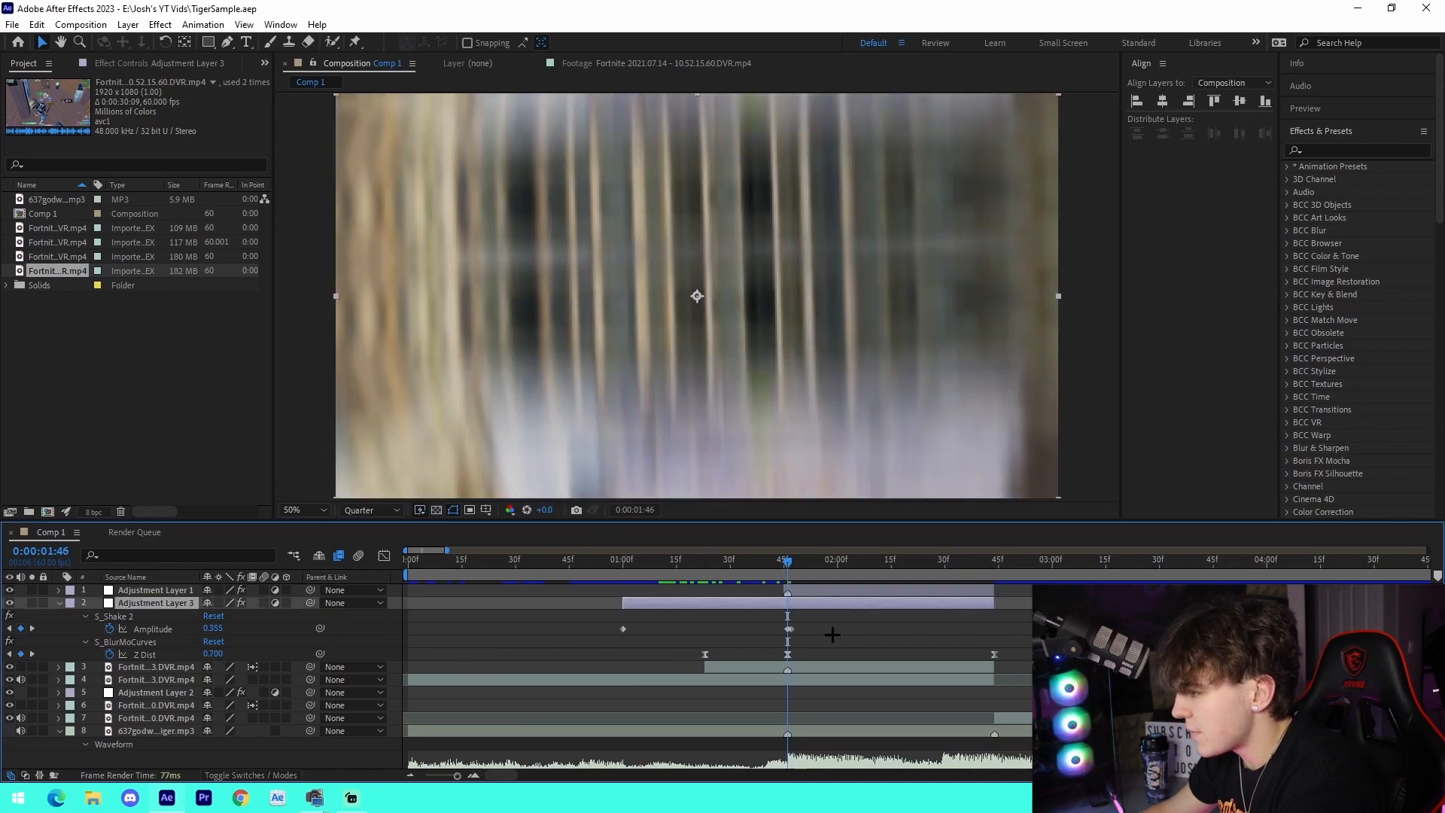
pyautogui.click(411, 776)
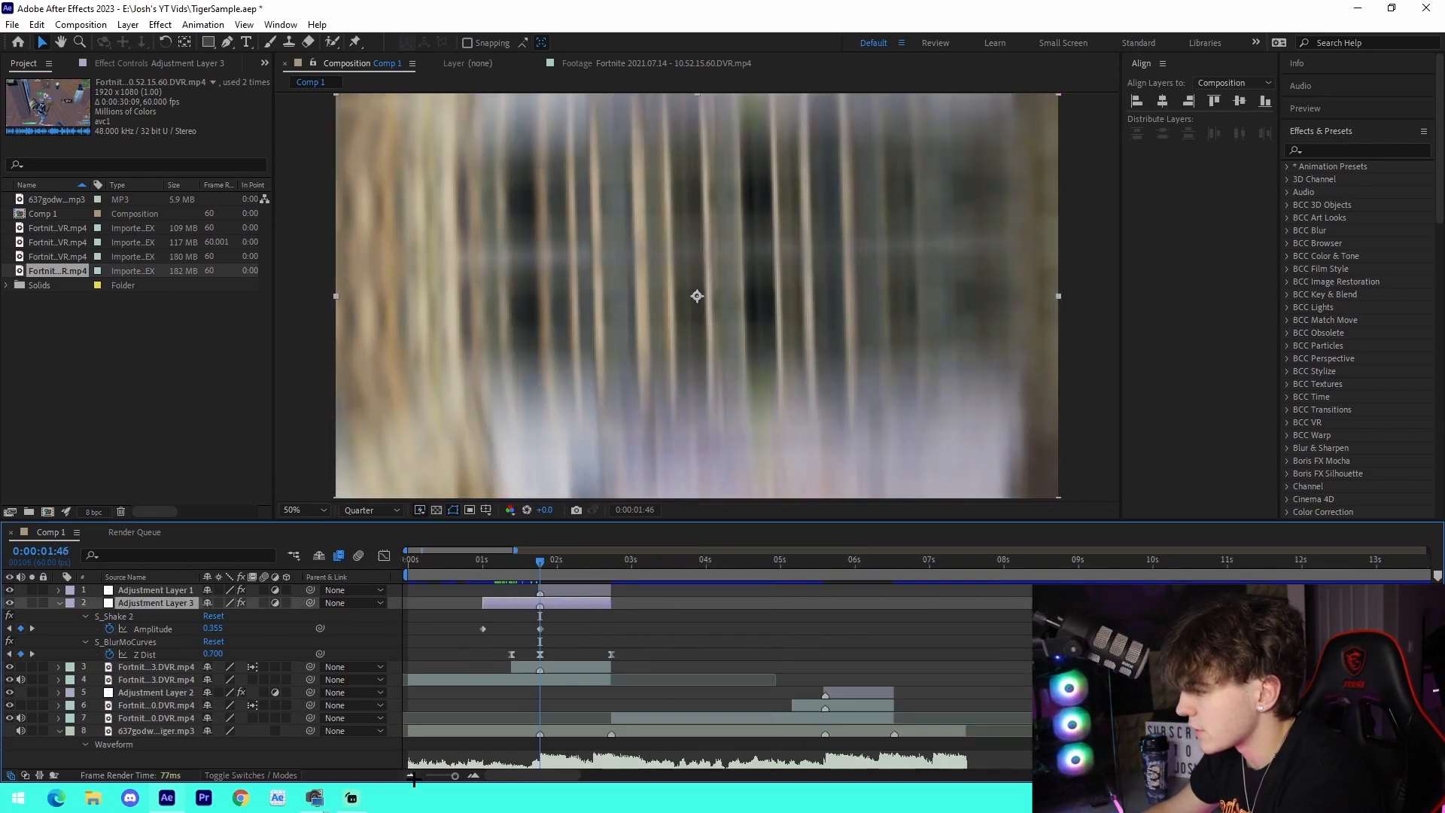
pyautogui.hotkey('ctrl', 'd')
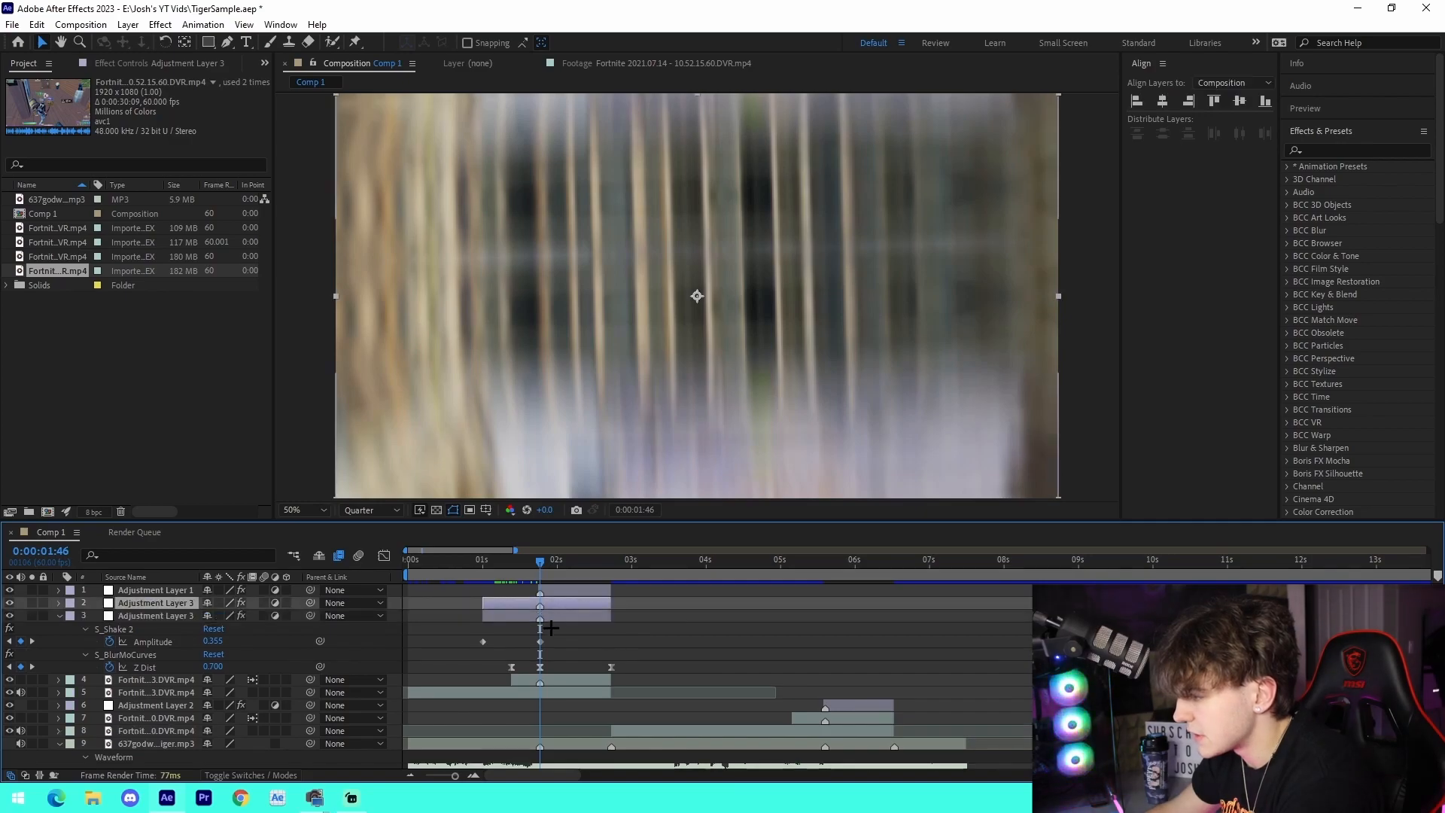
# - Move the duplicate directly above the second shot's clips, align its marker with that shot's beat marker, and scrub through the effect
pyautogui.moveTo(192, 616); pyautogui.dragTo(212, 724)
pyautogui.moveTo(595, 721); pyautogui.dragTo(869, 726)
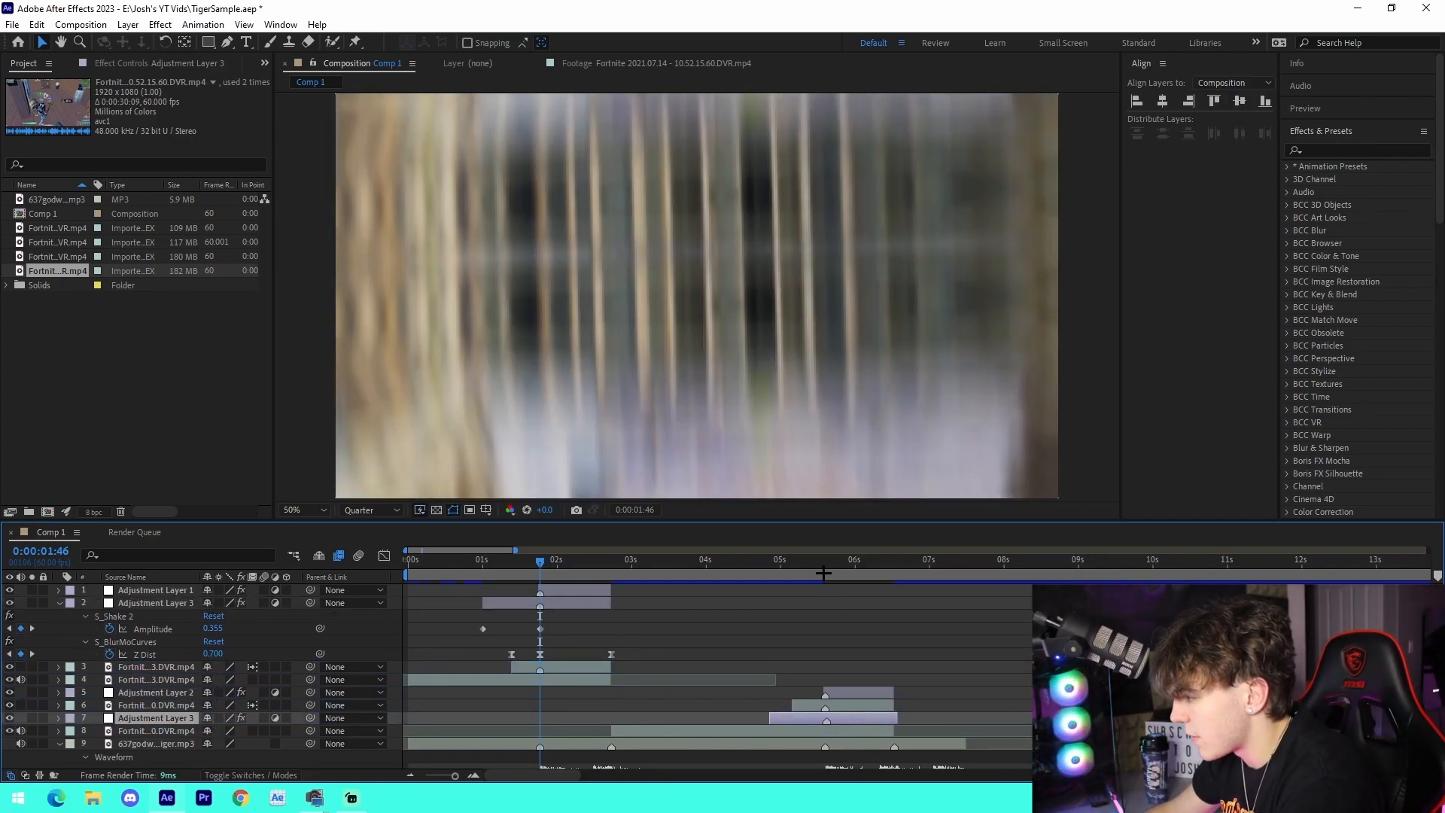
pyautogui.click(823, 569)
pyautogui.click(477, 774)
pyautogui.moveTo(825, 565); pyautogui.dragTo(830, 565)
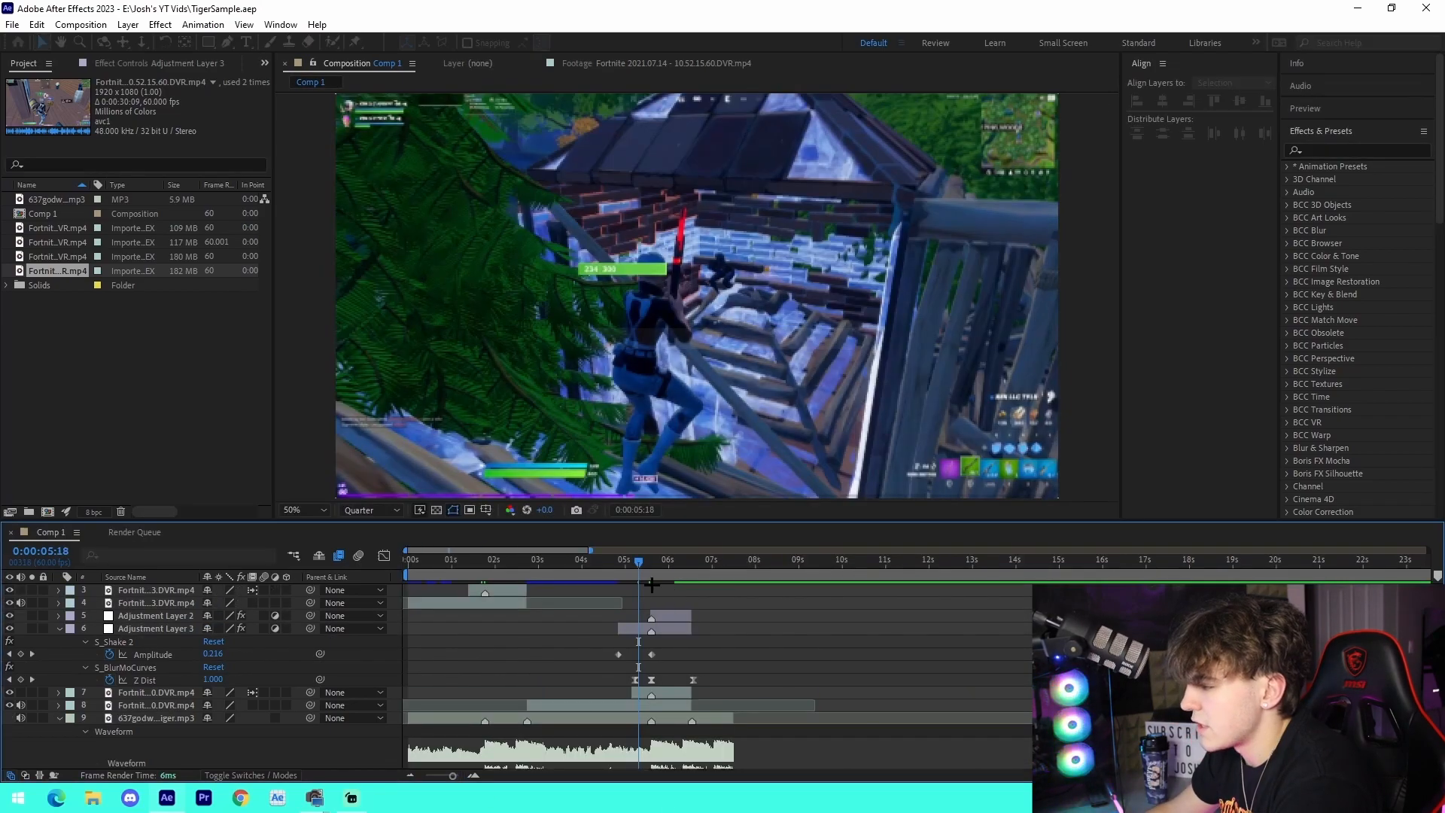
pyautogui.moveTo(645, 566); pyautogui.dragTo(654, 568)
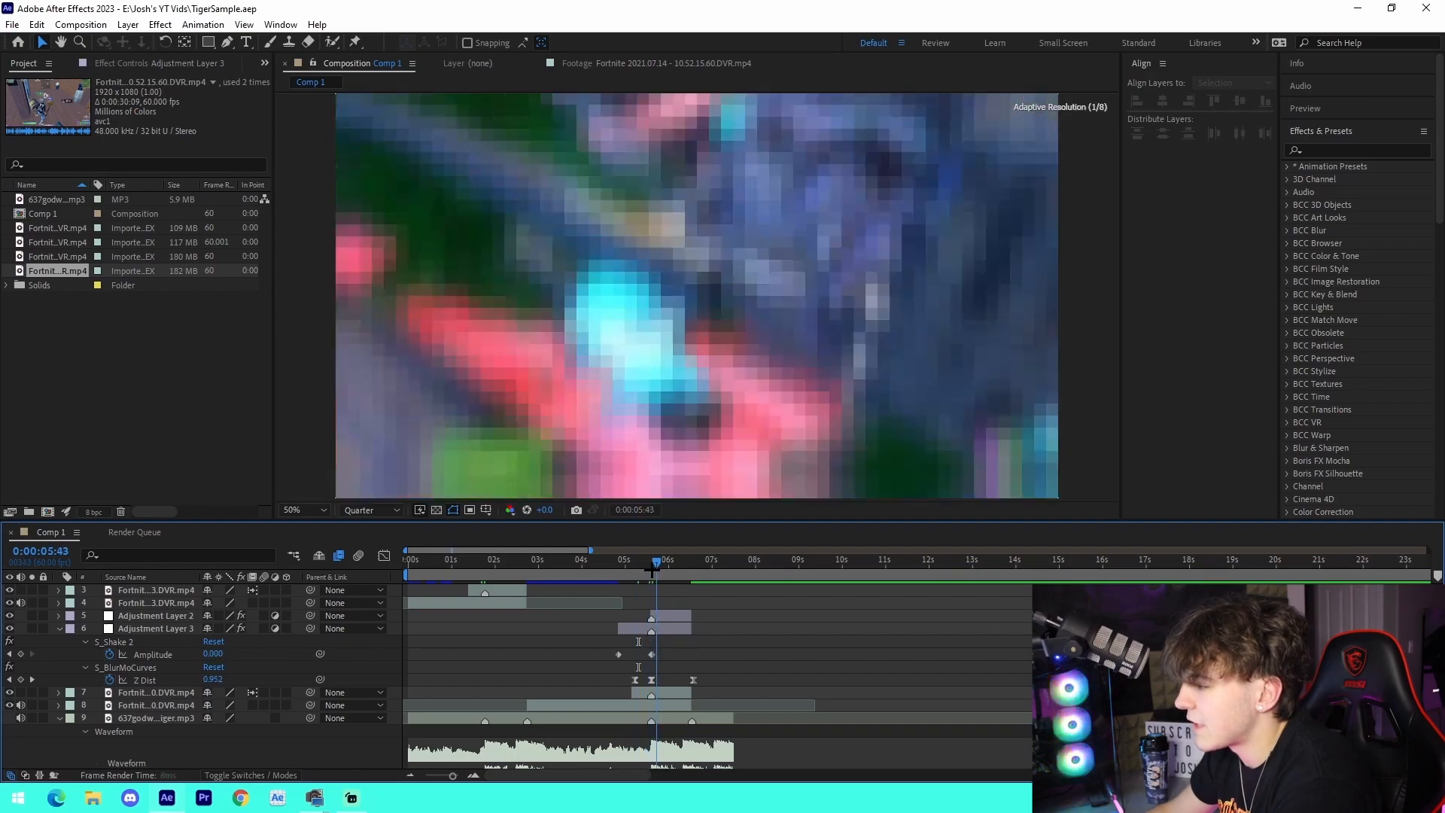
pyautogui.click(59, 628)
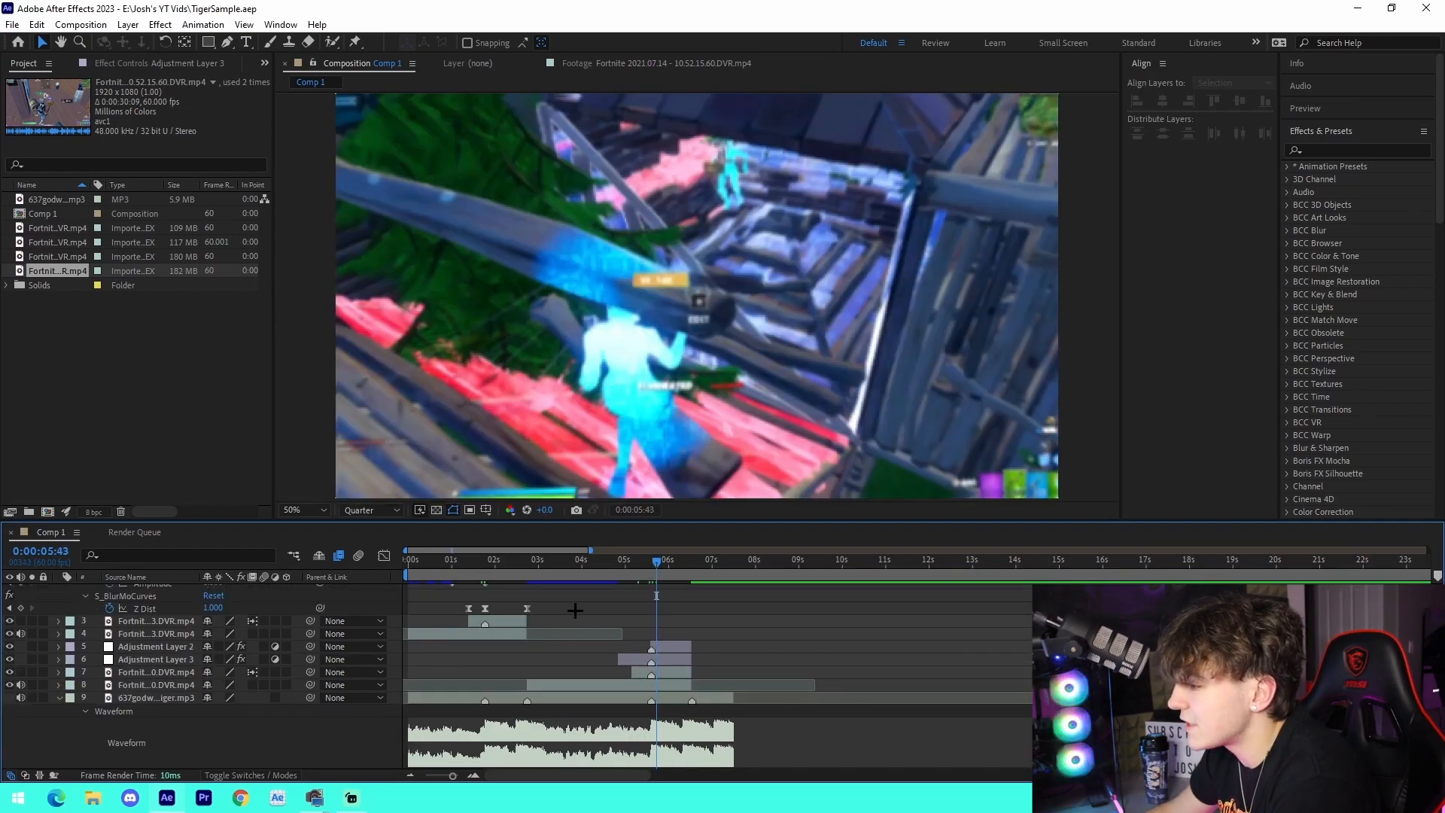
# - Create a new adjustment layer on top and apply the recent S_BlurMoCurves Shift Y animation preset at the cut, 0:00:02:44
pyautogui.click(472, 775)
pyautogui.click(473, 775)
pyautogui.scroll(2, 554, 720)
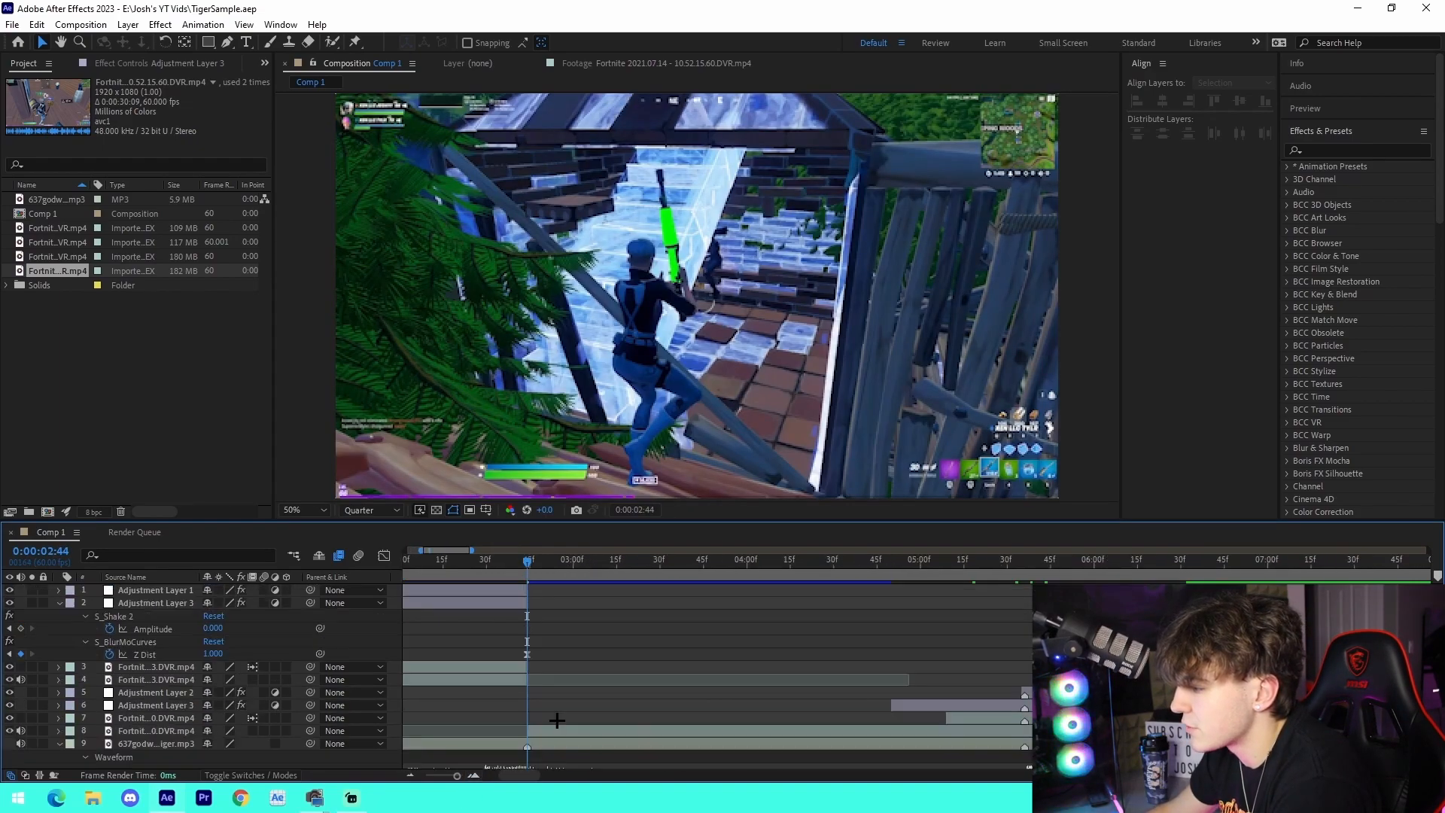
pyautogui.click(516, 589)
pyautogui.hotkey('ctrl', 'alt', 'y')
pyautogui.click(200, 24)
pyautogui.moveTo(387, 75)
pyautogui.click(514, 174)
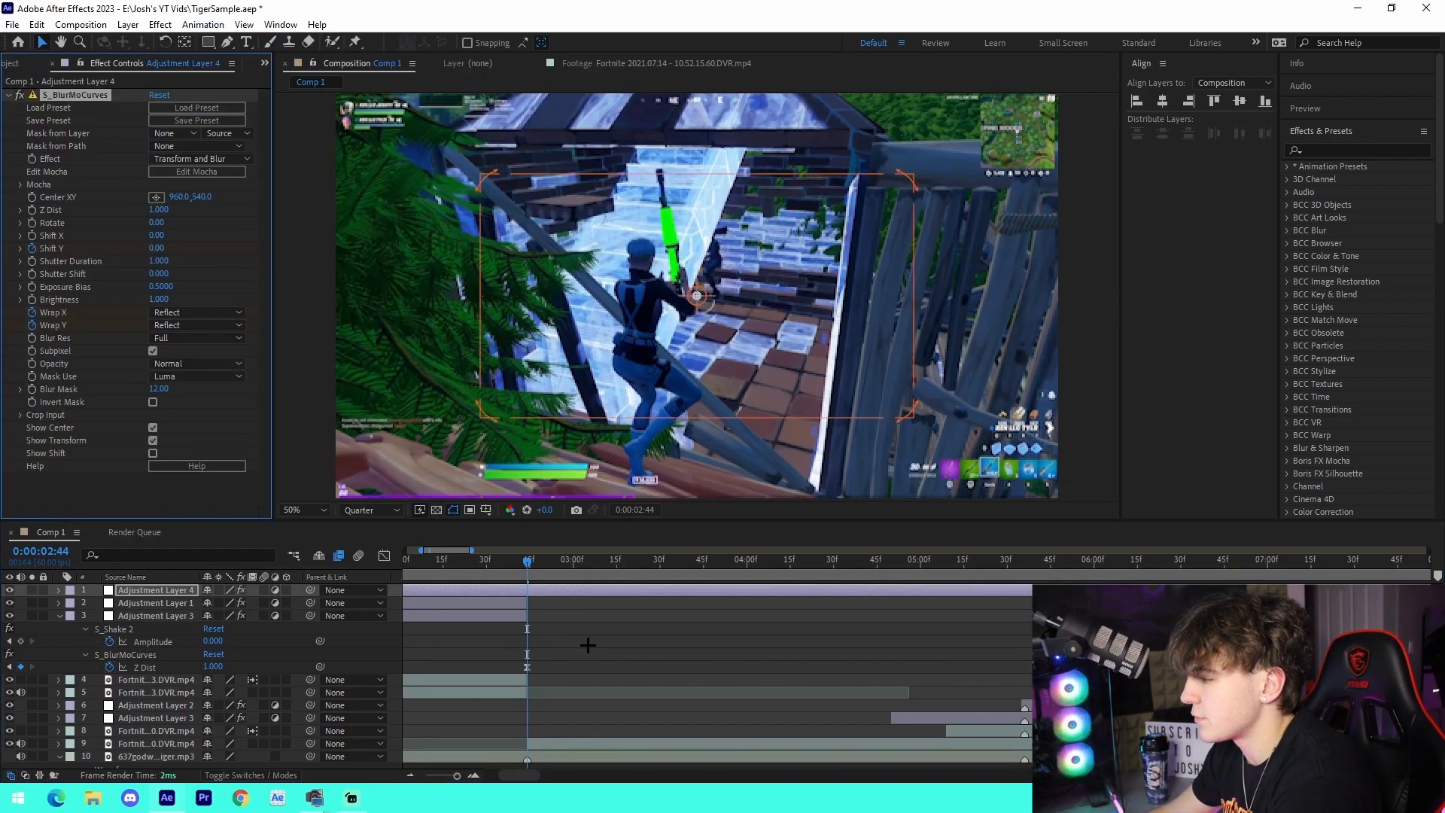
# - Reveal the new adjustment layer's keyframes and shift the layer earlier so its middle Shift Y keyframes meet the cut between shots
pyautogui.press('u')
pyautogui.hscroll(-3, 572, 681)
pyautogui.moveTo(692, 617); pyautogui.dragTo(658, 624)
# - Trim the transition adjustment layer to span its first Shift Y keyframe at 0:00:02:28 through its last, and preview the transition
pyautogui.click(660, 563)
pyautogui.hotkey('ctrl', 'shift', 'd')
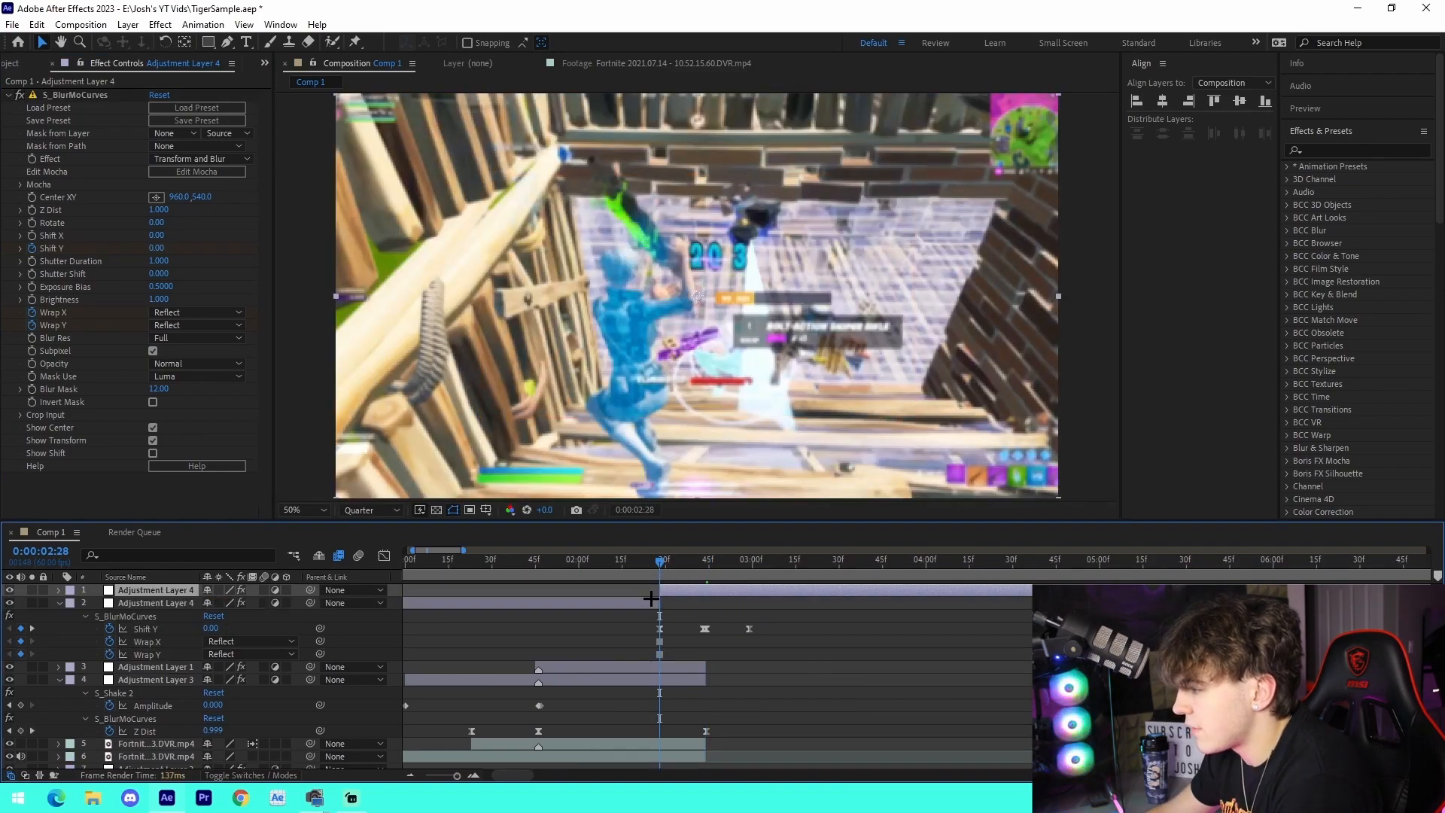
pyautogui.click(651, 598)
pyautogui.press('Delete')
pyautogui.click(737, 578)
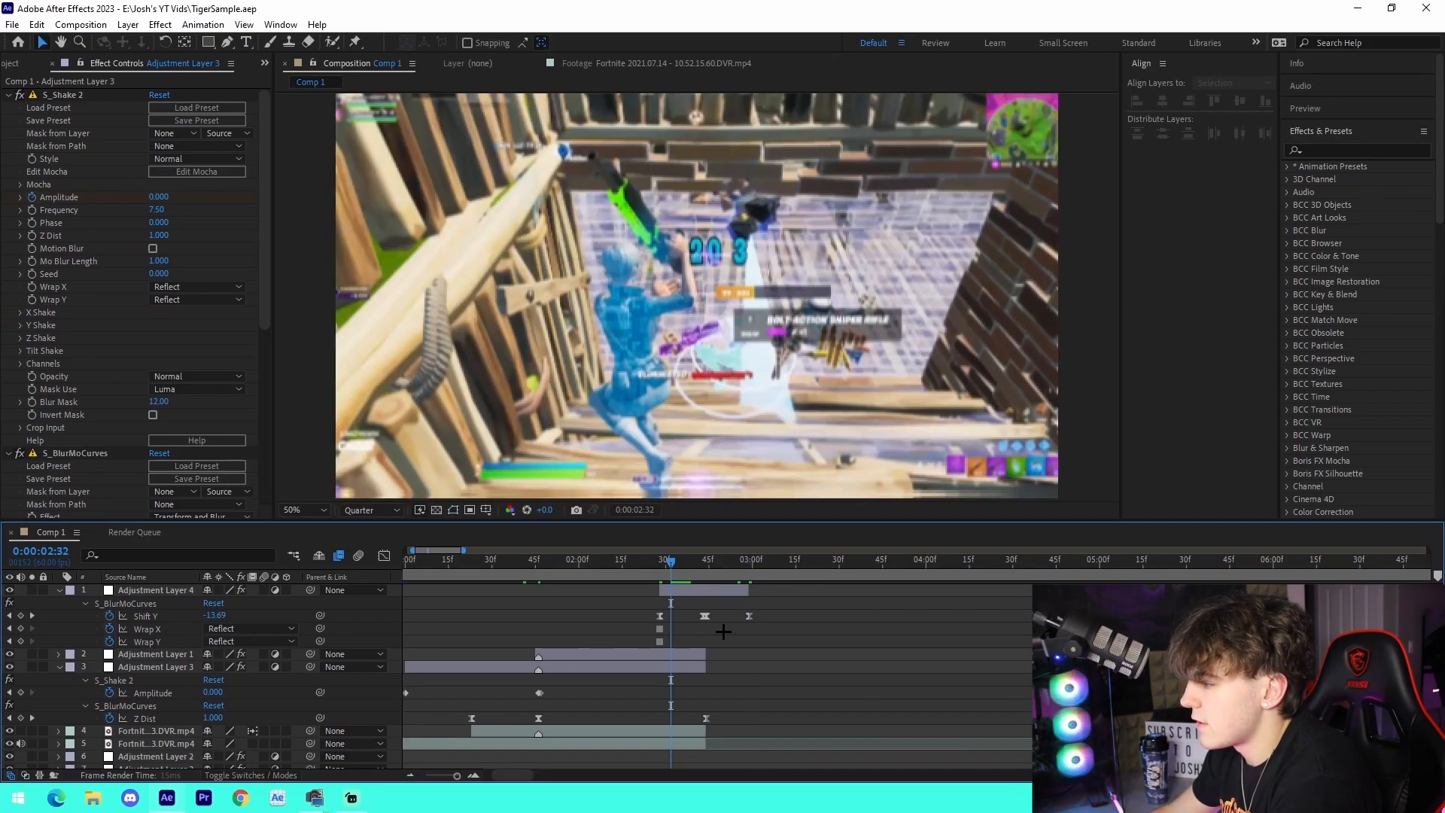
pyautogui.press('space')
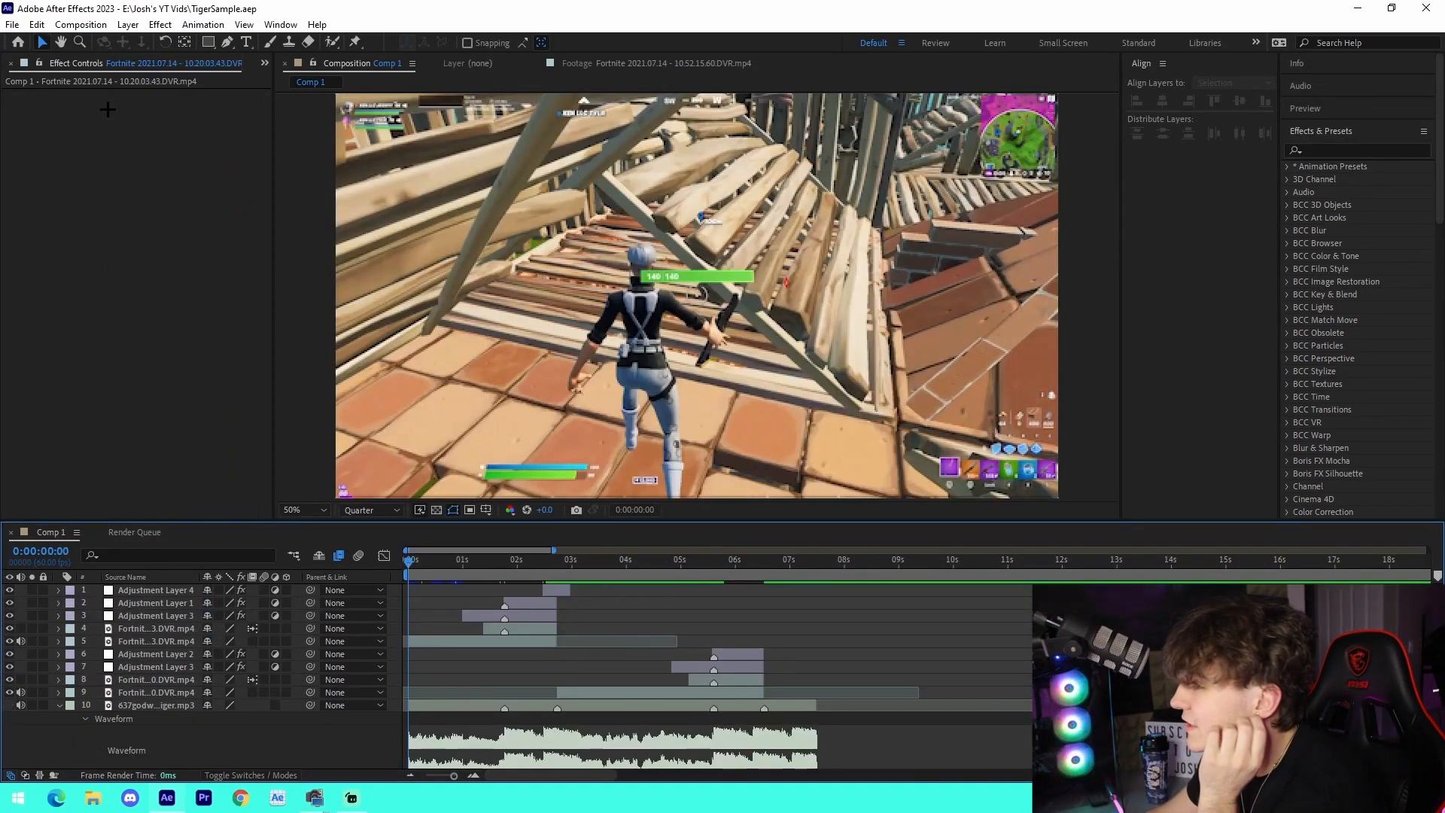
pyautogui.click(12, 24)
pyautogui.moveTo(69, 271)
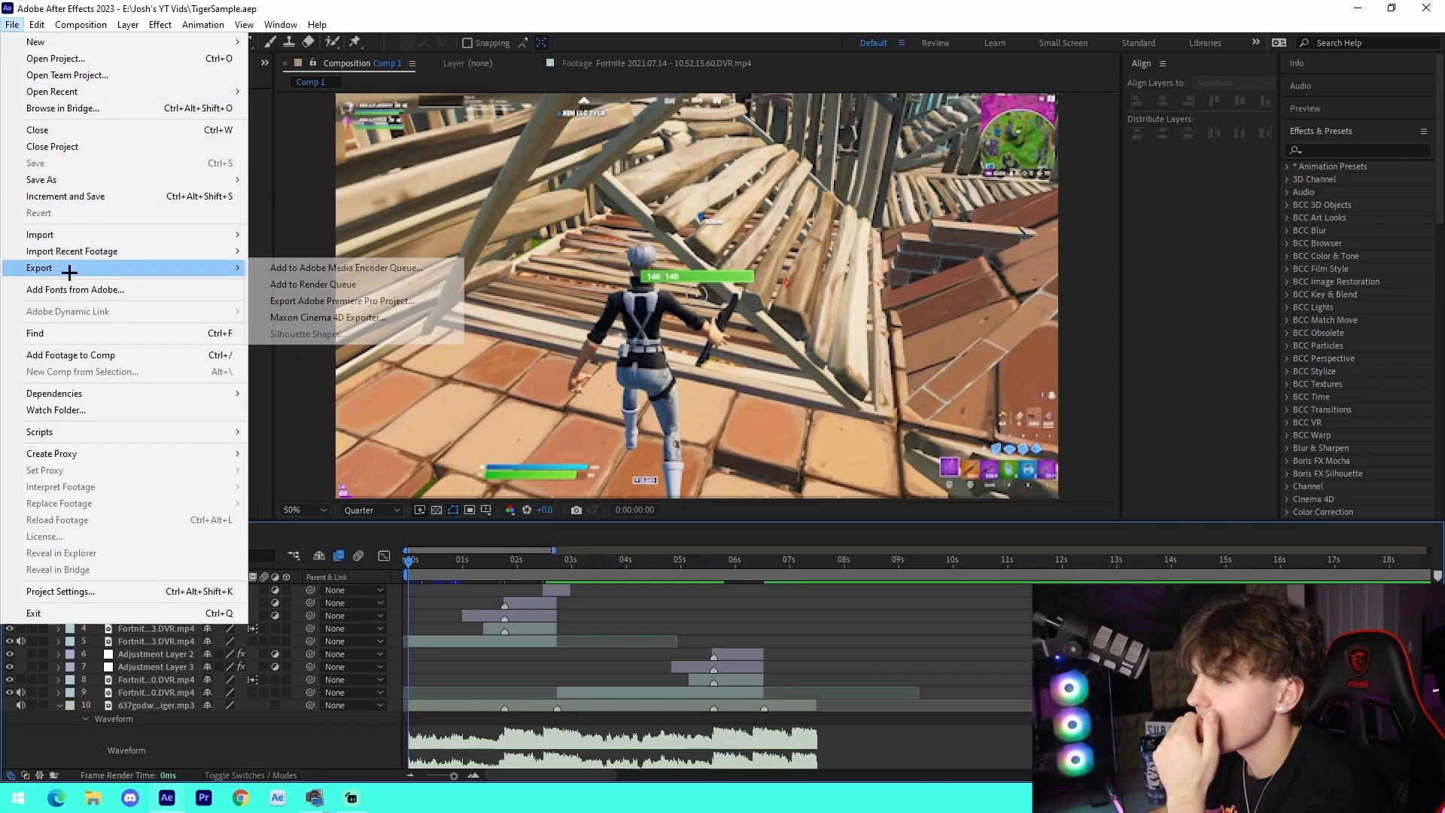
pyautogui.click(837, 631)
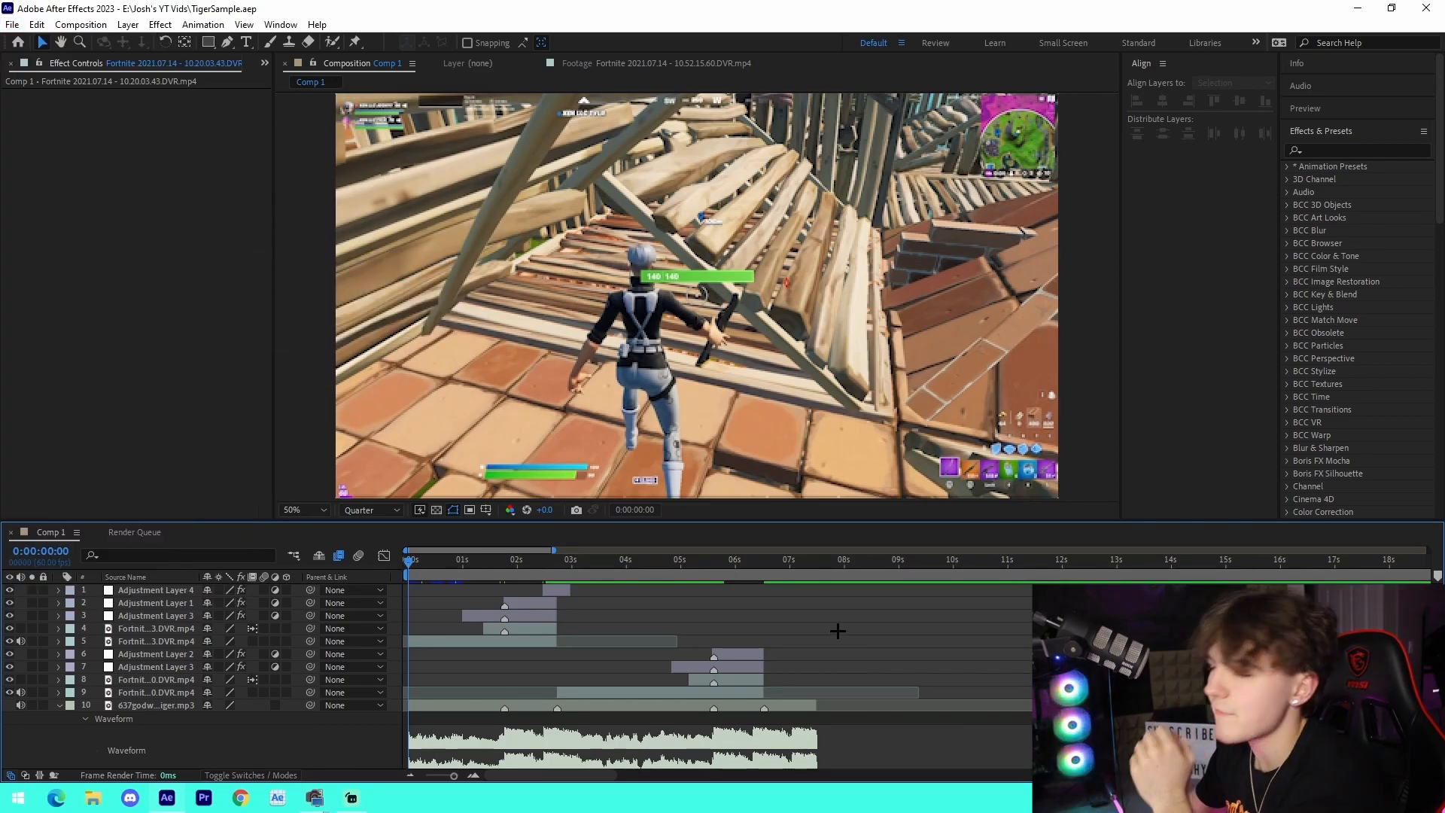